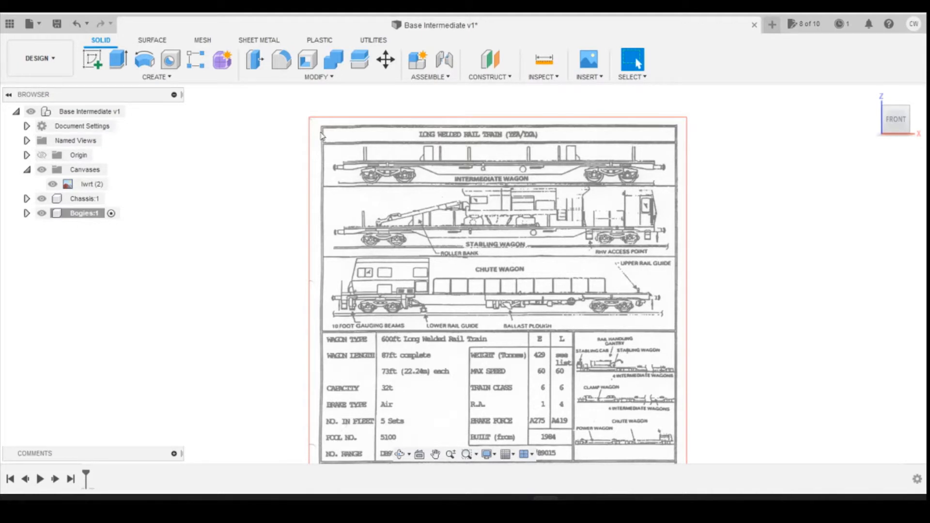
Step: Start a new sketch on the front (XZ) origin plane over the rail train canvas
click(93, 67)
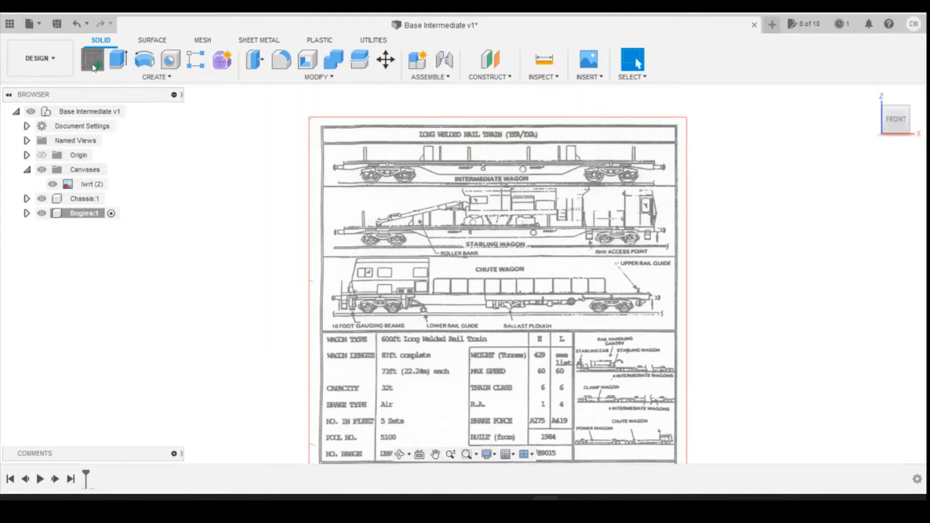
scroll(542, 283, up, 2)
scroll(786, 265, down, 1)
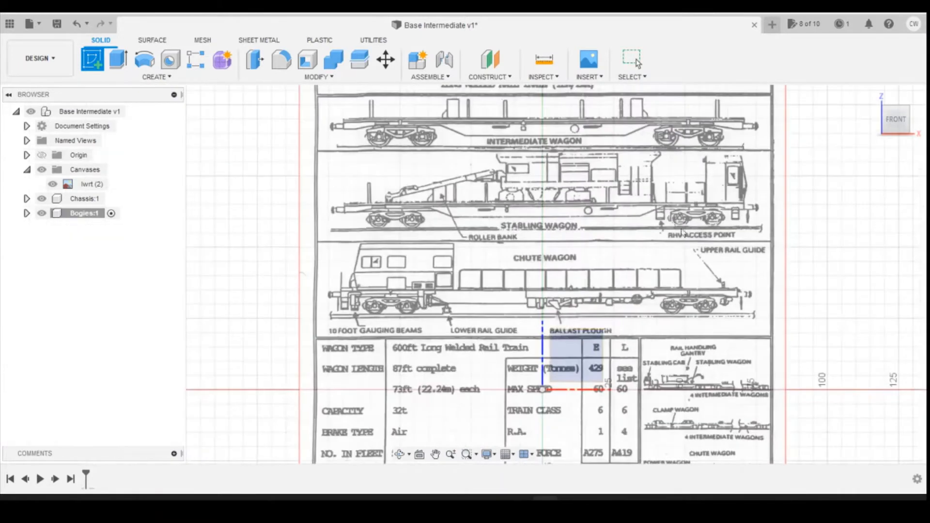
click(603, 345)
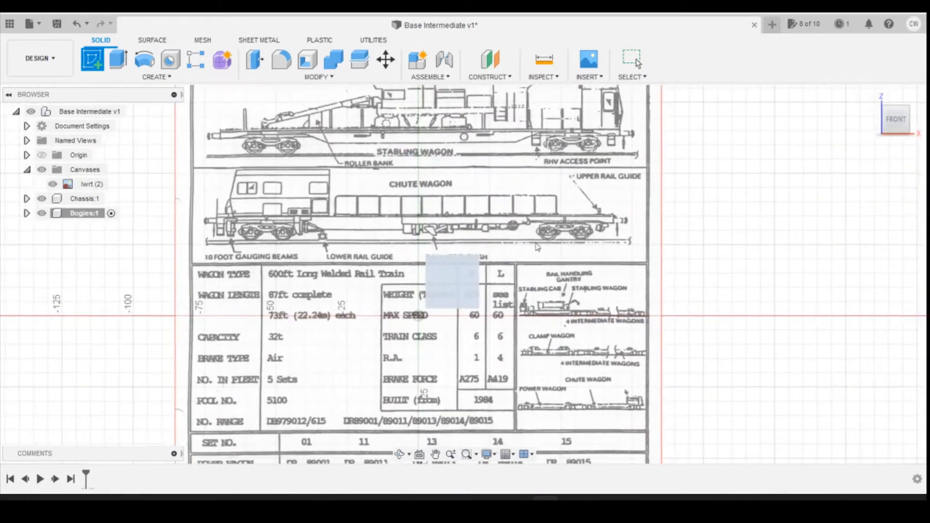
scroll(298, 144, up, 3)
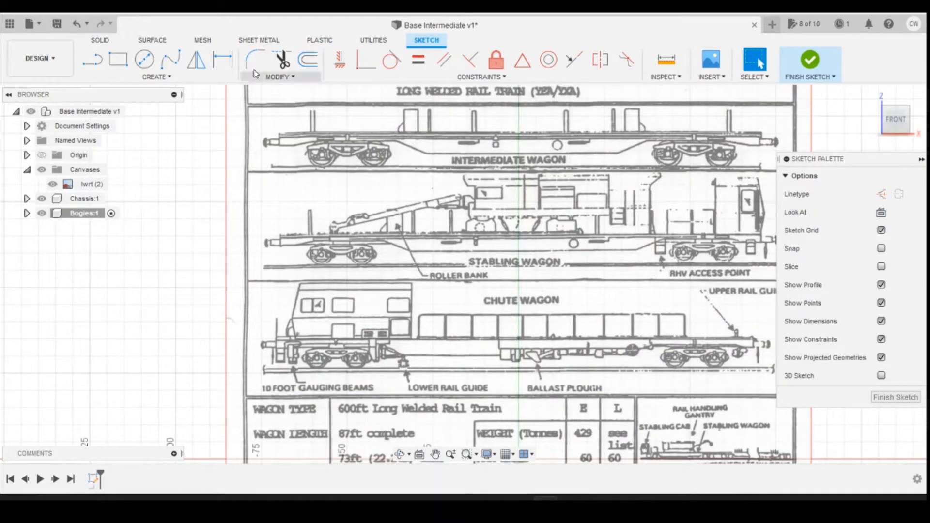
Step: Draw a 2-point rectangle about 140 mm long over the intermediate wagon's underframe, from one headstock to the other
click(119, 59)
scroll(263, 170, up, 4)
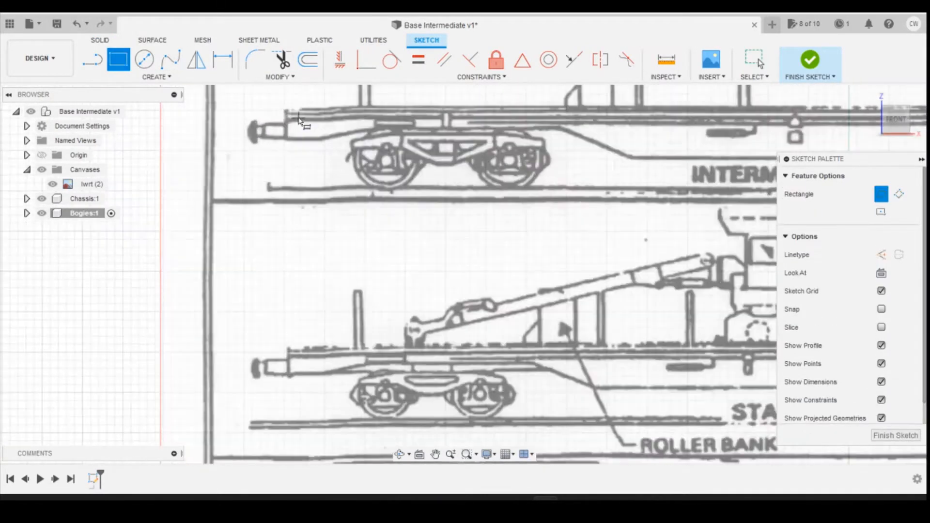
click(132, 78)
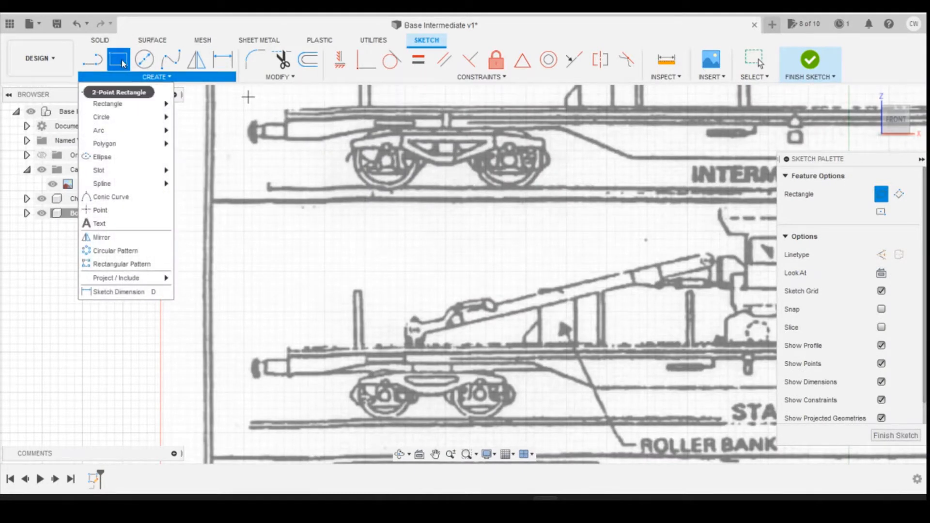
mouse_move(141, 106)
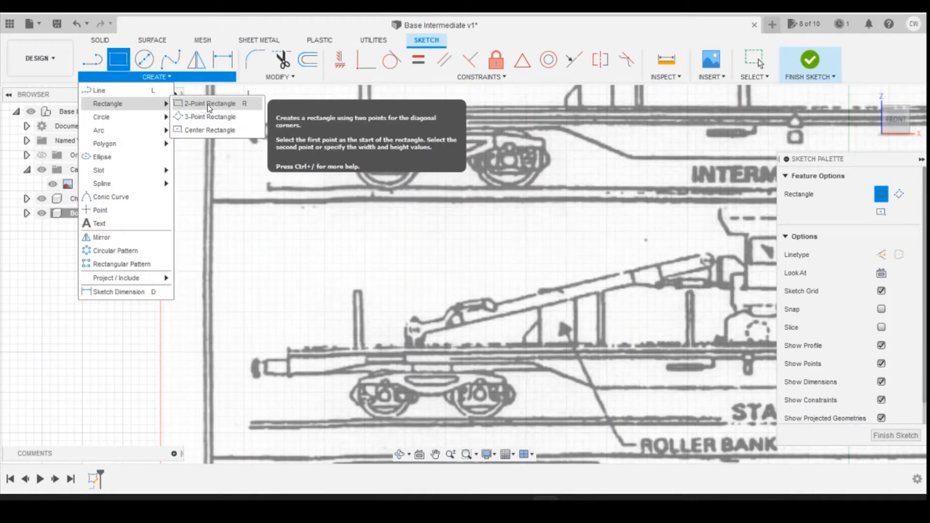
click(209, 104)
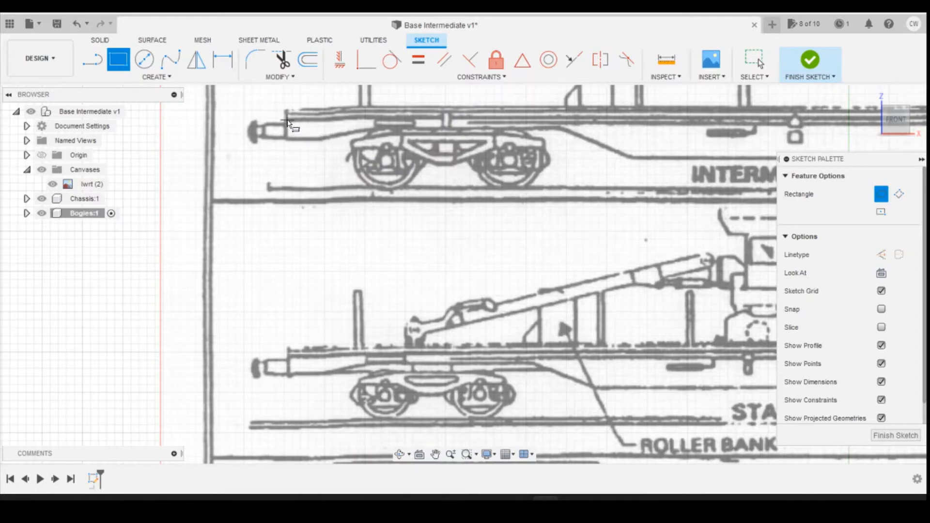
scroll(266, 150, down, 5)
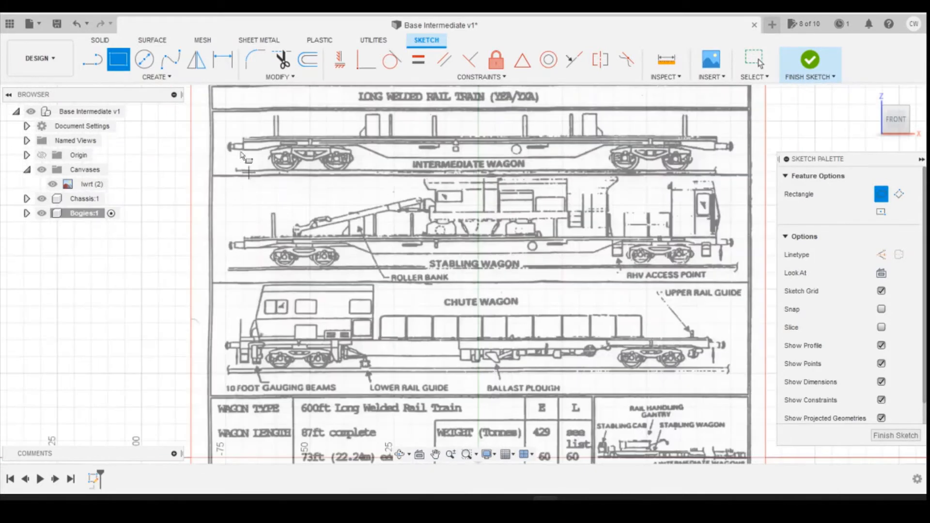
scroll(693, 138, up, 3)
scroll(329, 325, down, 3)
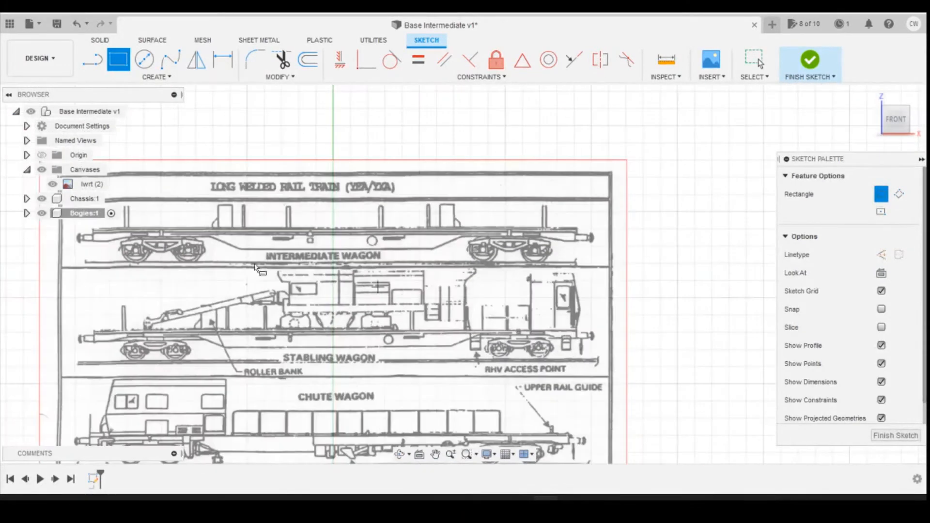
scroll(615, 237, up, 4)
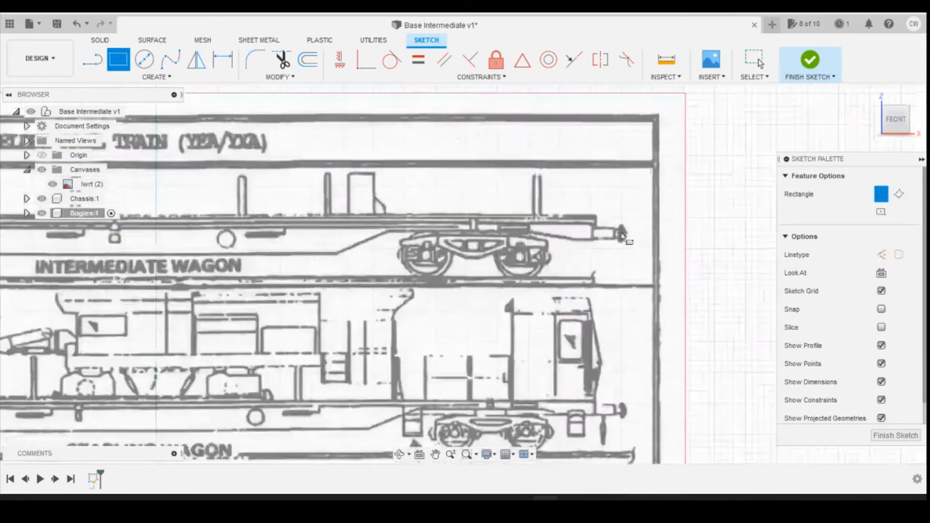
scroll(623, 236, up, 5)
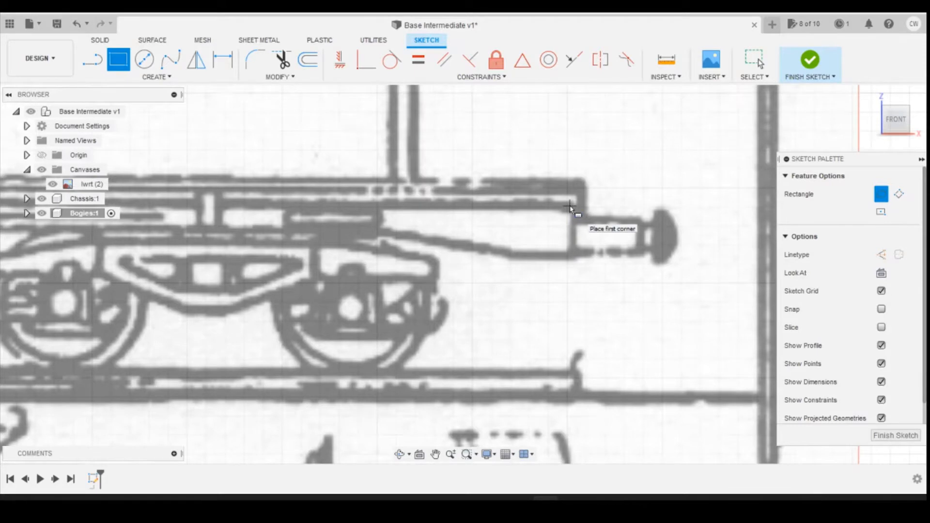
click(570, 207)
scroll(630, 286, down, 8)
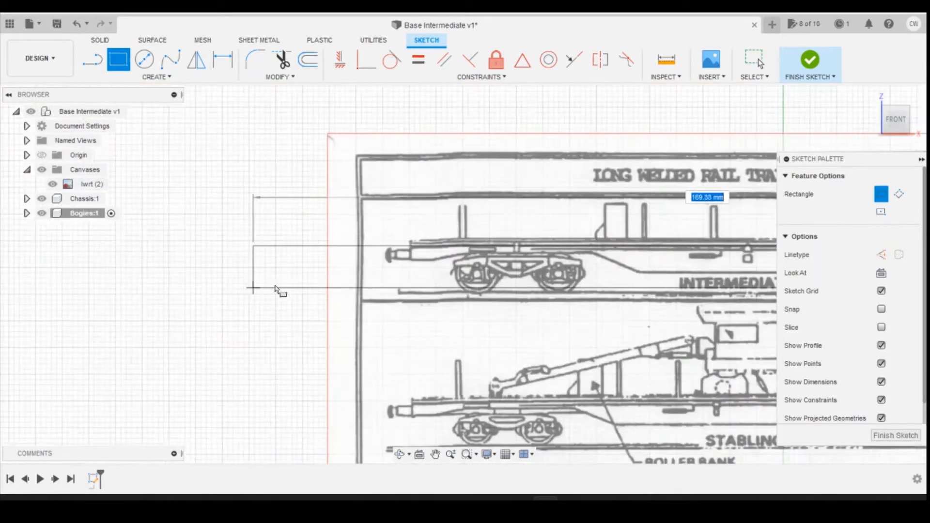
scroll(364, 259, up, 6)
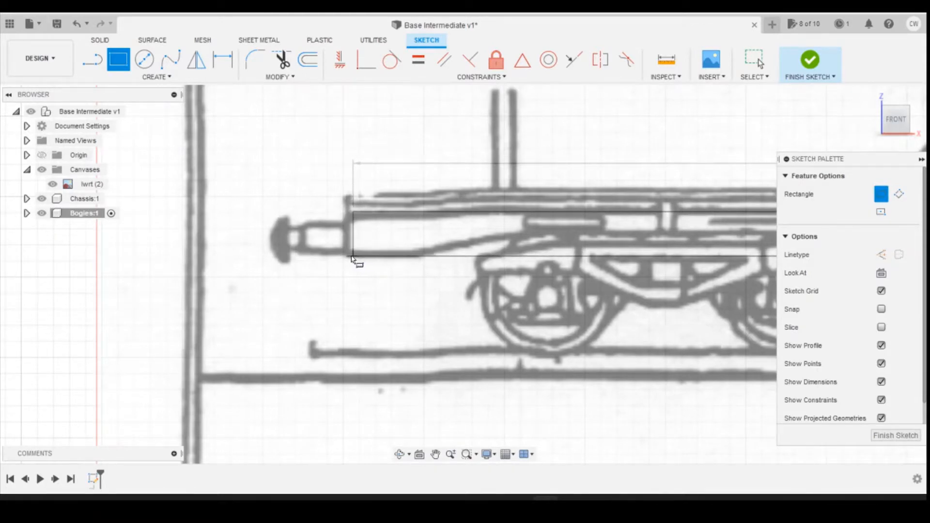
scroll(356, 261, down, 4)
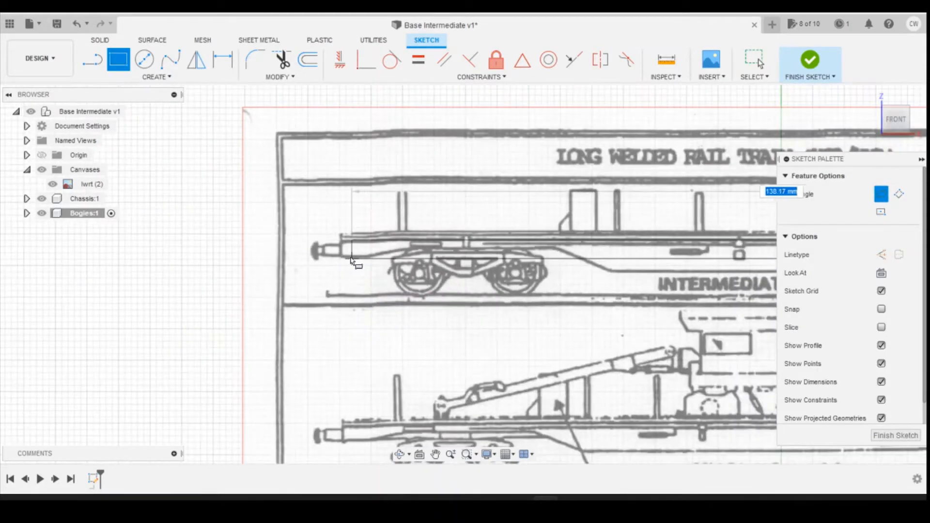
scroll(348, 261, up, 4)
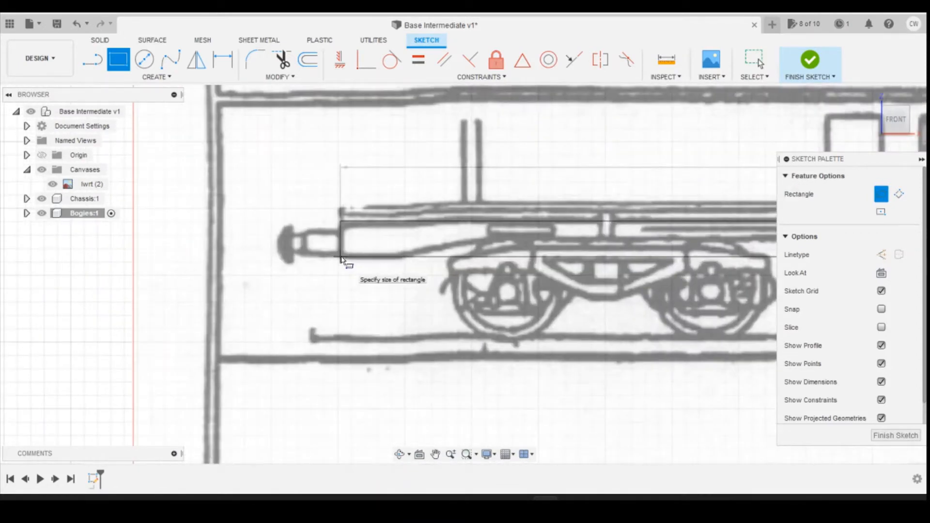
click(341, 258)
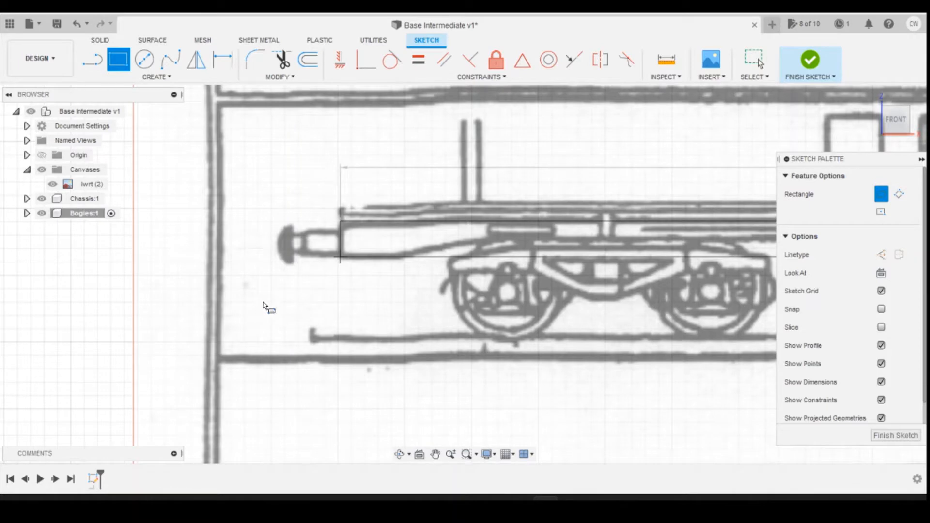
scroll(356, 290, down, 4)
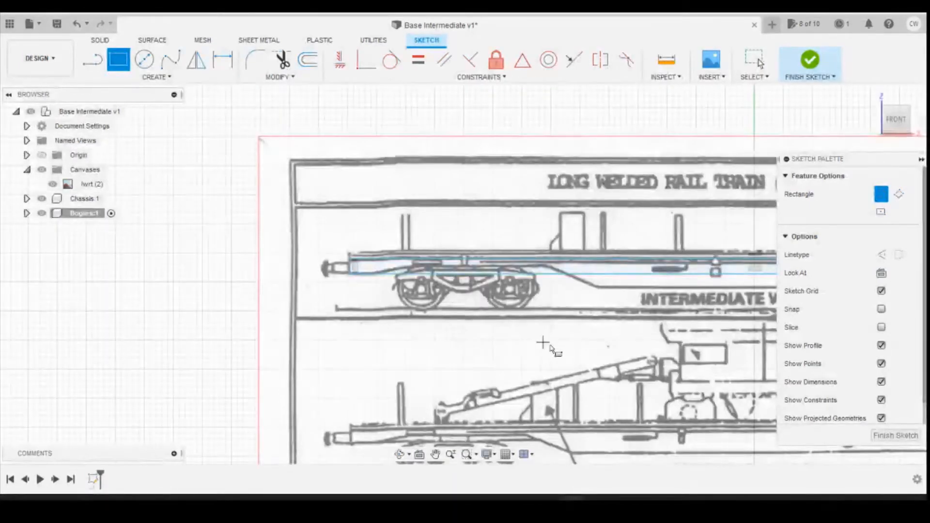
scroll(515, 357, down, 5)
scroll(630, 312, up, 4)
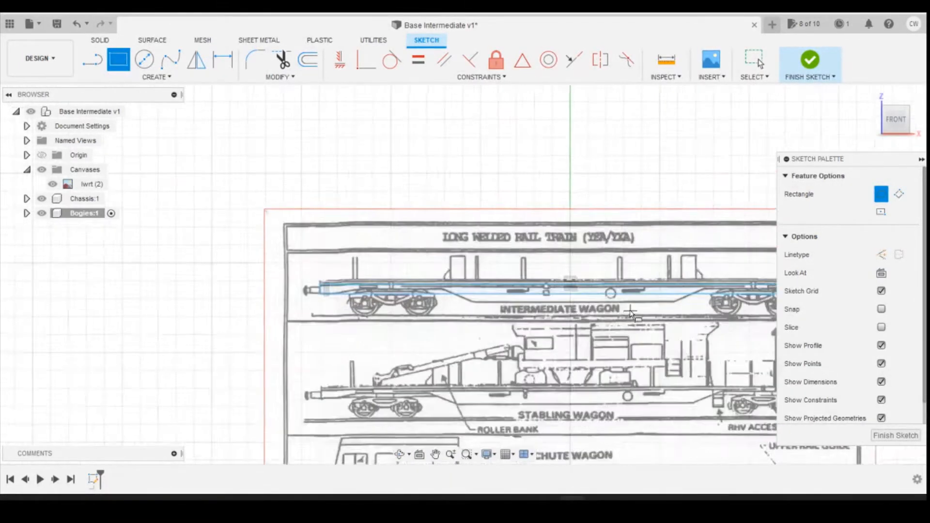
scroll(630, 312, down, 2)
scroll(491, 291, up, 6)
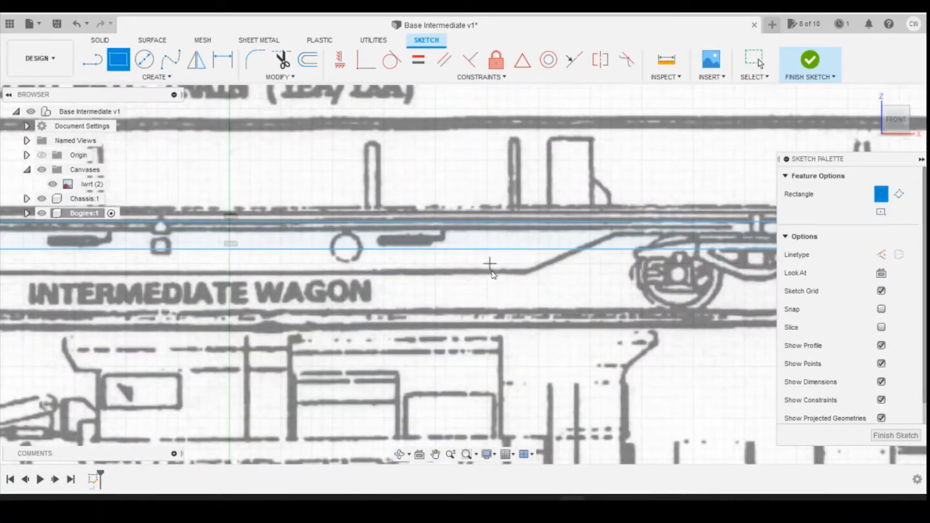
key(Escape)
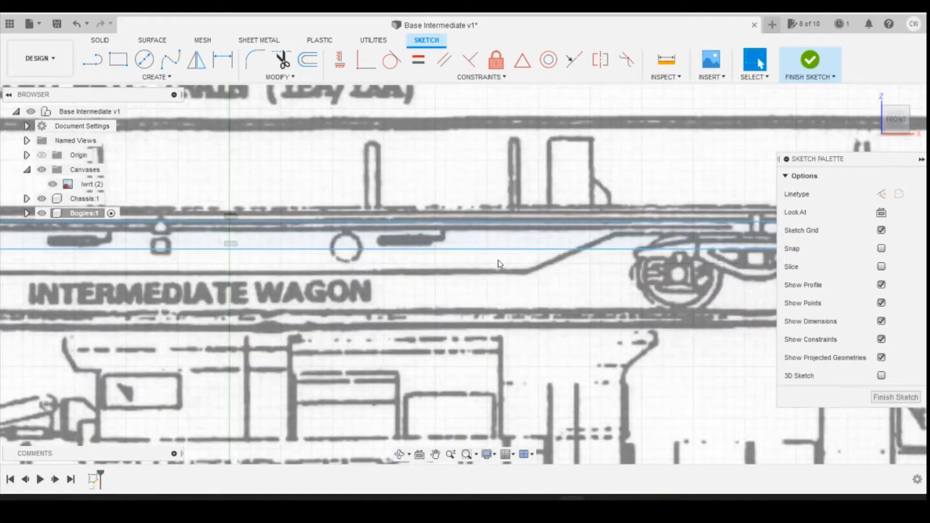
Step: Add a horizontal length dimension to the rectangle's upper edge, placed above the wagon deck
key(d)
click(504, 223)
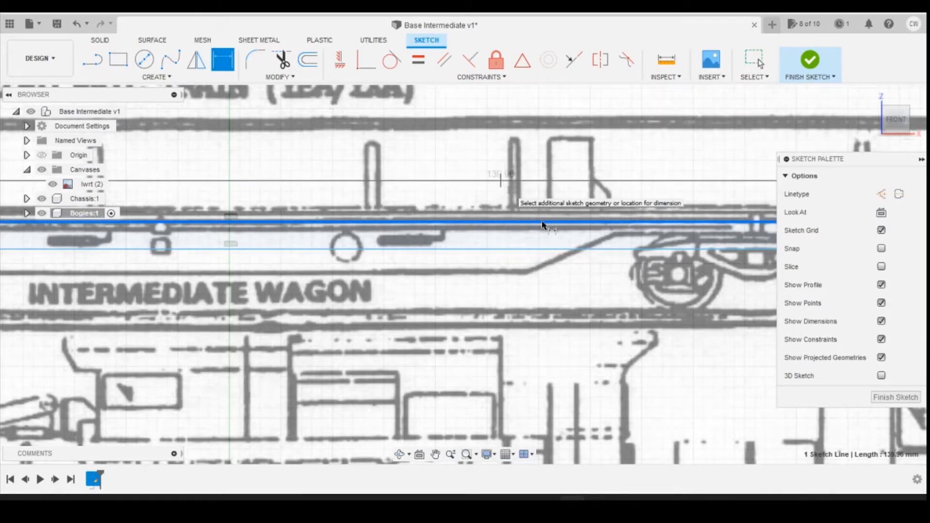
scroll(502, 187, down, 2)
click(499, 184)
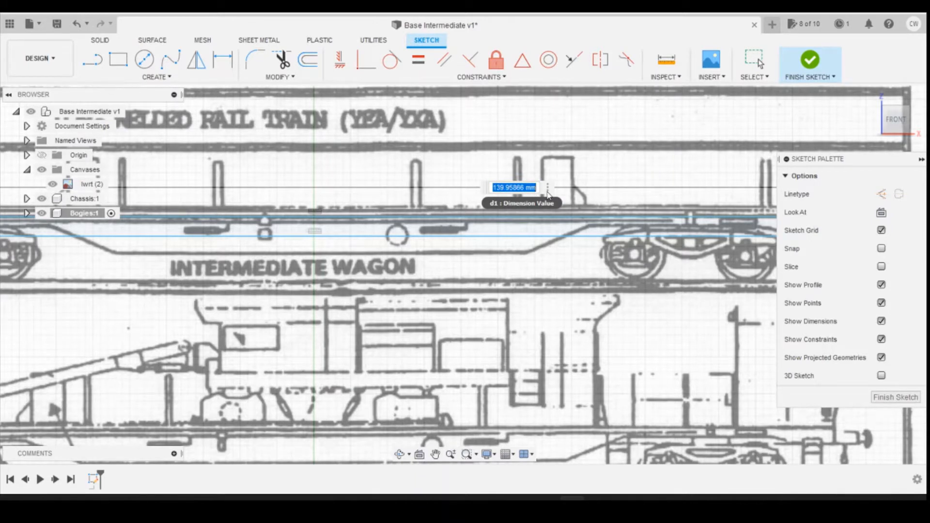
Step: Switch to Photos to check the length over headstocks in 800px-LWR-001.jpg, and return to Fusion 360
mouse_move(572, 498)
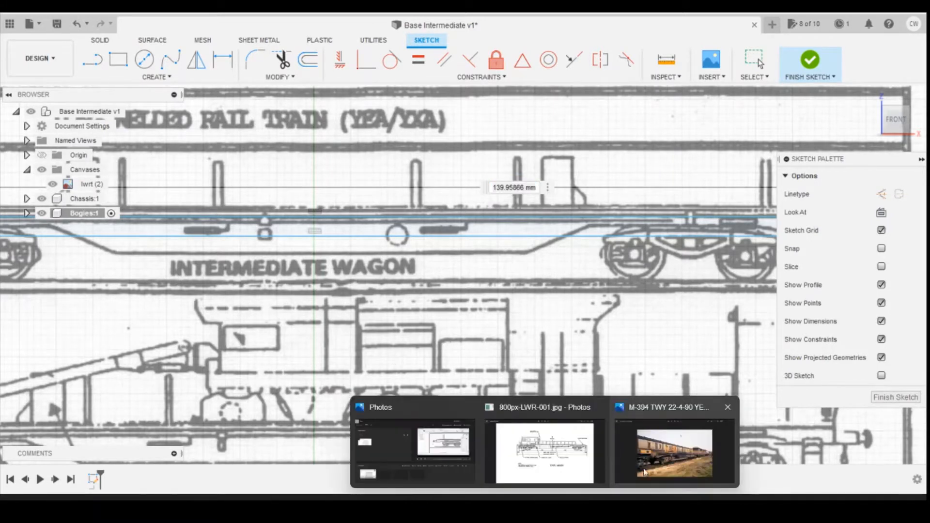
click(570, 454)
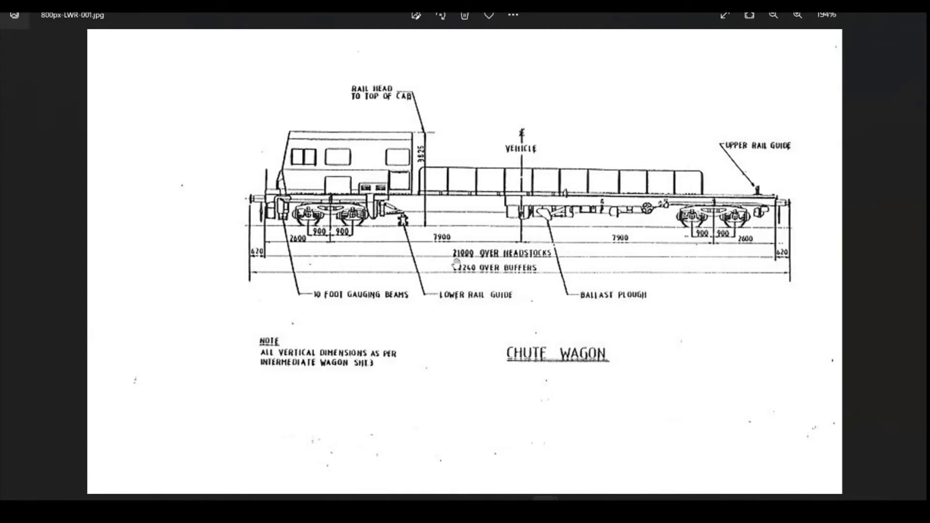
mouse_move(572, 498)
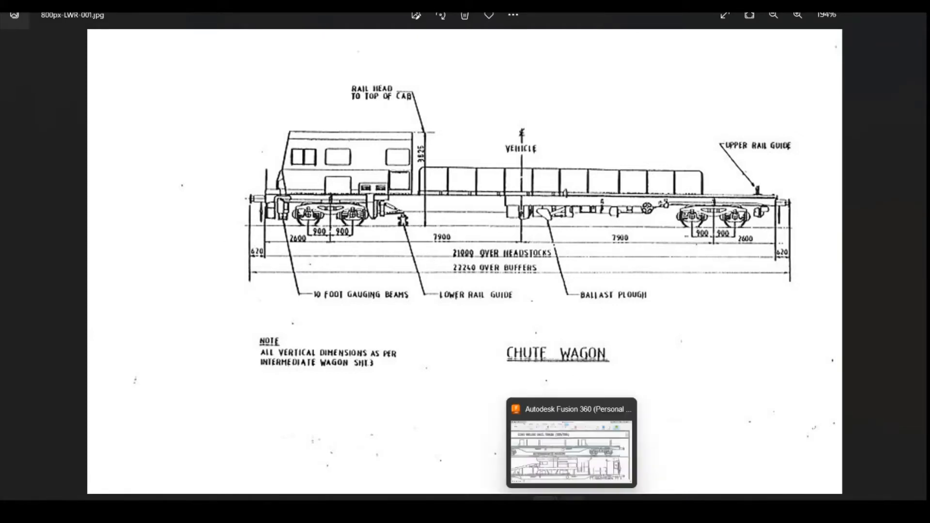
click(572, 452)
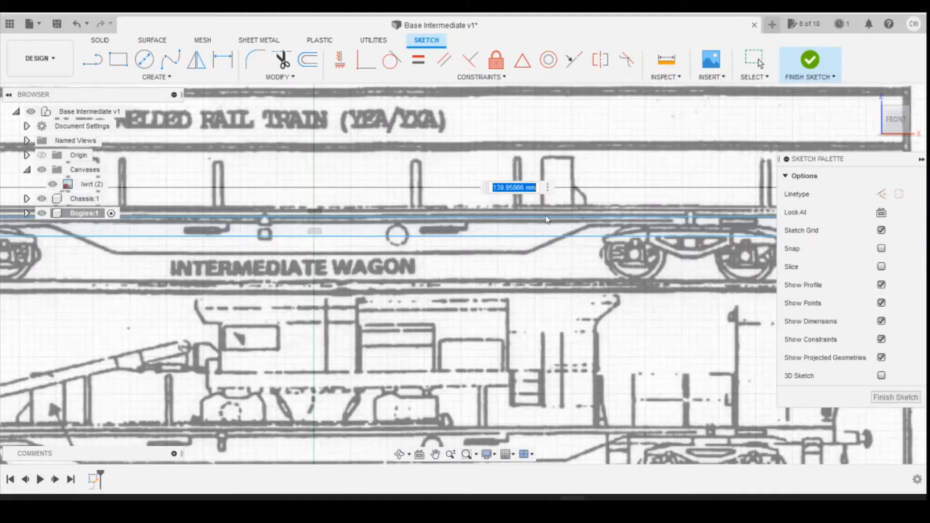
Step: Set the rectangle's length dimension to 21000/148
text(21000)
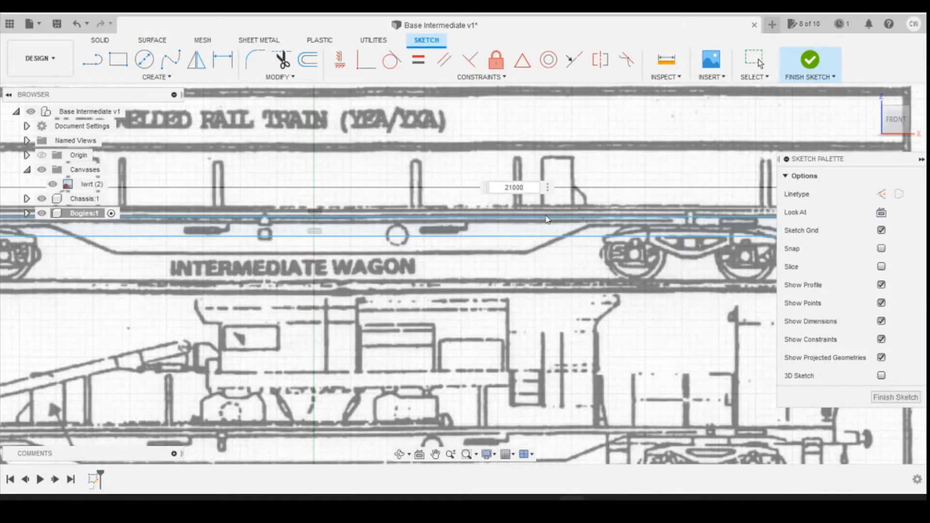
text(/148)
key(Return)
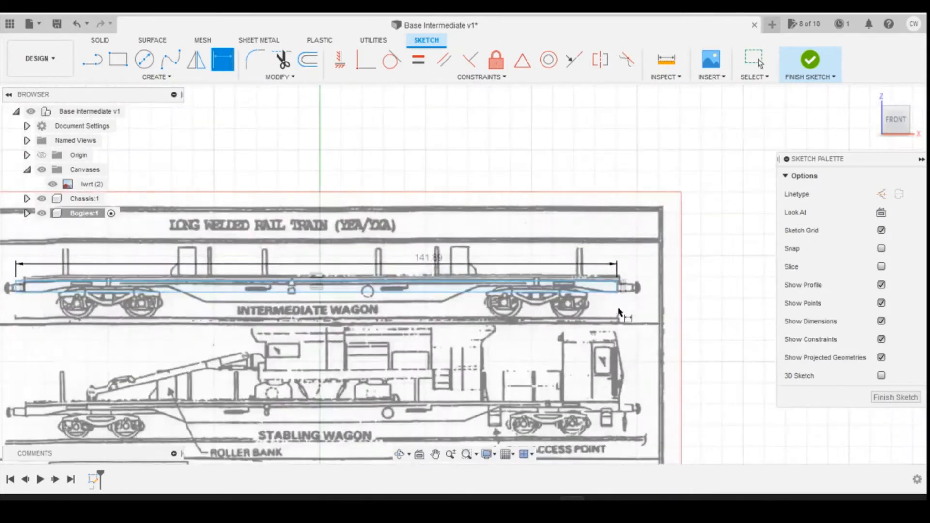
Step: Compare both ends of the dimensioned rectangle with the intermediate wagon's headstocks on the canvas
scroll(702, 286, up, 3)
scroll(616, 310, down, 8)
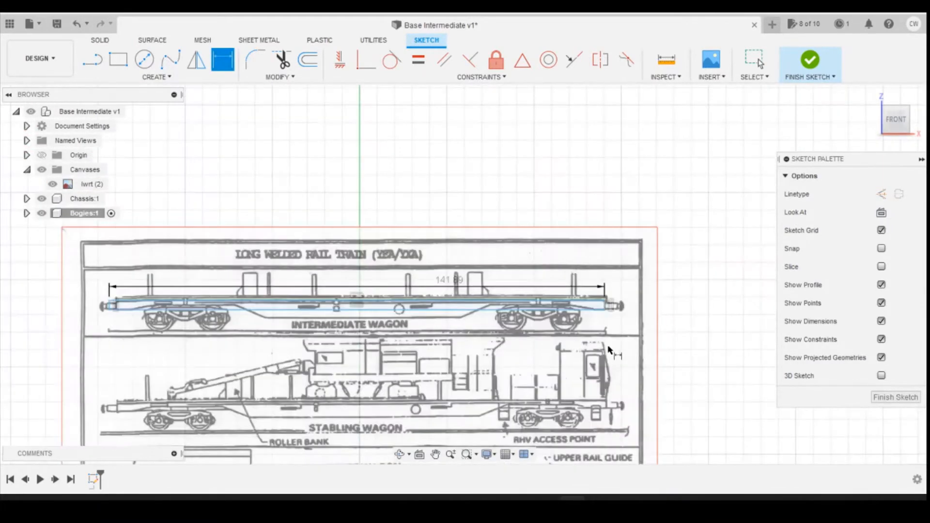
scroll(349, 326, up, 3)
scroll(350, 328, up, 4)
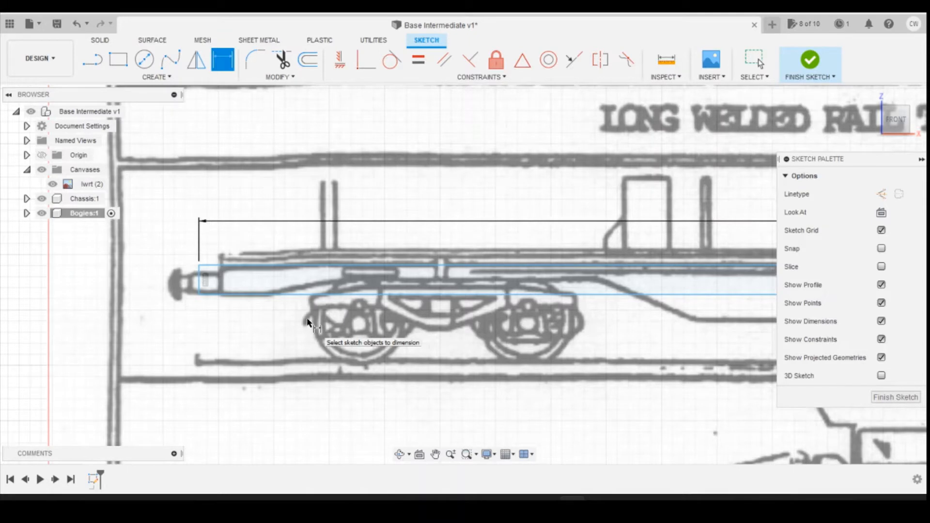
key(Escape)
scroll(308, 322, down, 5)
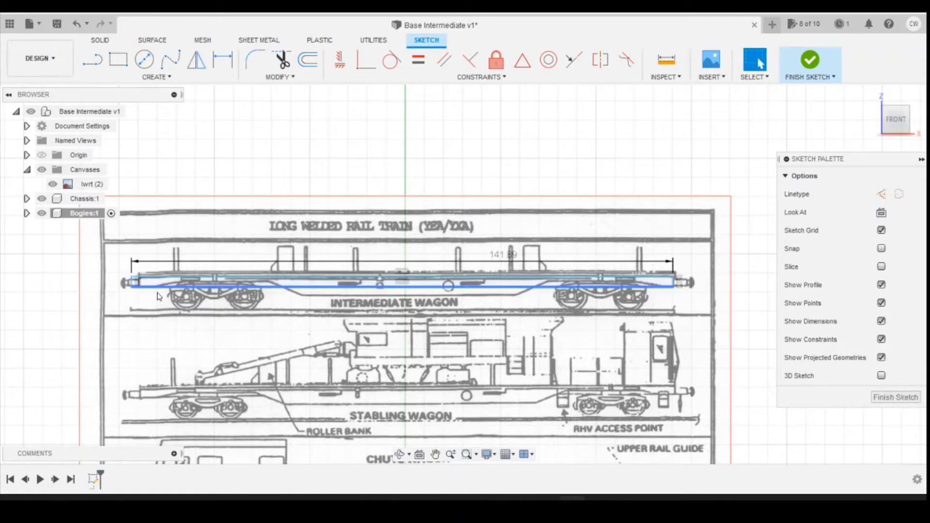
Step: Undo the length dimension, the rectangle and the new sketch
click(77, 24)
click(76, 23)
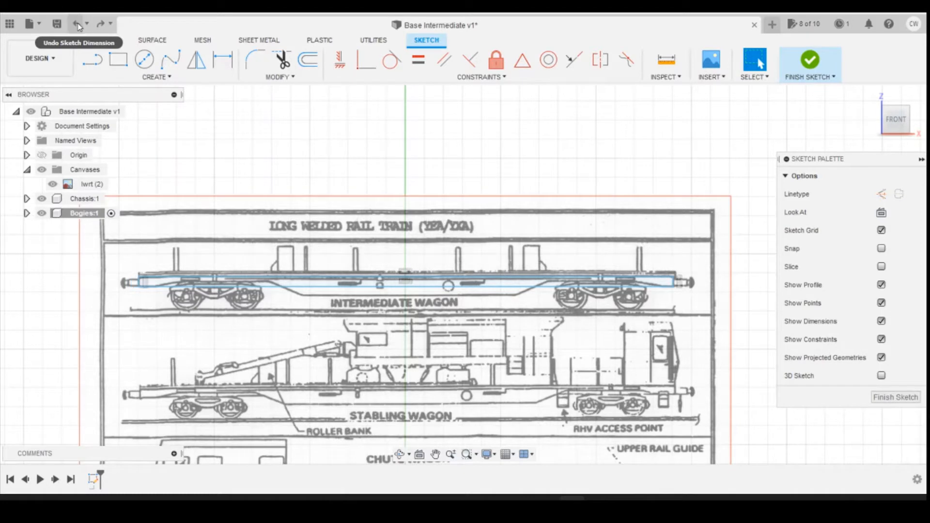
click(76, 24)
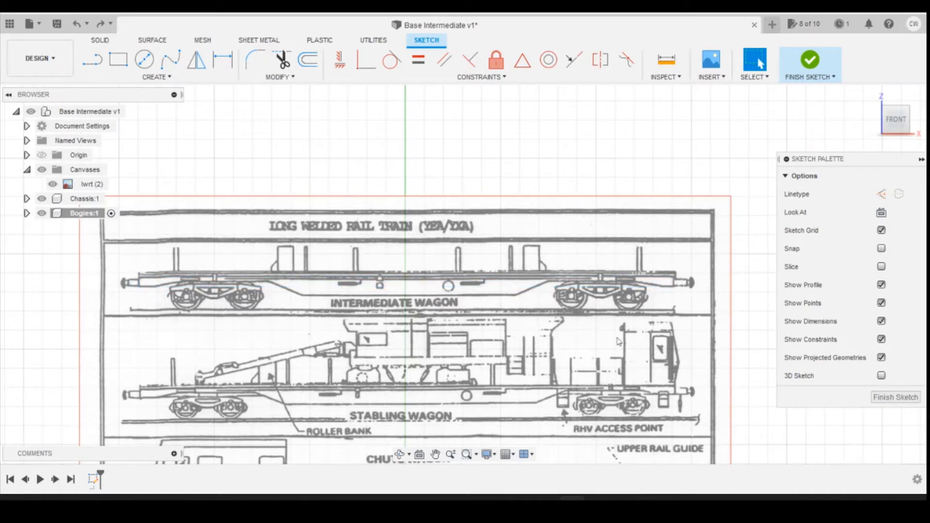
click(76, 25)
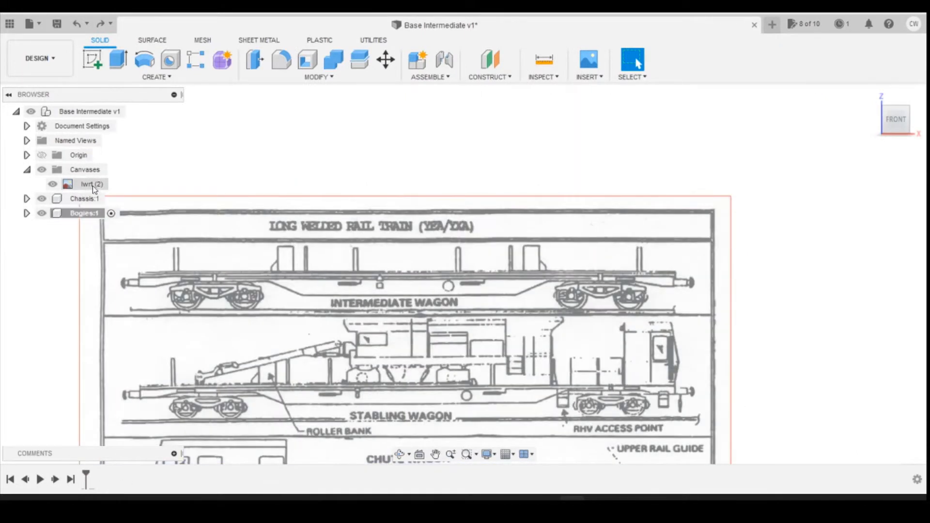
Step: Calibrate the lwrt (2) canvas between the intermediate wagon's two headstocks, setting the distance to 21000/148
click(93, 186)
right_click(94, 186)
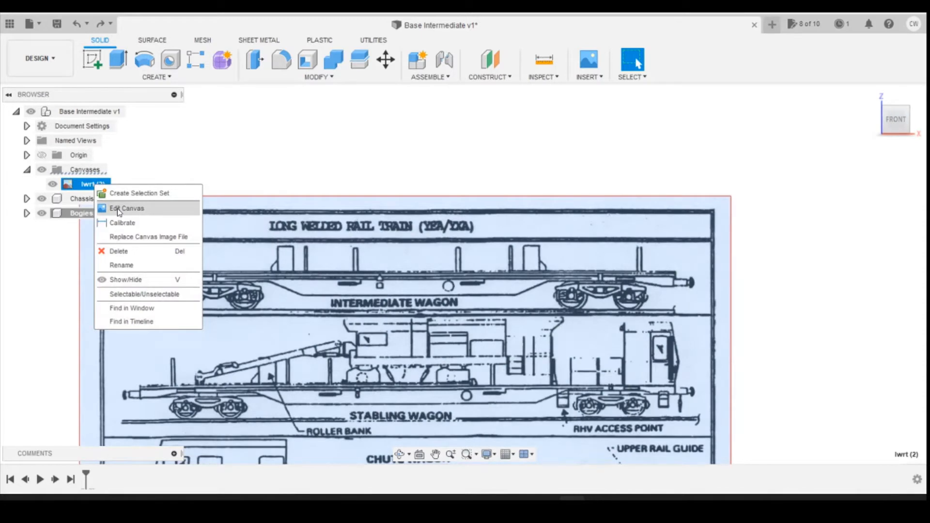
click(122, 223)
scroll(116, 266, up, 5)
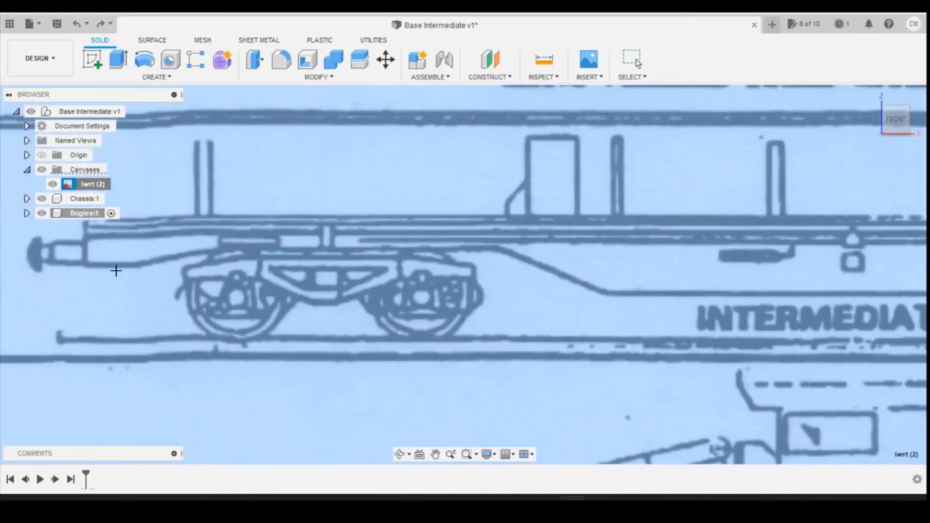
click(85, 262)
scroll(41, 305, down, 3)
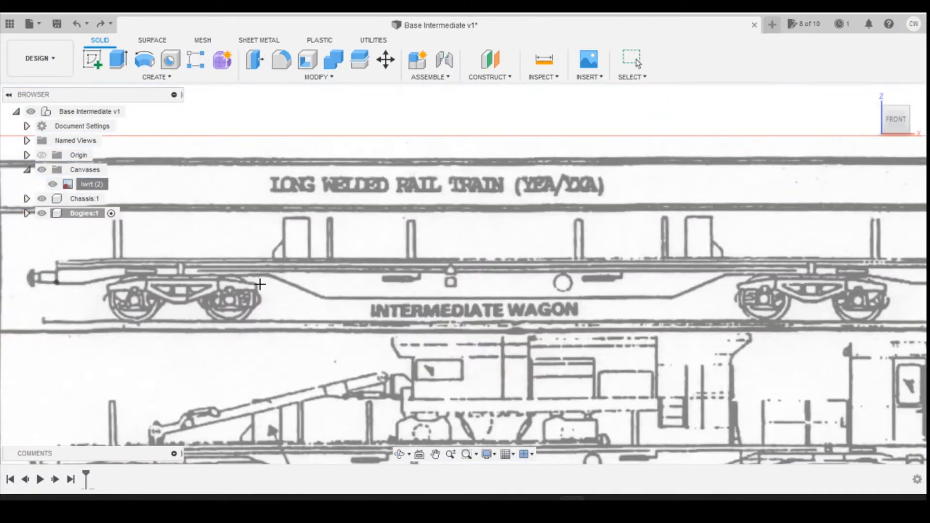
scroll(260, 285, down, 3)
scroll(681, 274, up, 1)
scroll(681, 273, up, 5)
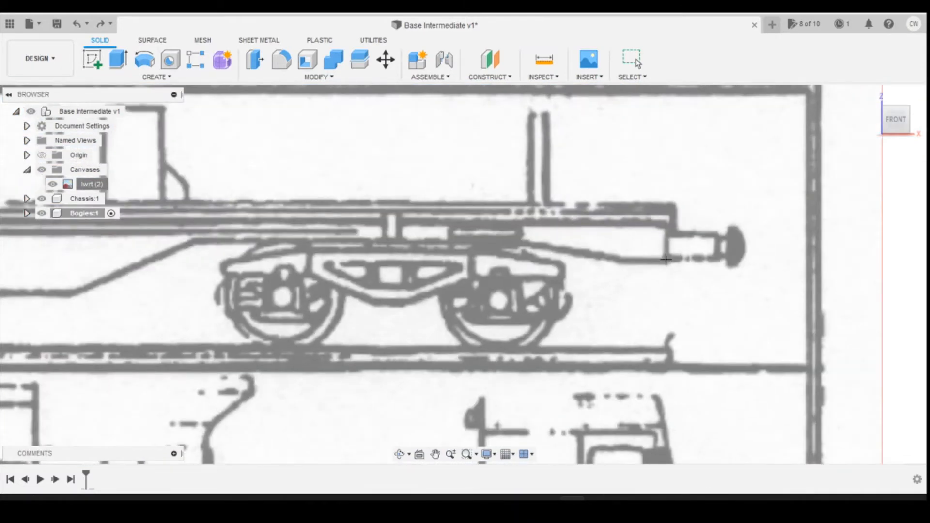
click(666, 260)
scroll(737, 315, down, 6)
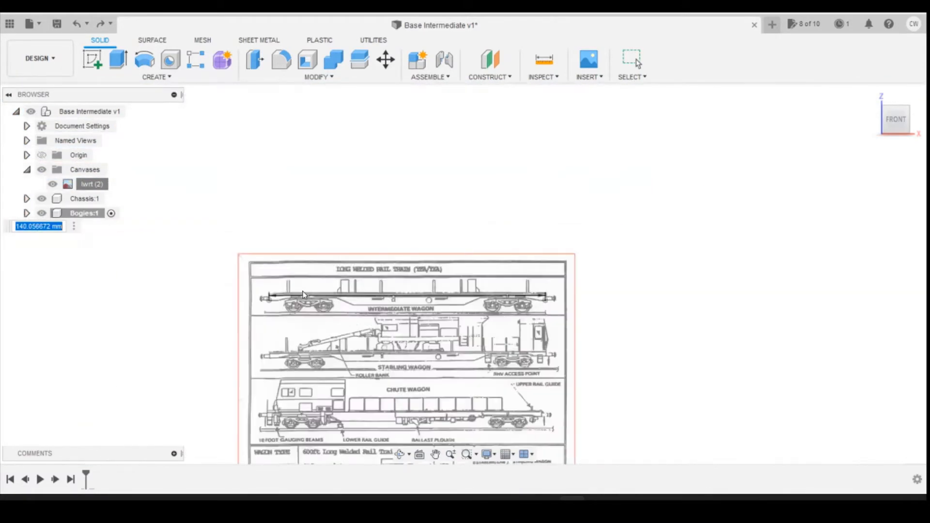
text(21000/14)
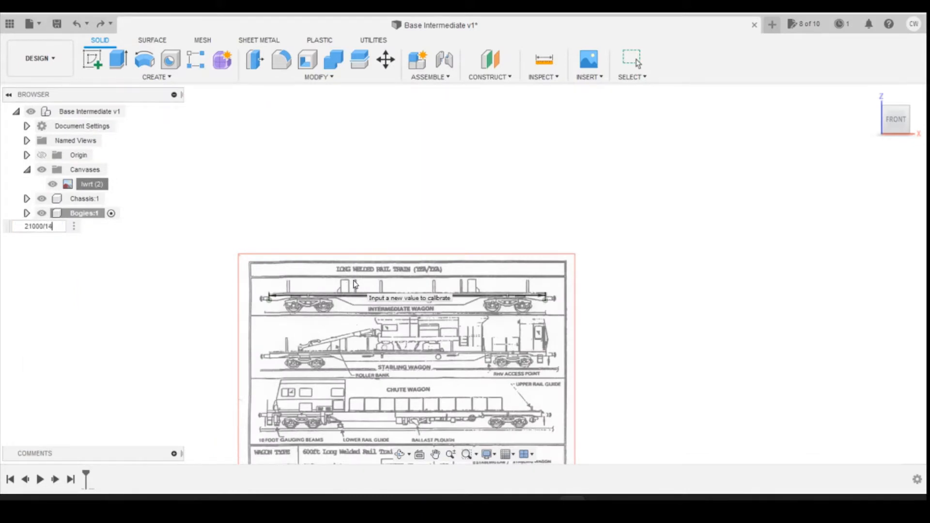
key(Return)
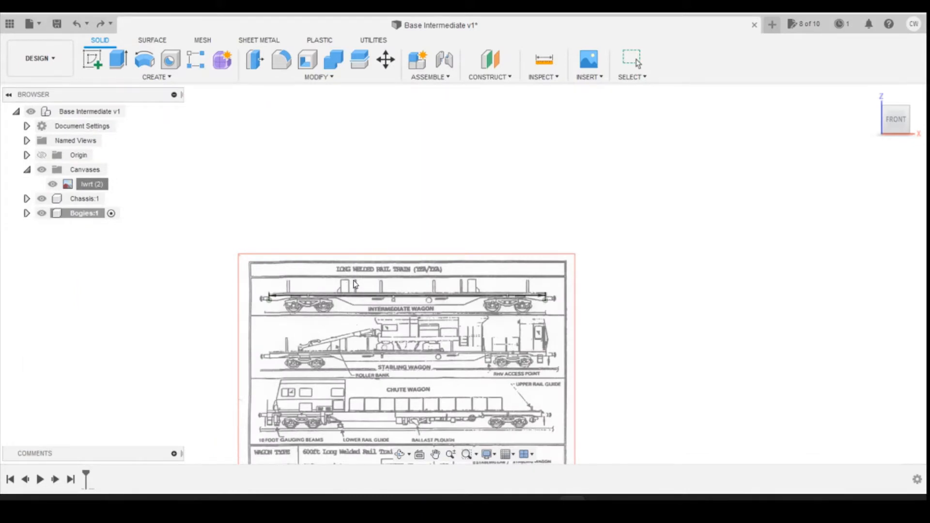
Step: Activate the Chassis component and start a new sketch on the front plane of the canvas
scroll(444, 307, up, 4)
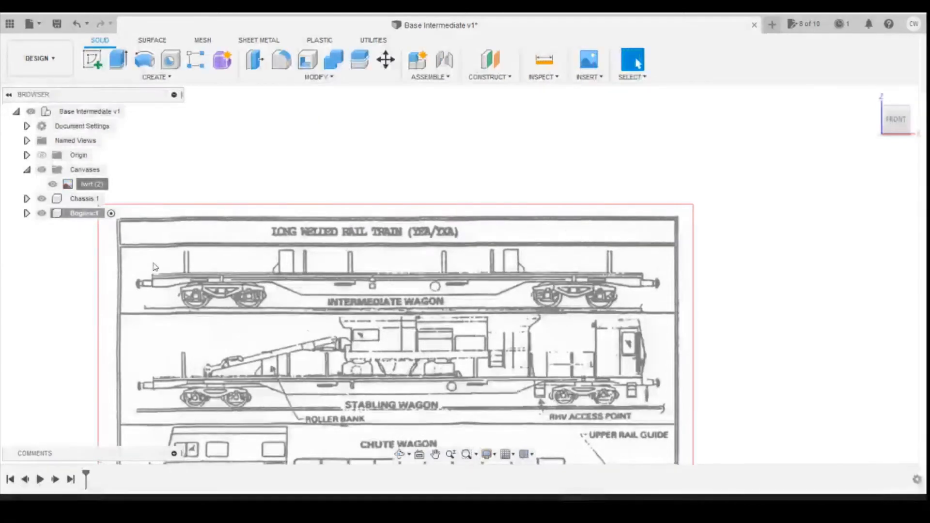
click(102, 199)
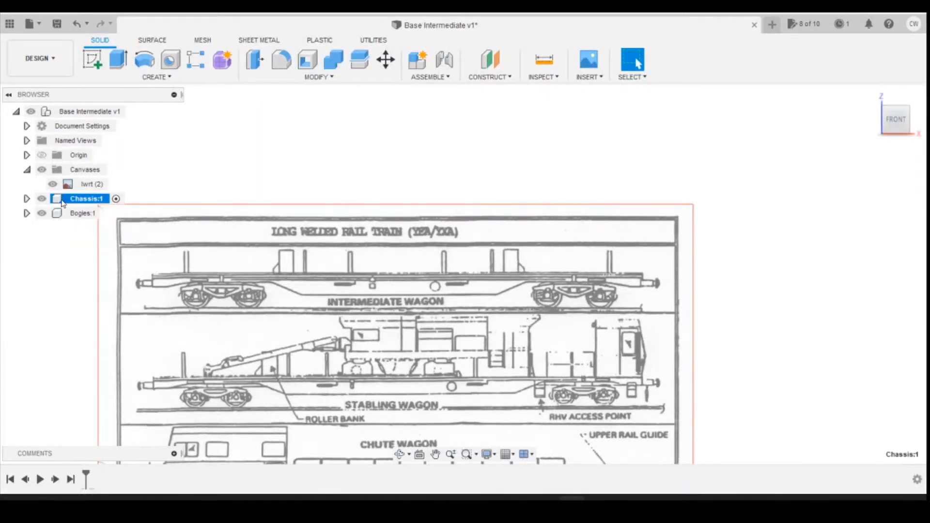
scroll(166, 296, up, 3)
scroll(167, 294, down, 3)
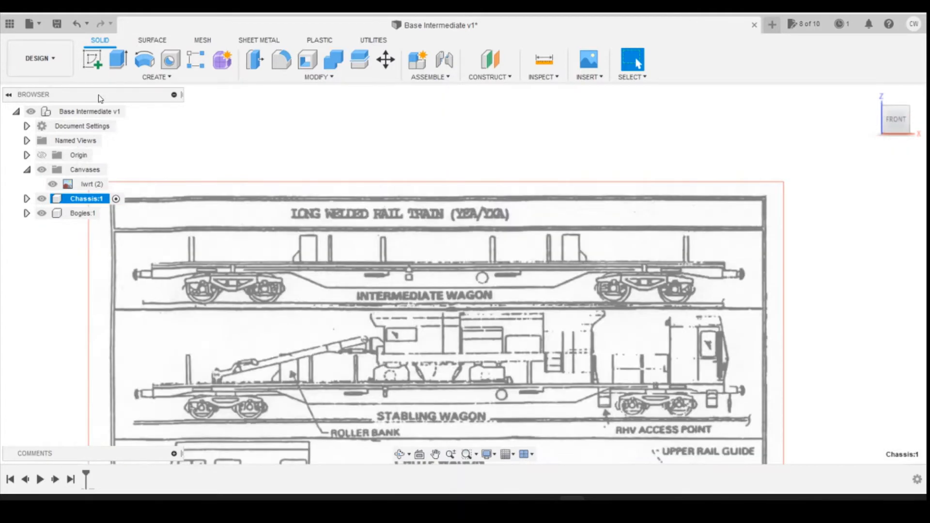
click(92, 59)
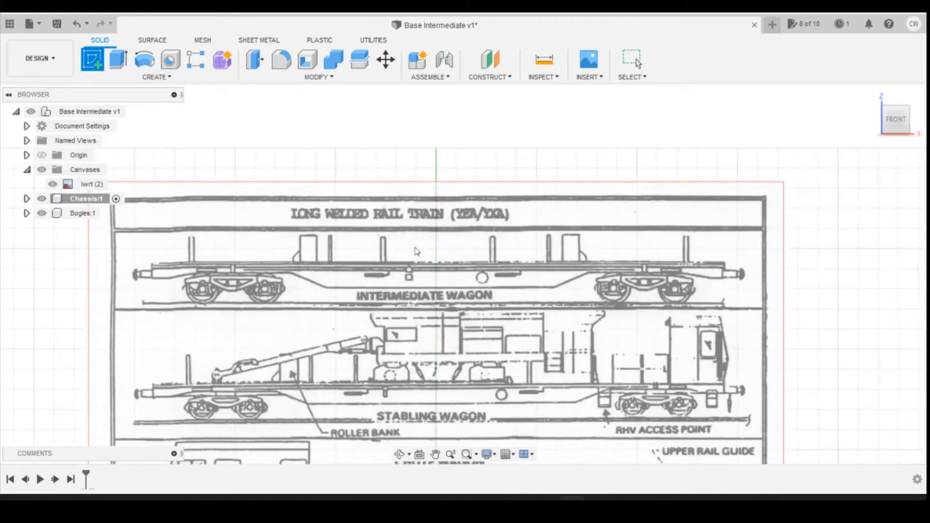
click(496, 278)
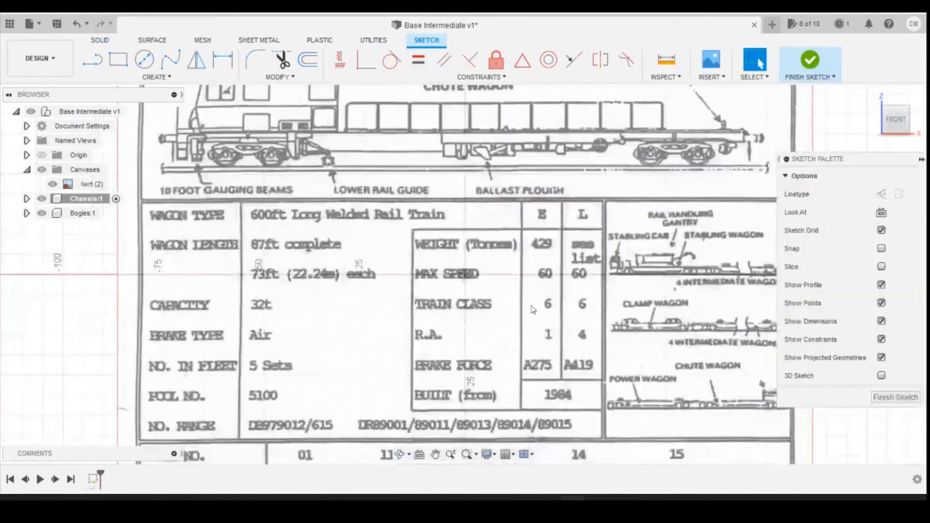
Step: Sketch a two-point rectangle along the intermediate wagon's chassis, from the right headstock to the bottom of the left headstock
scroll(575, 119, down, 3)
scroll(557, 194, up, 6)
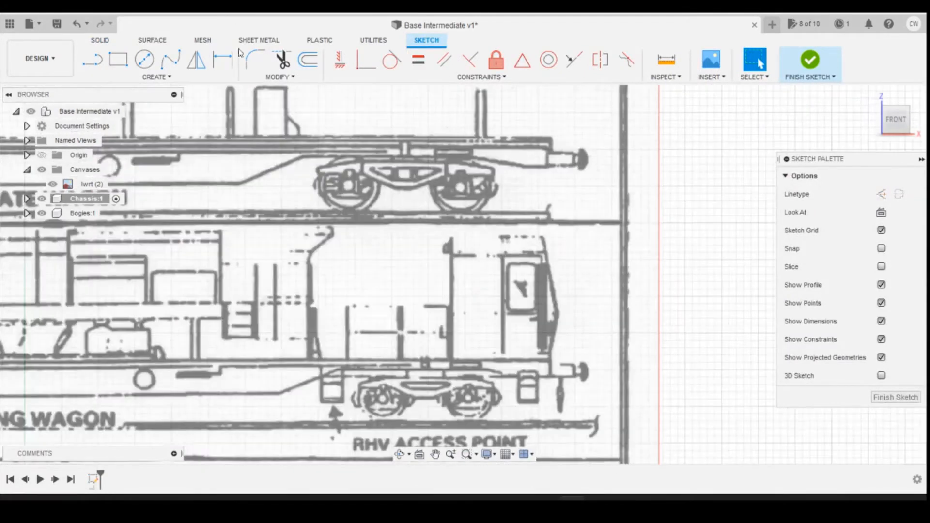
key(r)
scroll(553, 193, up, 4)
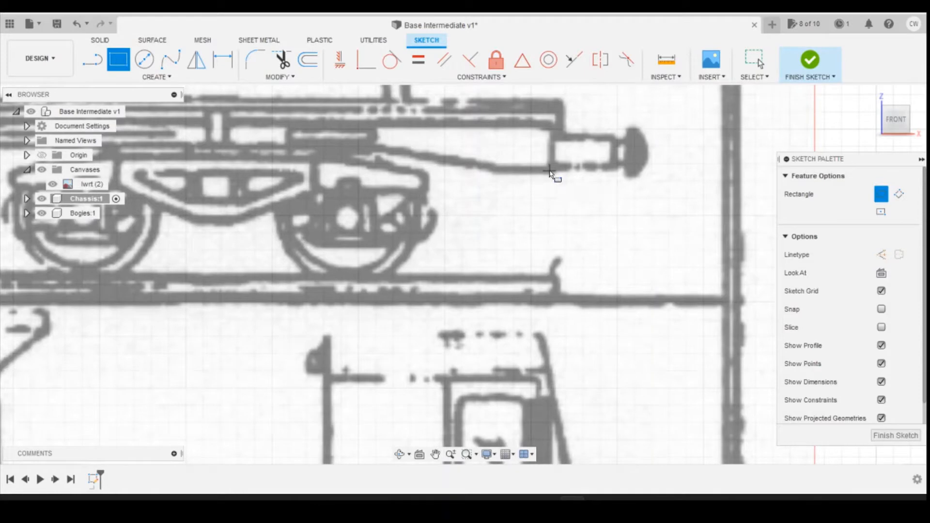
click(552, 126)
scroll(552, 127, down, 10)
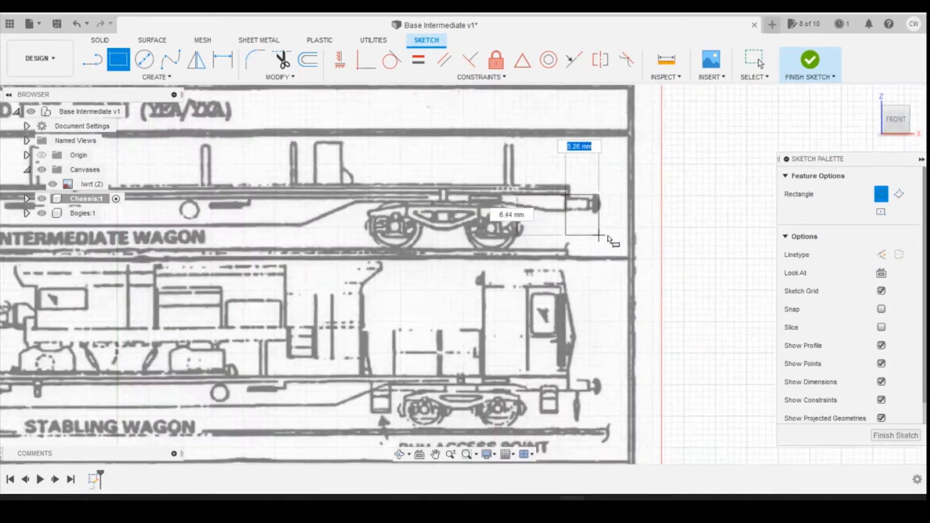
scroll(356, 218, up, 10)
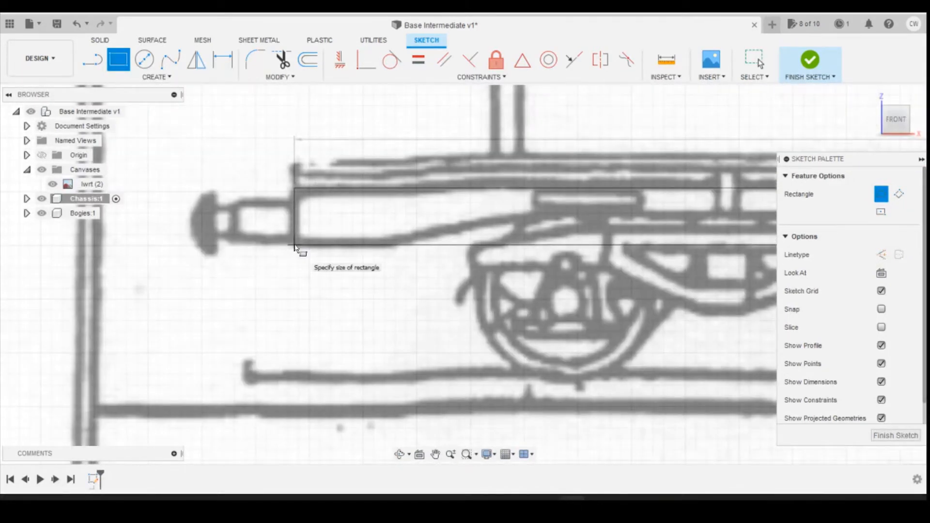
click(294, 246)
scroll(145, 332, down, 6)
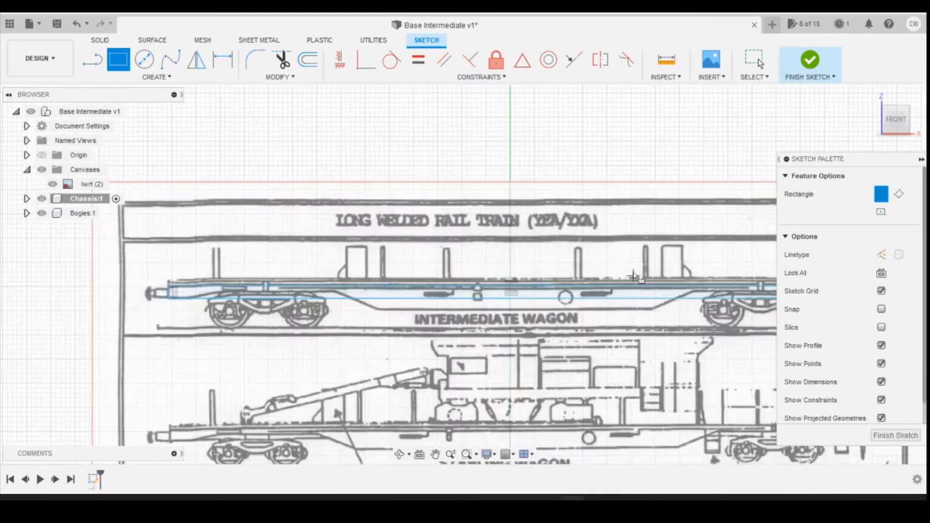
Step: Dimension the rectangle's length as 21000/148 and check its end against the wagon's right headstock
scroll(292, 275, down, 2)
scroll(292, 274, up, 4)
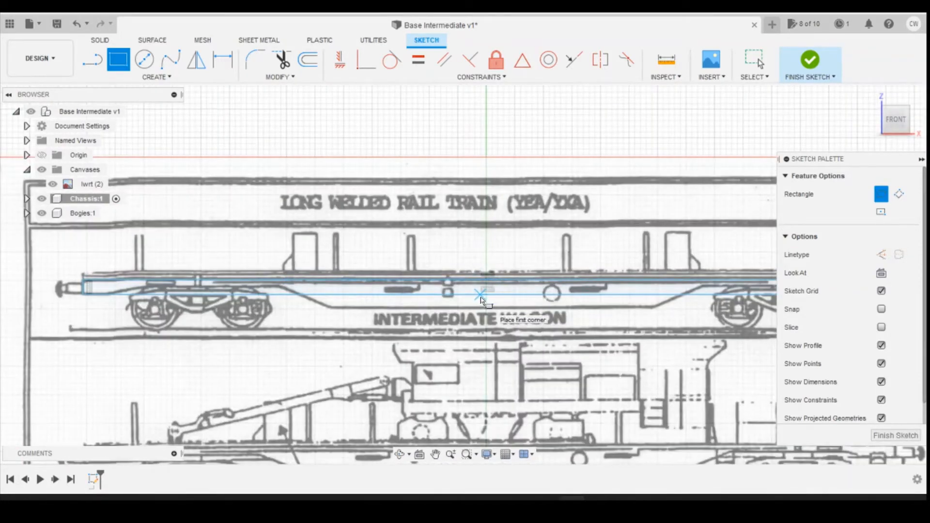
key(d)
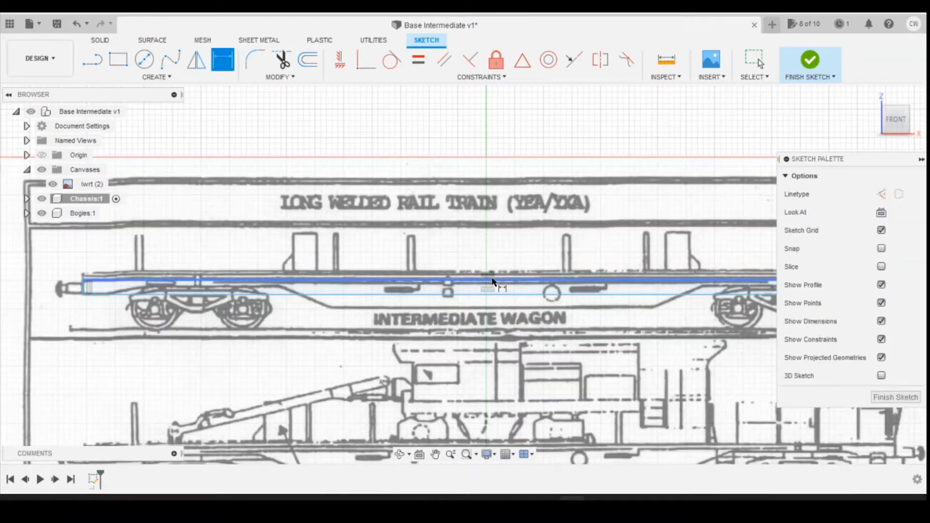
click(489, 279)
click(489, 232)
text(21)
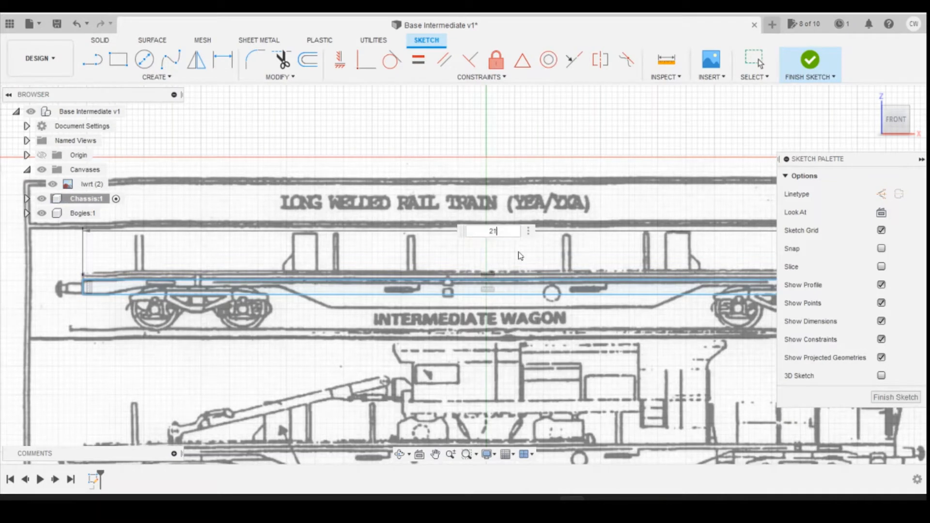
text(000/148)
key(Return)
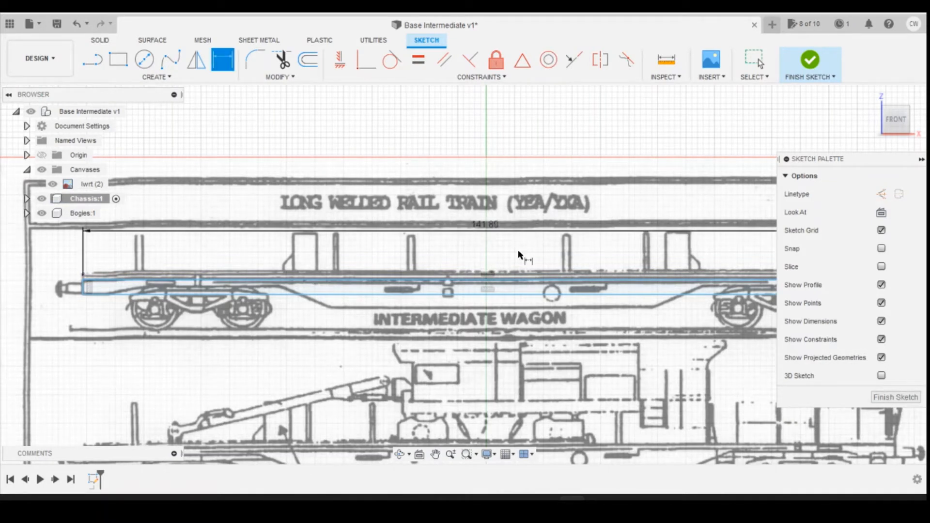
scroll(314, 325, down, 3)
scroll(668, 312, up, 3)
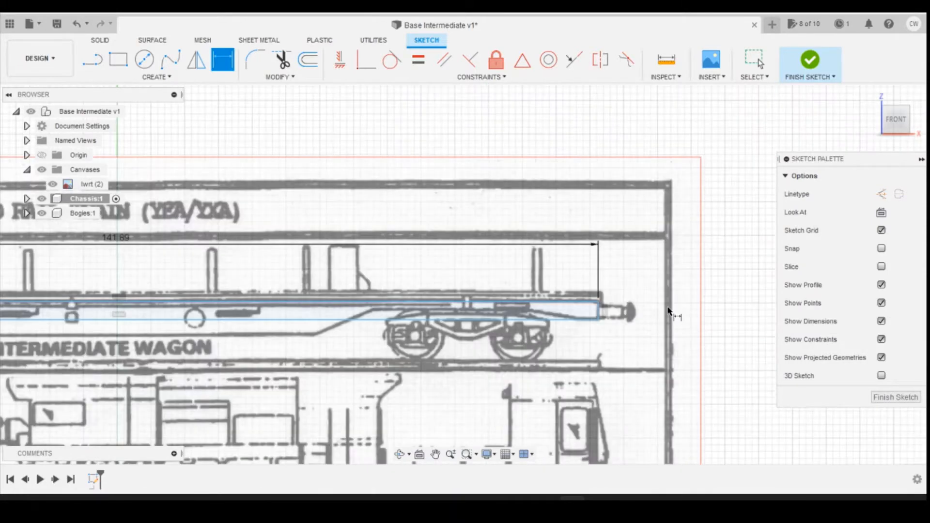
scroll(634, 328, down, 3)
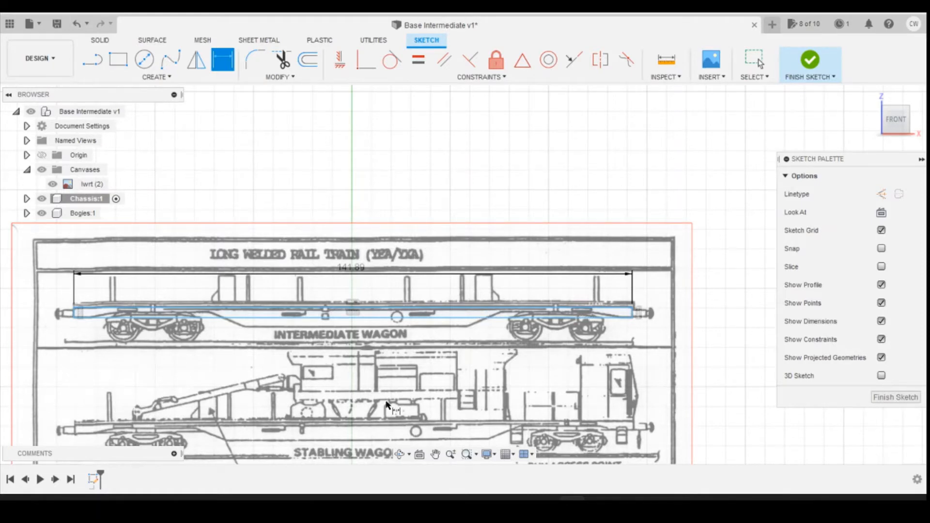
Step: Hide the canvas and dimension the vertical distance between the rectangle's upper right corner and the origin, accepting the measured value
scroll(442, 271, down, 5)
scroll(472, 315, down, 5)
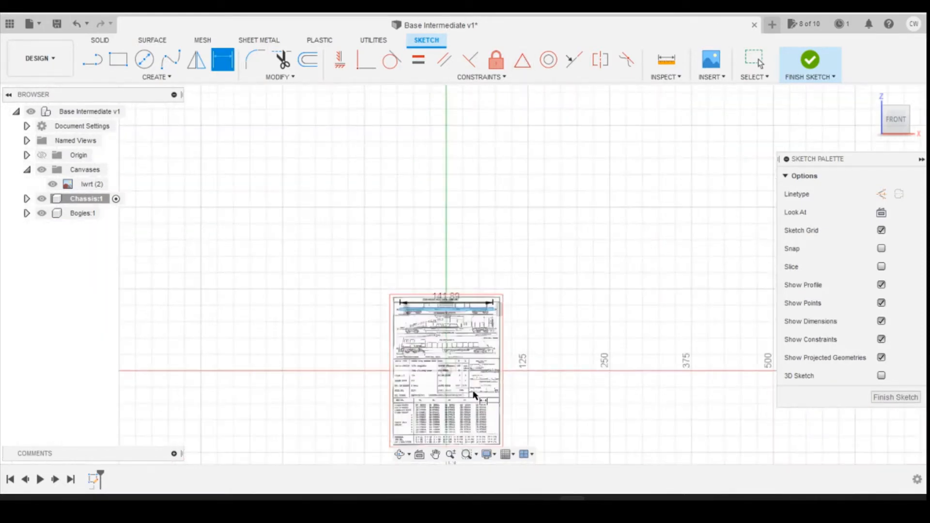
scroll(464, 394, up, 5)
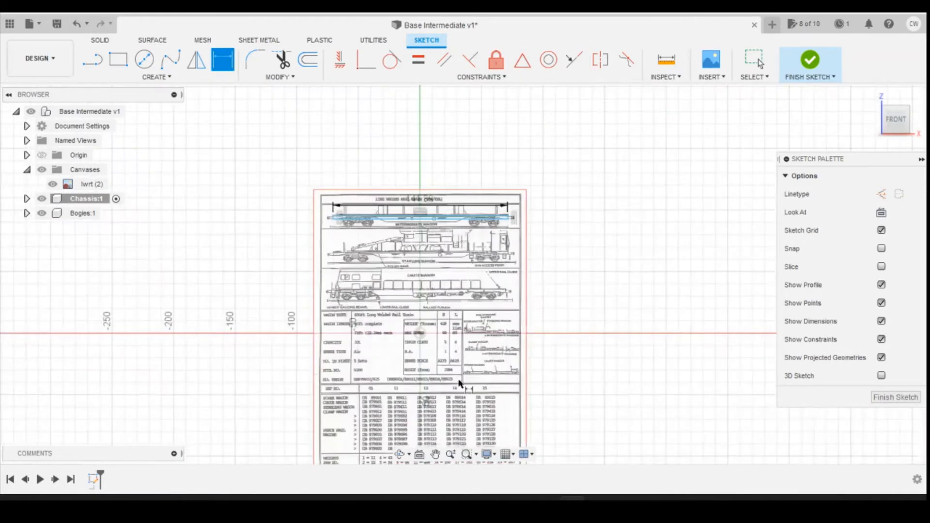
click(52, 184)
scroll(507, 188, up, 3)
scroll(507, 188, up, 2)
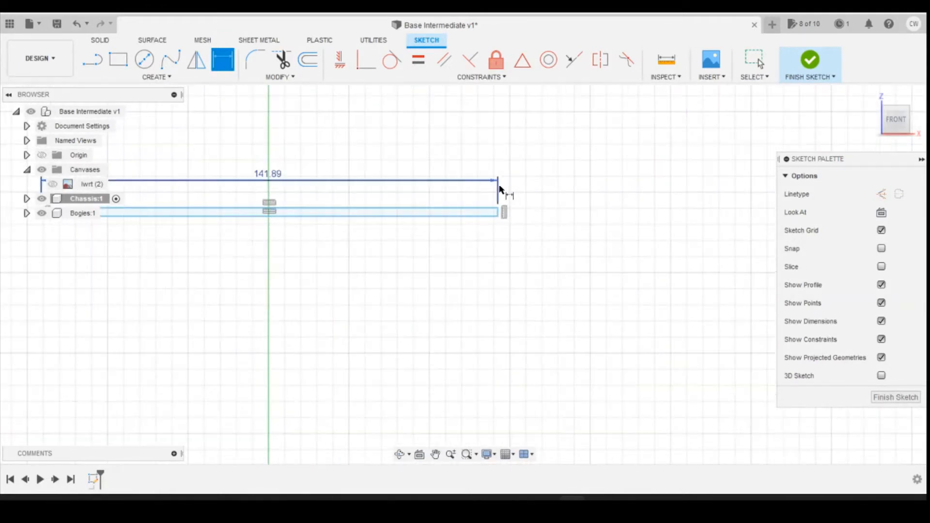
click(498, 208)
scroll(567, 259, down, 5)
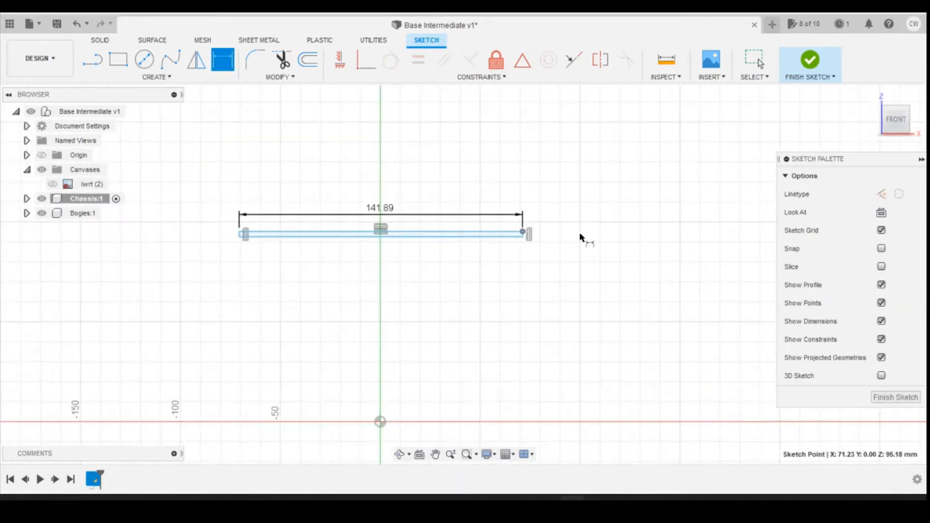
scroll(579, 231, up, 2)
scroll(566, 203, down, 3)
scroll(435, 387, up, 1)
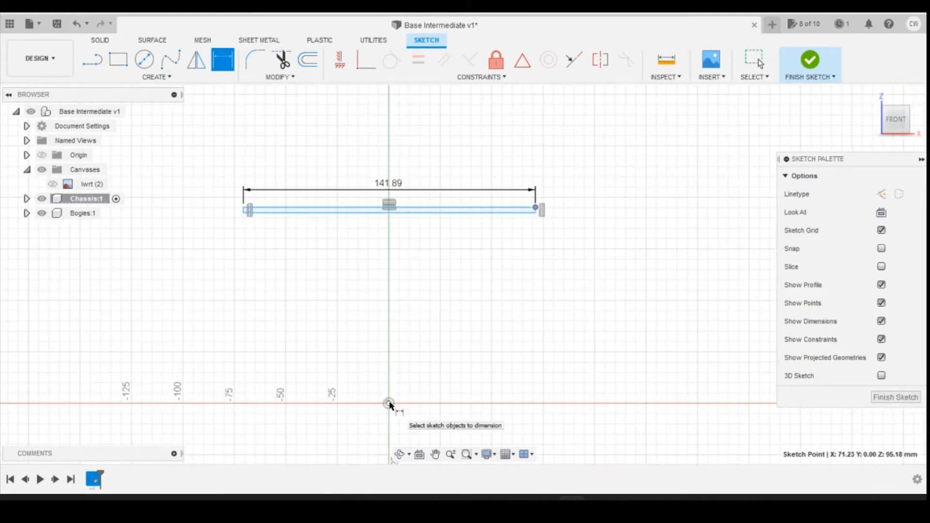
click(389, 403)
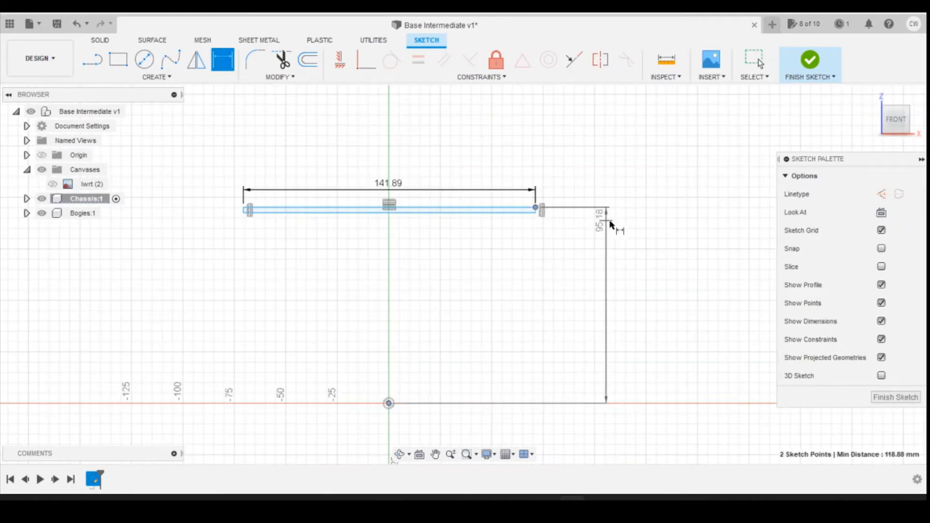
click(627, 240)
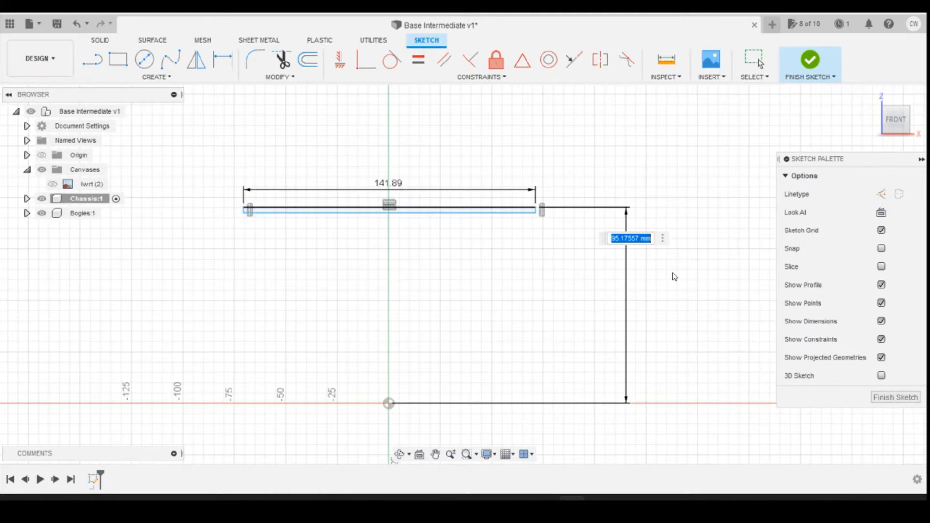
key(Return)
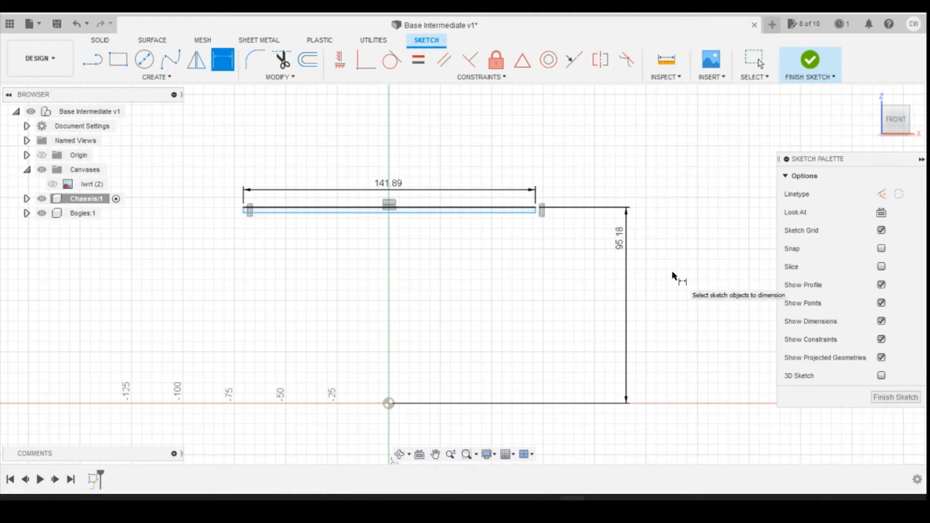
Step: Show the canvas and dimension the height of the chassis rectangle's right edge as 362/148
click(52, 184)
scroll(562, 227, up, 4)
scroll(540, 219, up, 4)
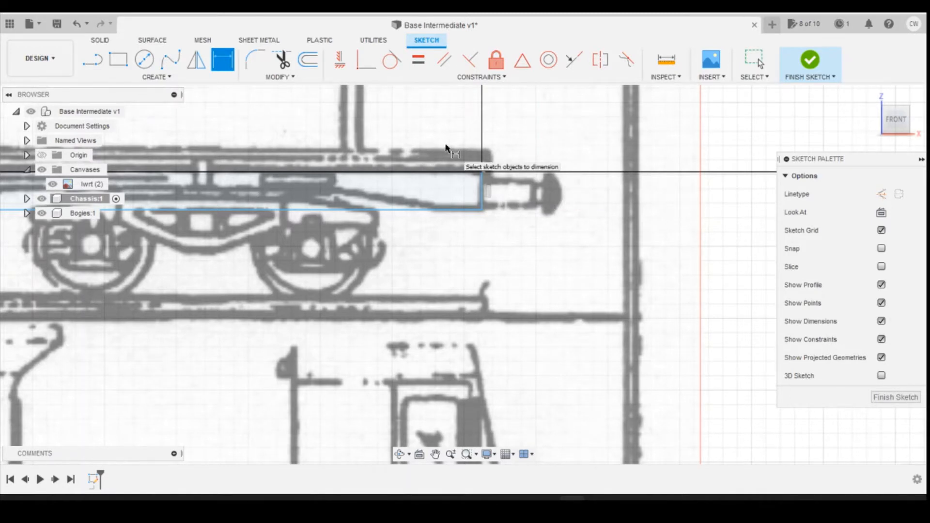
click(493, 505)
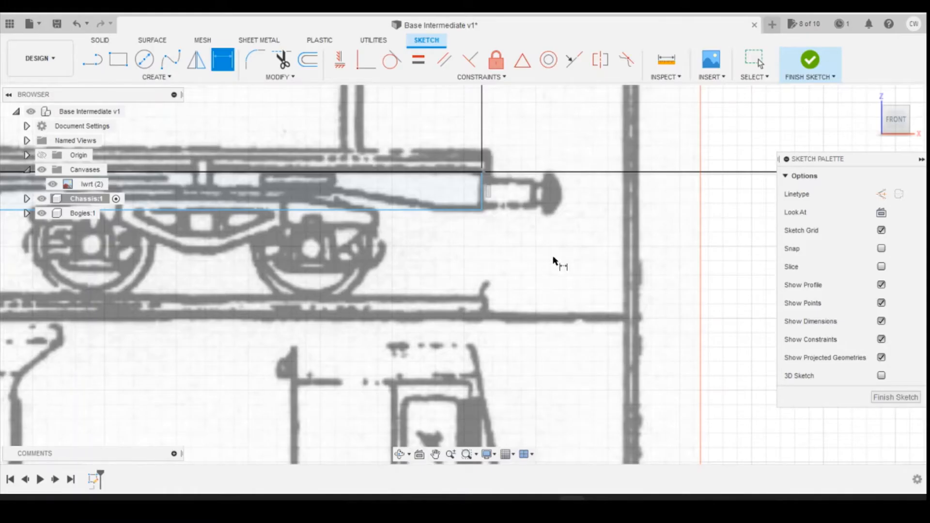
click(484, 194)
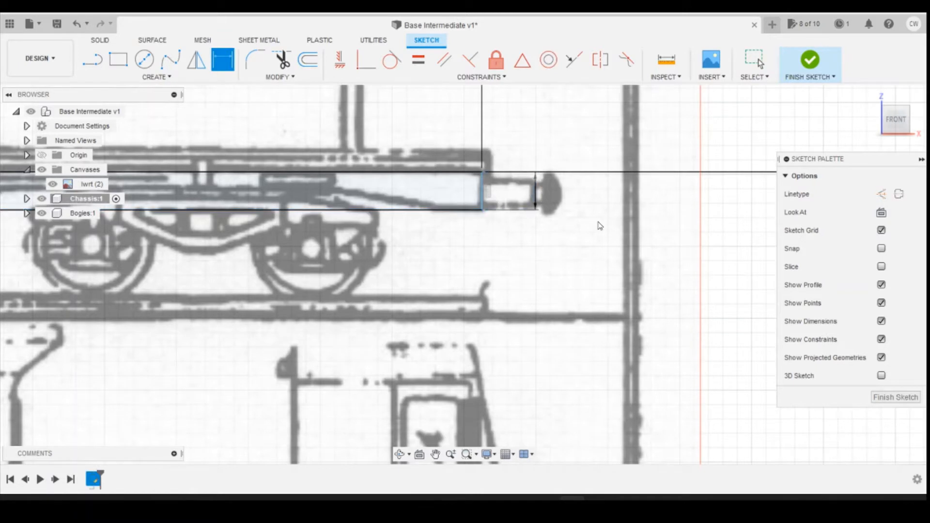
click(535, 191)
text(362)
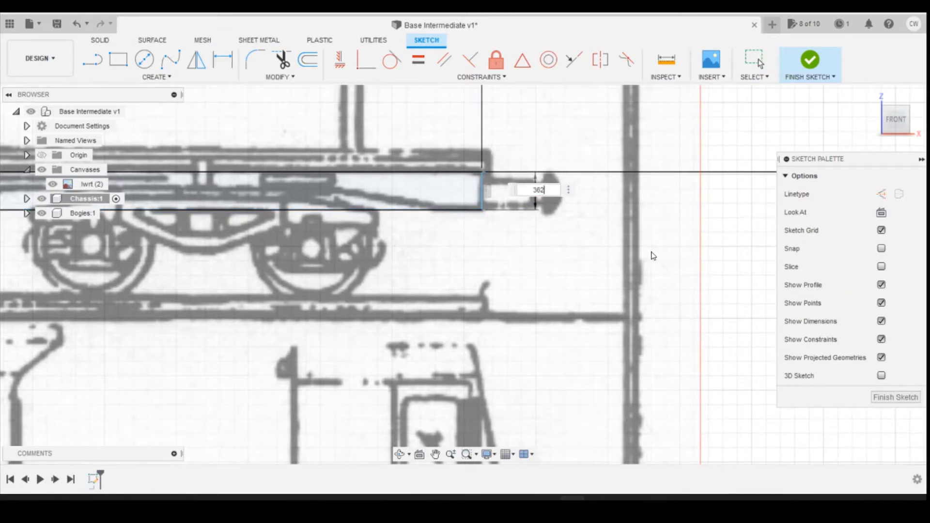
text(/148)
key(Return)
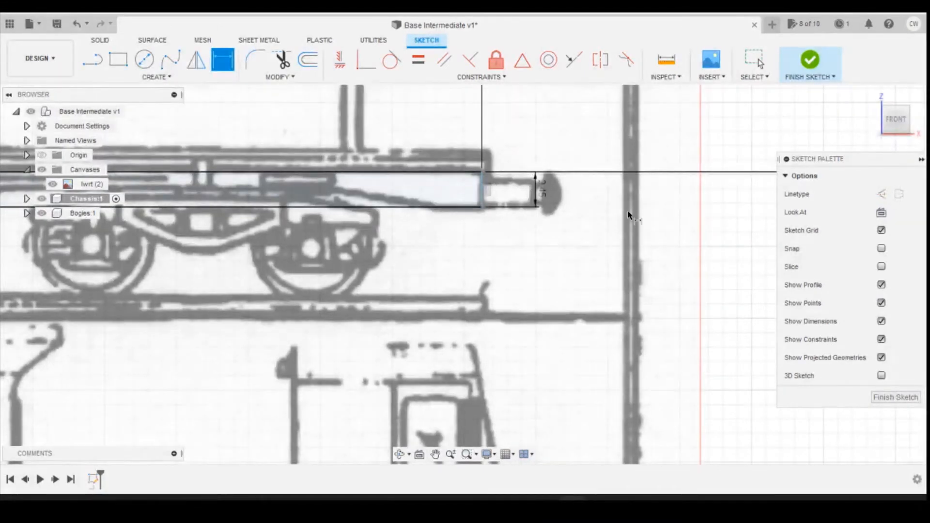
Step: Dimension the horizontal distance between the rectangle's lower right corner and the origin, accepting the measured value
scroll(543, 193, down, 5)
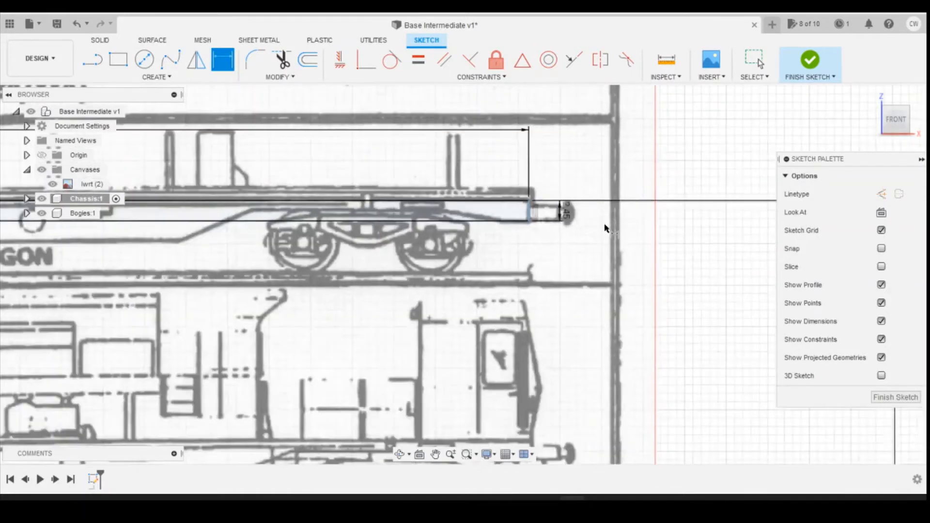
scroll(597, 245, up, 5)
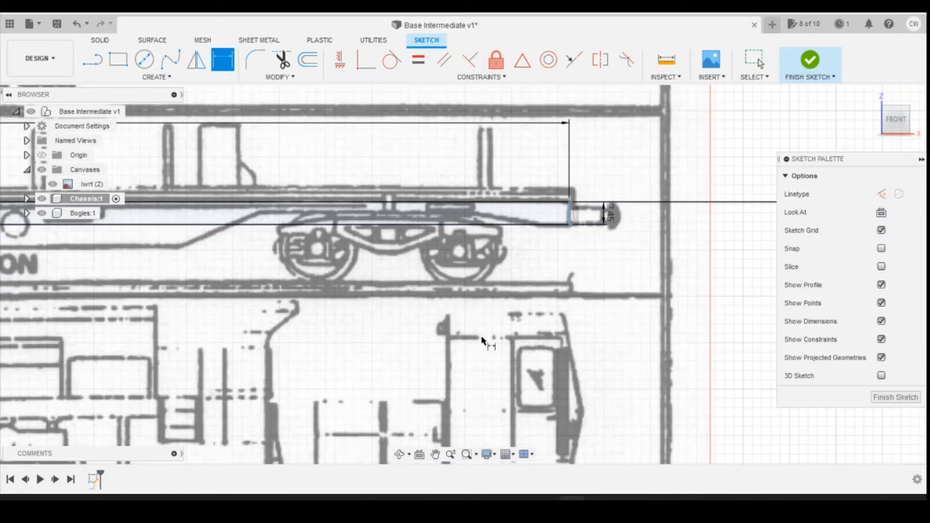
click(570, 225)
scroll(596, 258, down, 10)
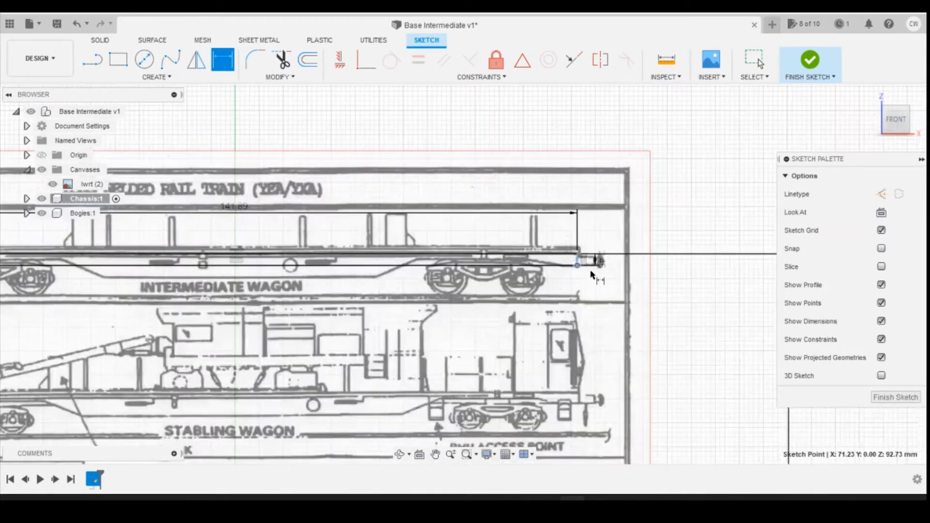
scroll(479, 403, up, 5)
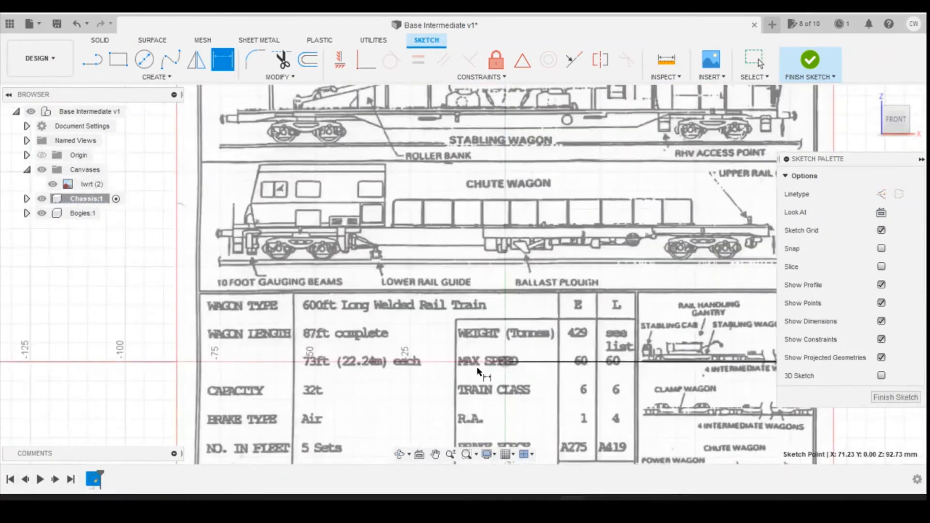
click(506, 362)
scroll(512, 282, down, 5)
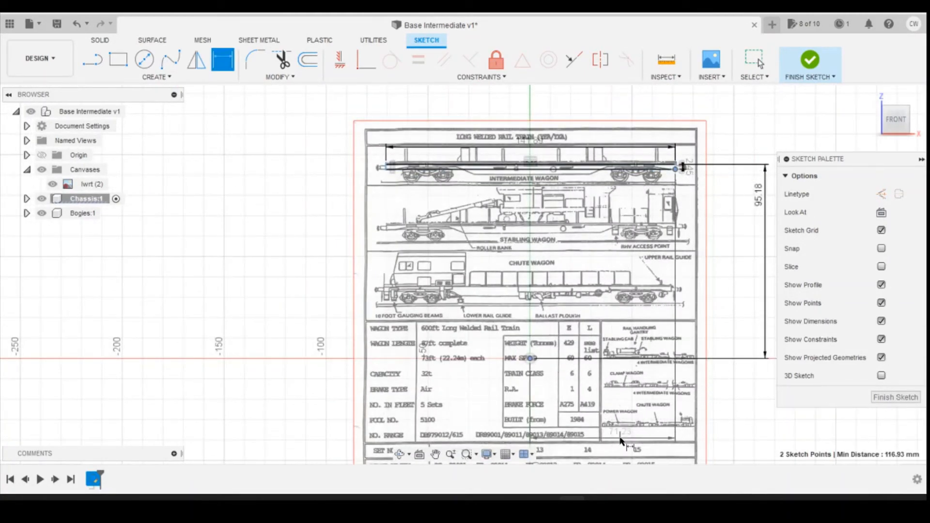
click(629, 415)
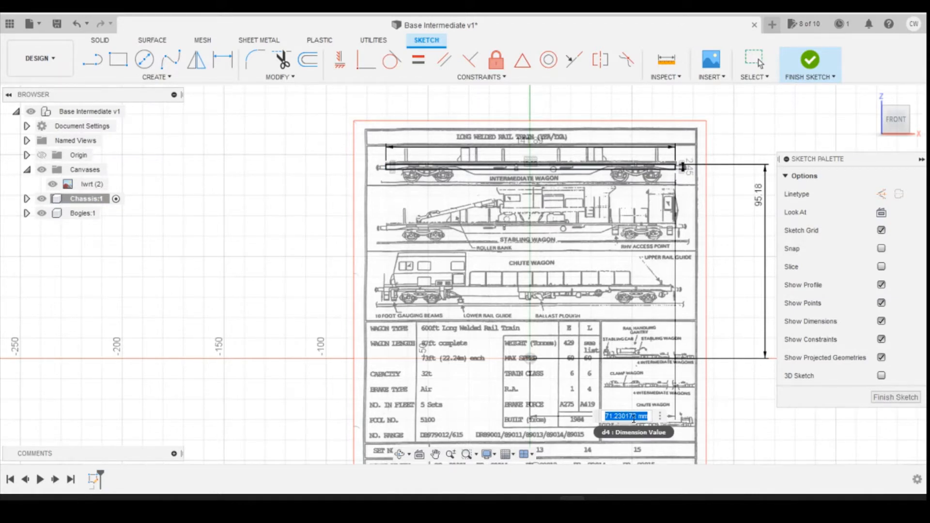
key(Return)
key(Escape)
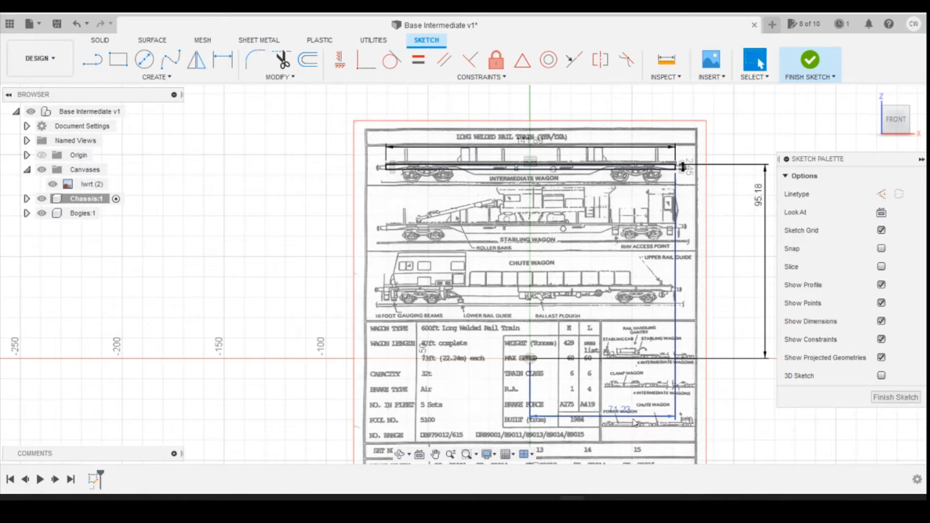
Step: Start extruding the chassis rectangle as a new body, pulling it out 15 mm from the canvas plane
scroll(613, 146, up, 3)
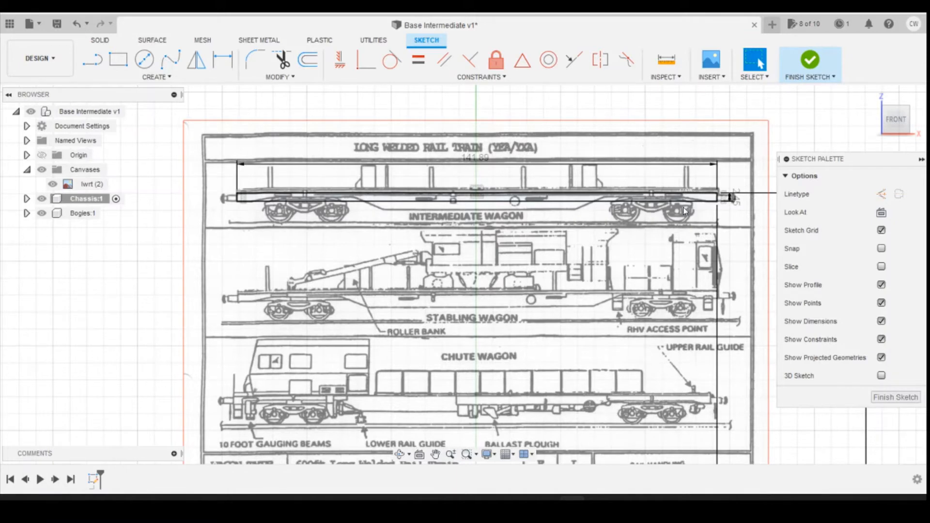
scroll(586, 196, up, 3)
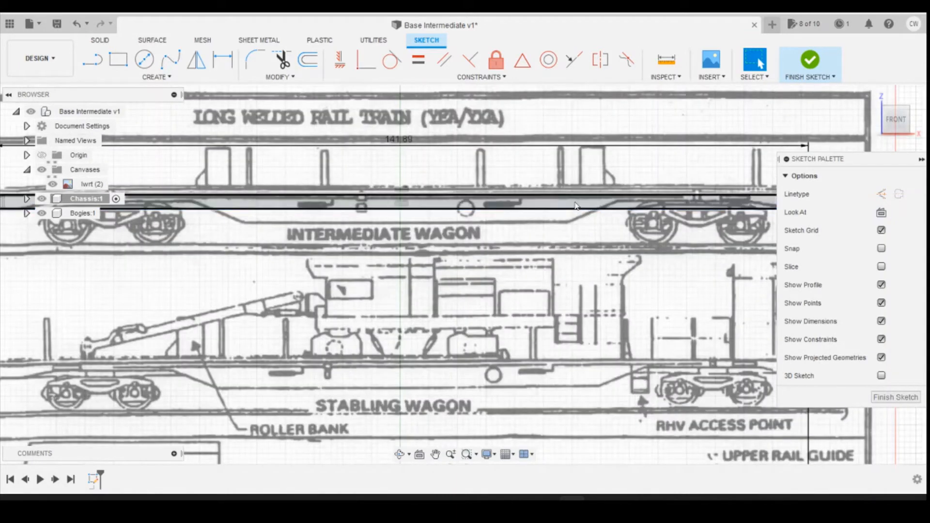
right_click(579, 201)
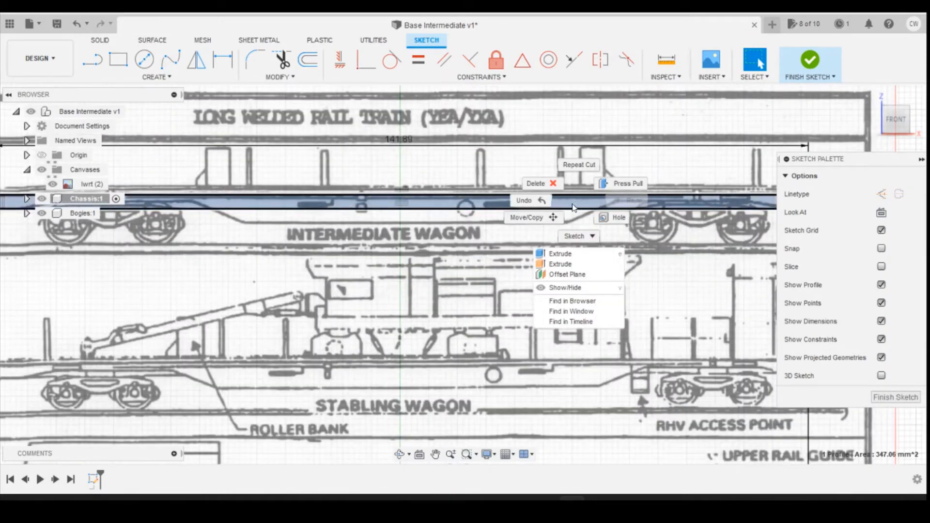
click(567, 257)
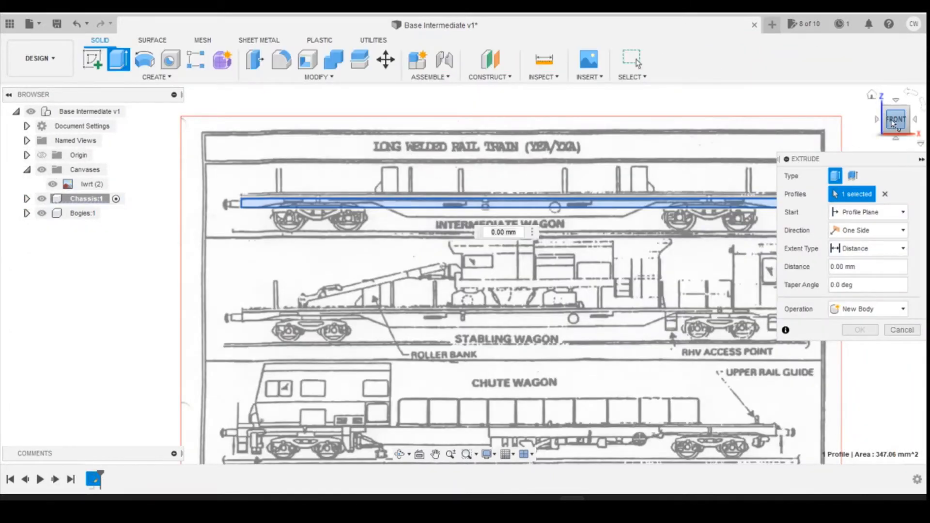
click(885, 120)
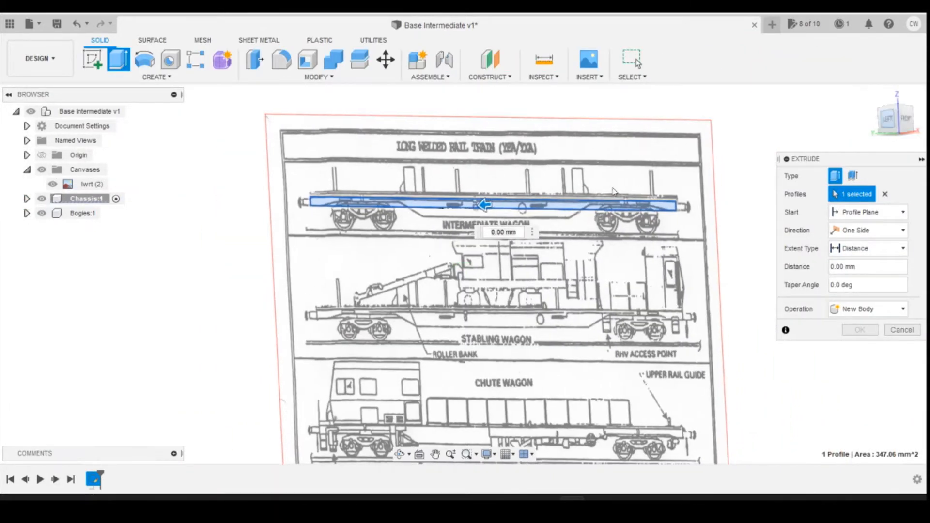
drag(456, 202, 398, 203)
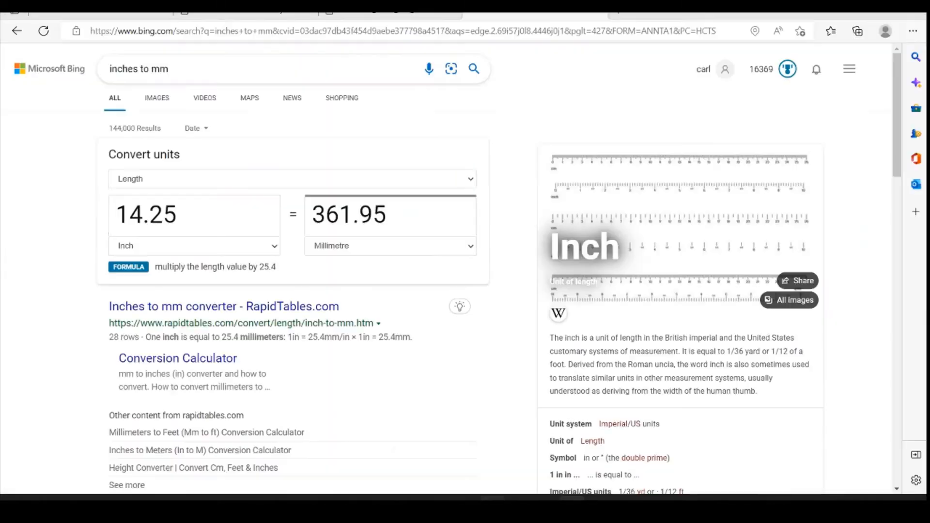
Step: Convert 92.5 inches to millimetres in the Bing unit converter and finish the chassis extrusion in Fusion 360 with a distance of 2349.5/148
double_click(120, 214)
text(92.5)
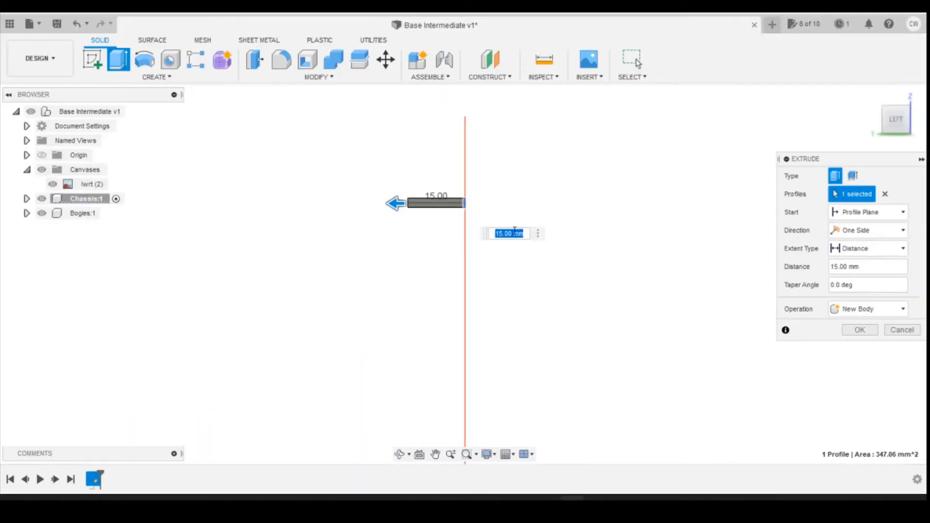
text(2349)
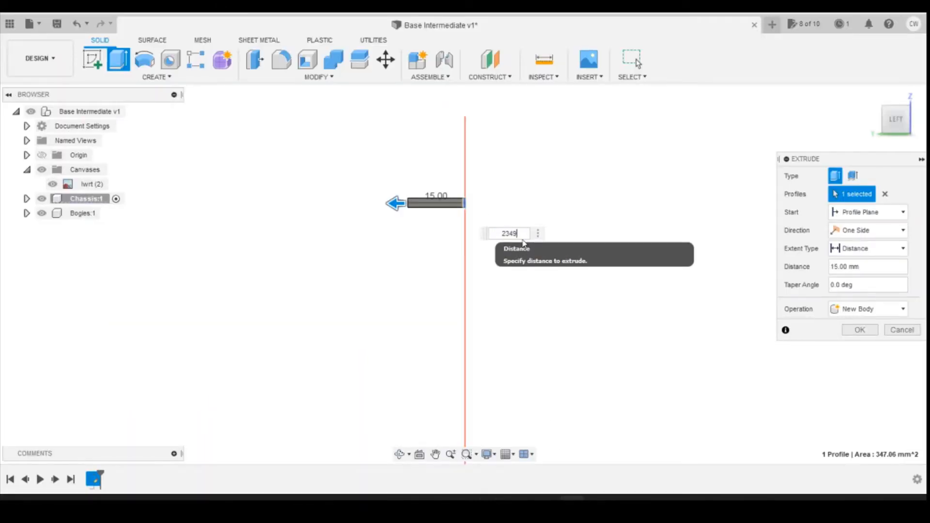
text(.5/148)
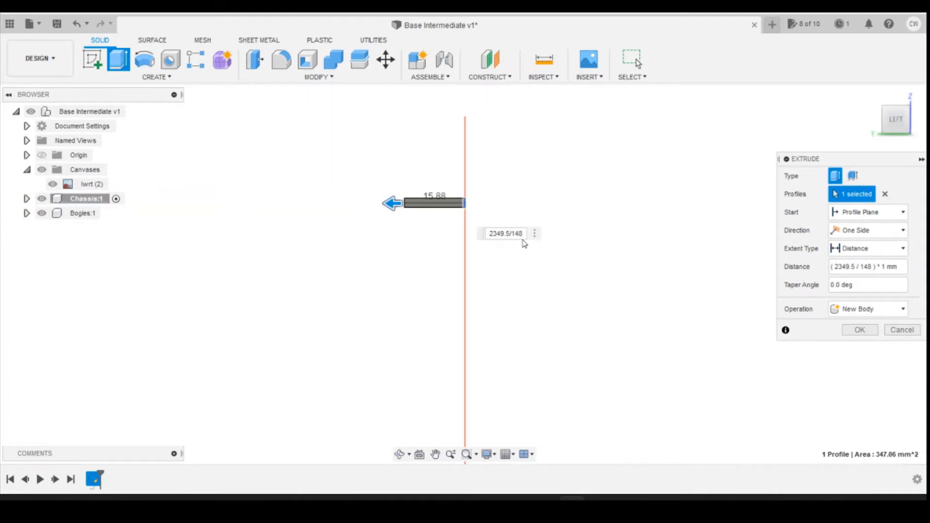
key(Return)
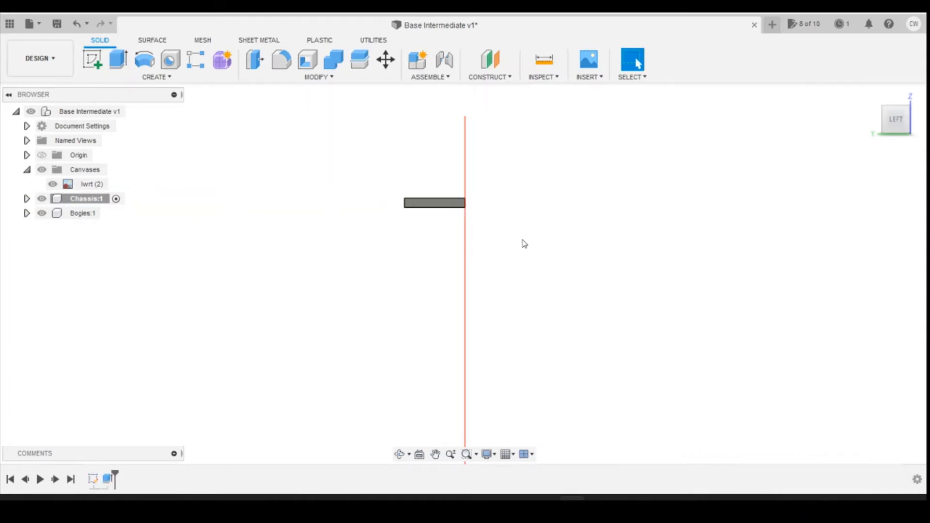
click(433, 200)
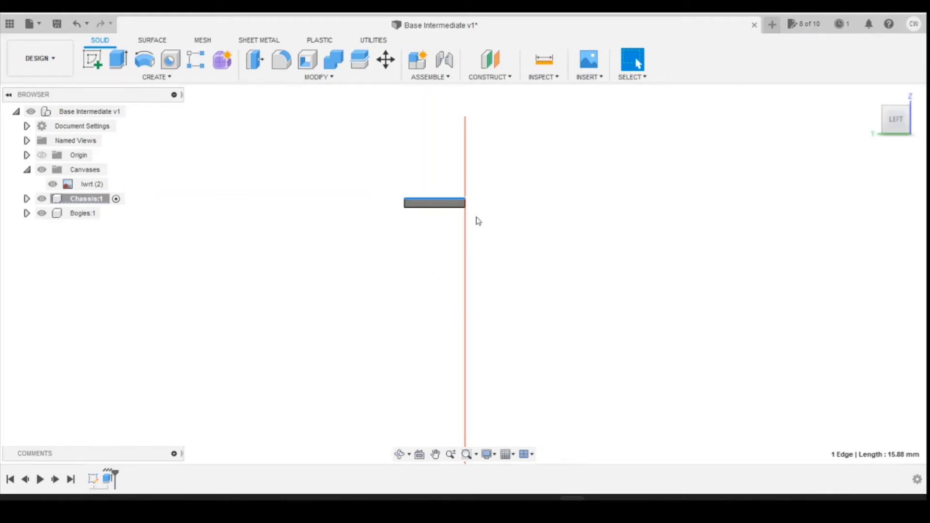
Step: Hide the canvas and construct a midplane between the two long side faces of the chassis block
shift+middle_drag(478, 222, 546, 272)
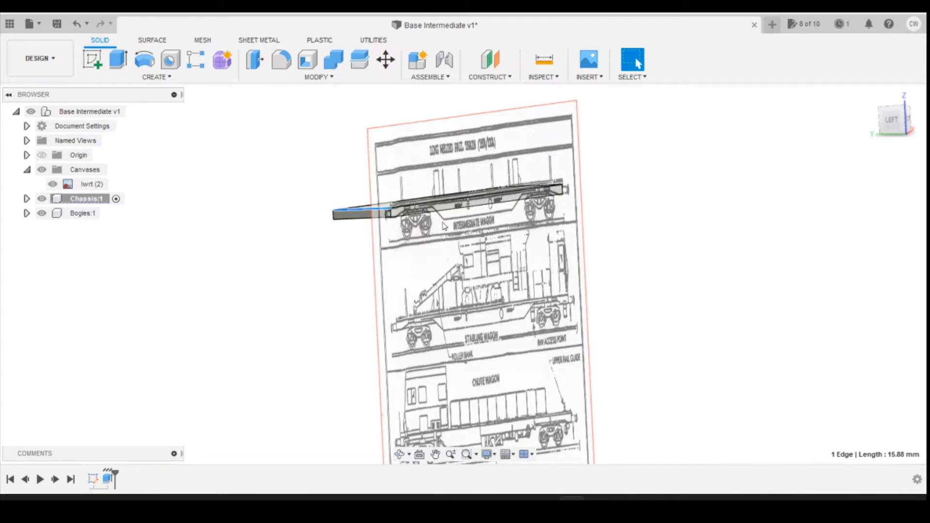
click(507, 79)
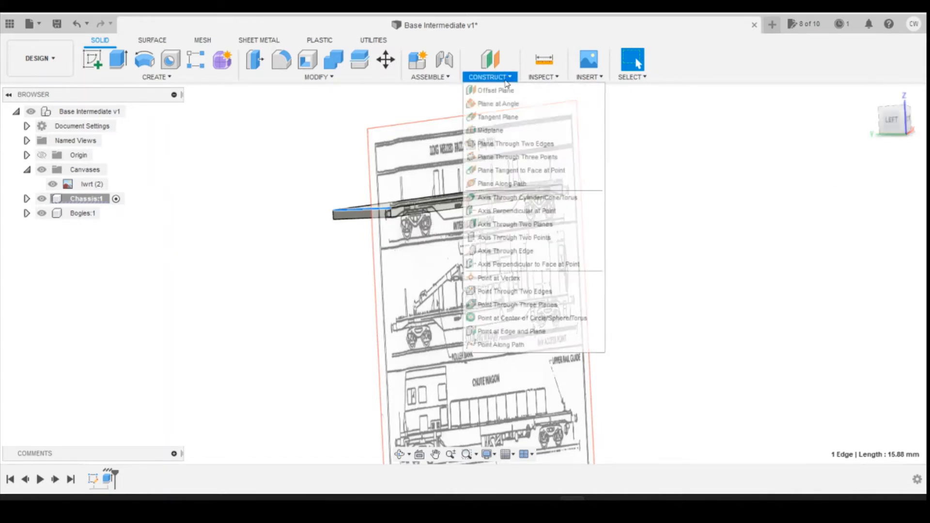
click(490, 130)
click(52, 185)
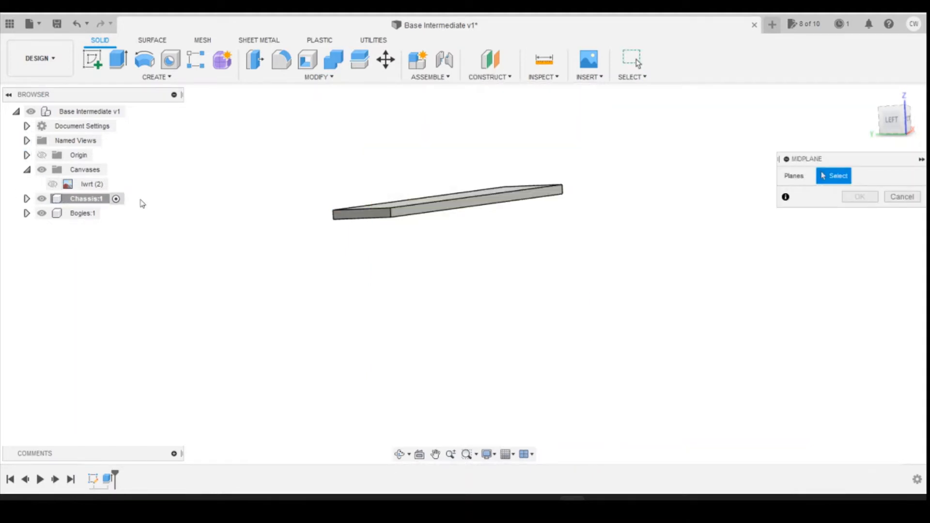
click(480, 79)
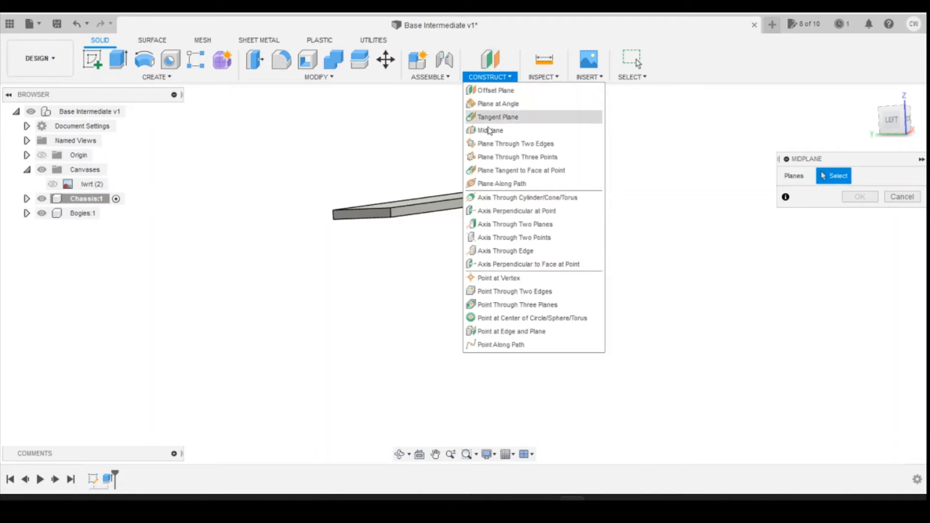
click(445, 210)
click(446, 211)
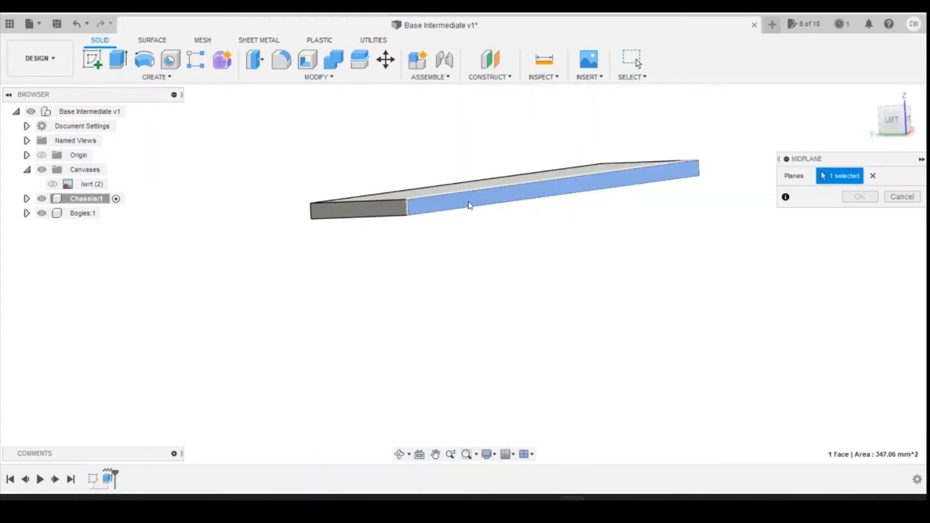
drag(894, 122, 906, 116)
click(483, 175)
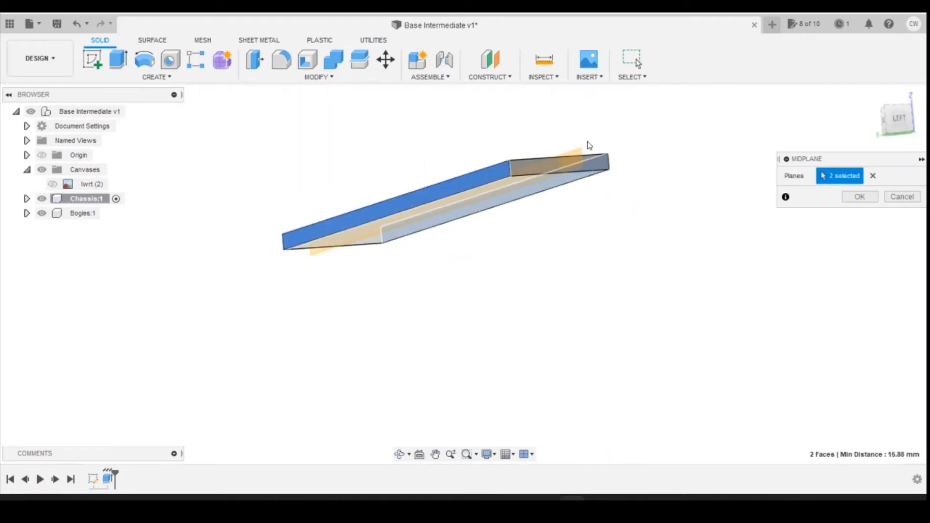
click(860, 197)
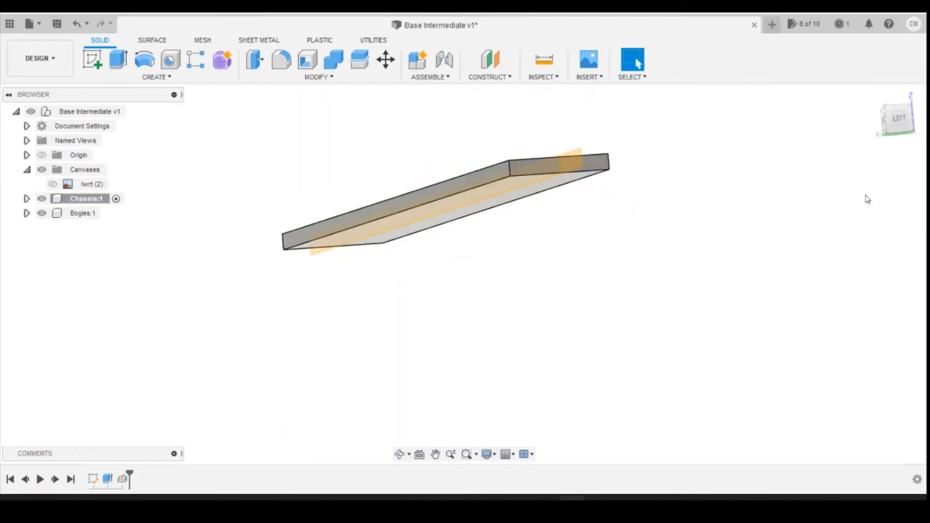
Step: Construct a second midplane between the two end faces of the chassis block
click(491, 78)
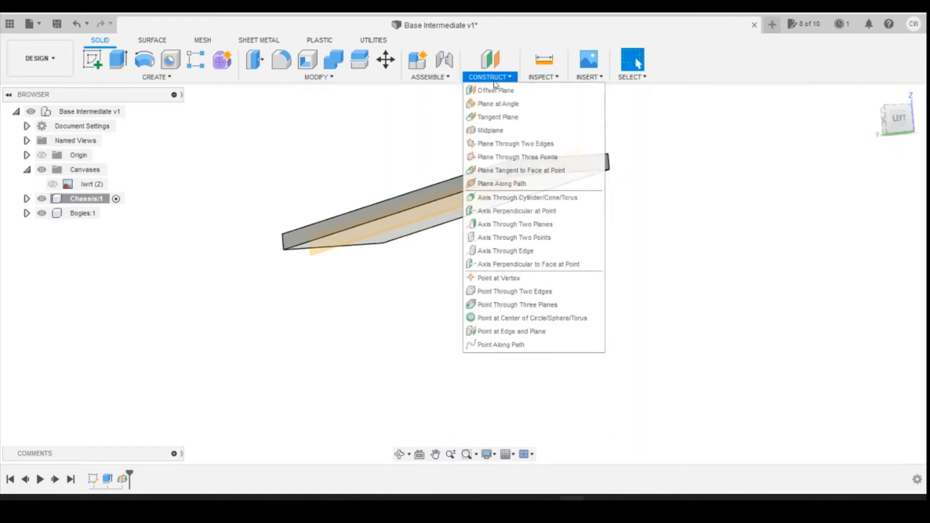
click(489, 131)
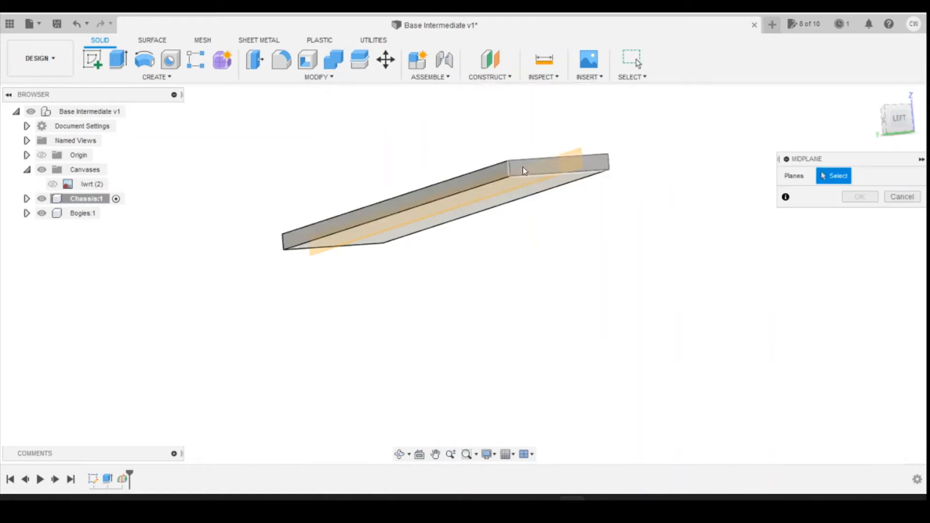
click(536, 169)
mouse_move(912, 110)
mouse_down()
mouse_move(809, 97)
mouse_move(634, 254)
mouse_up()
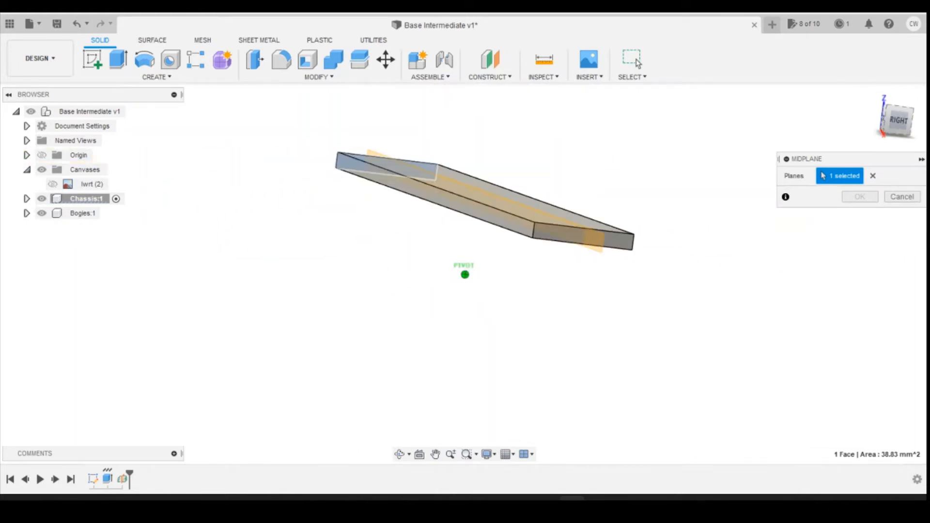
click(552, 235)
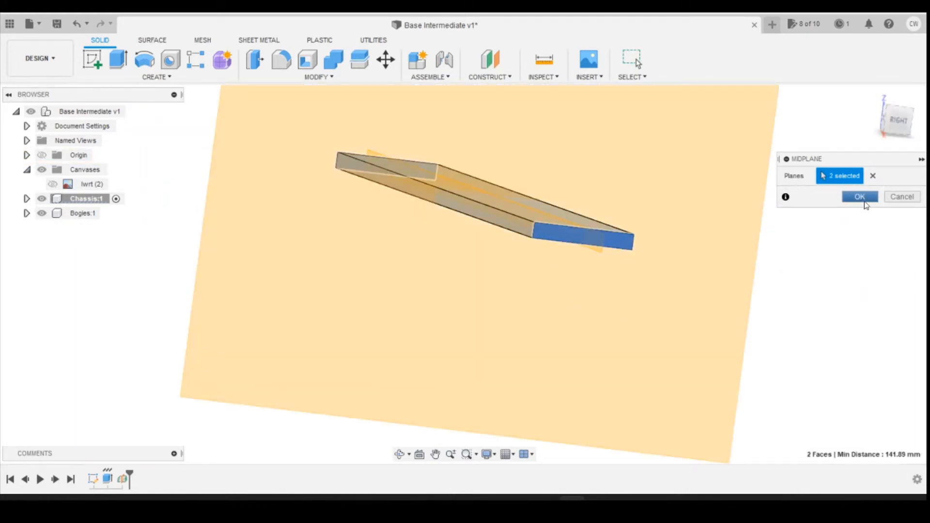
click(860, 197)
mouse_move(896, 118)
mouse_down()
mouse_move(849, 148)
mouse_move(893, 115)
mouse_move(884, 154)
mouse_move(894, 121)
mouse_up()
scroll(451, 205, up, 3)
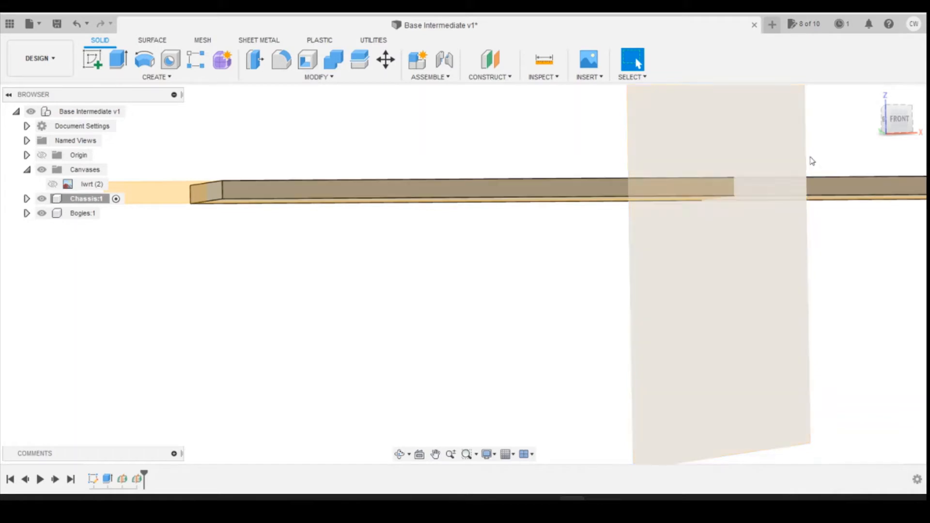
Step: Split the chassis body across its length using the crosswise midplane as the splitting tool
click(26, 199)
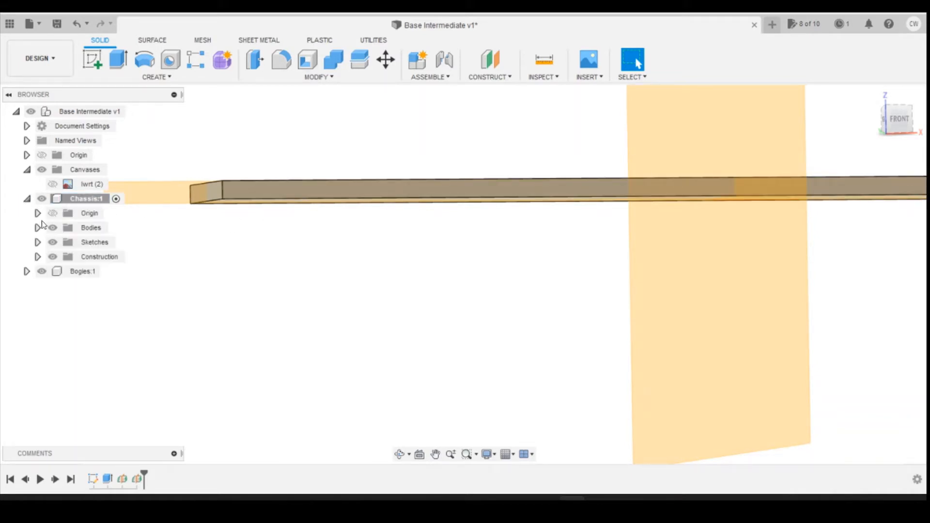
click(38, 227)
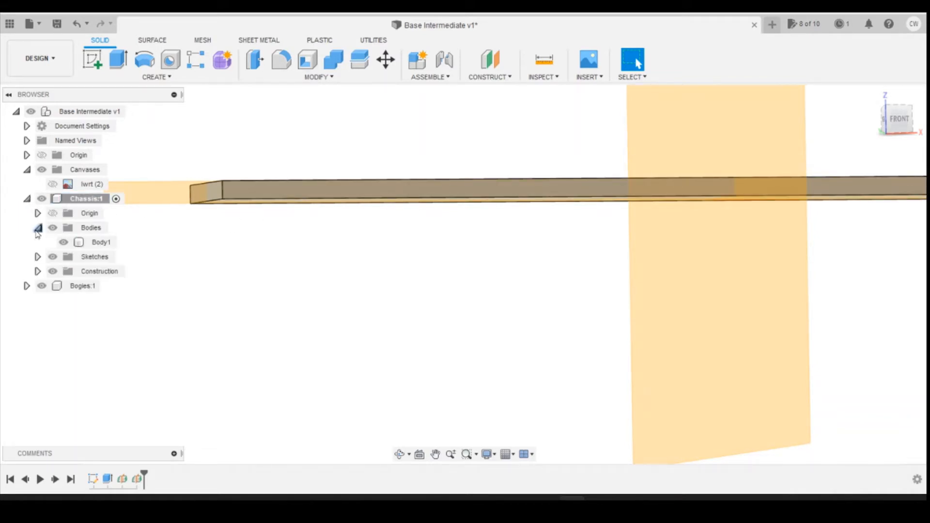
click(78, 242)
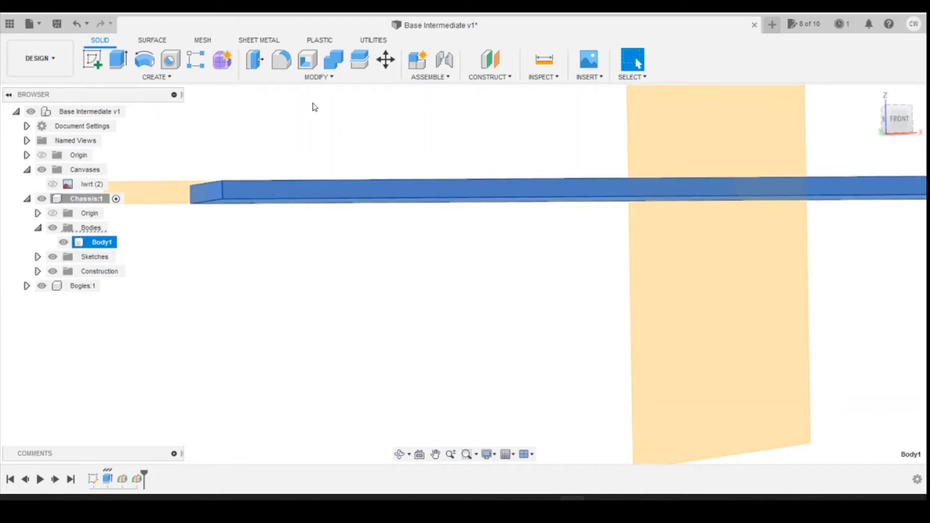
click(360, 60)
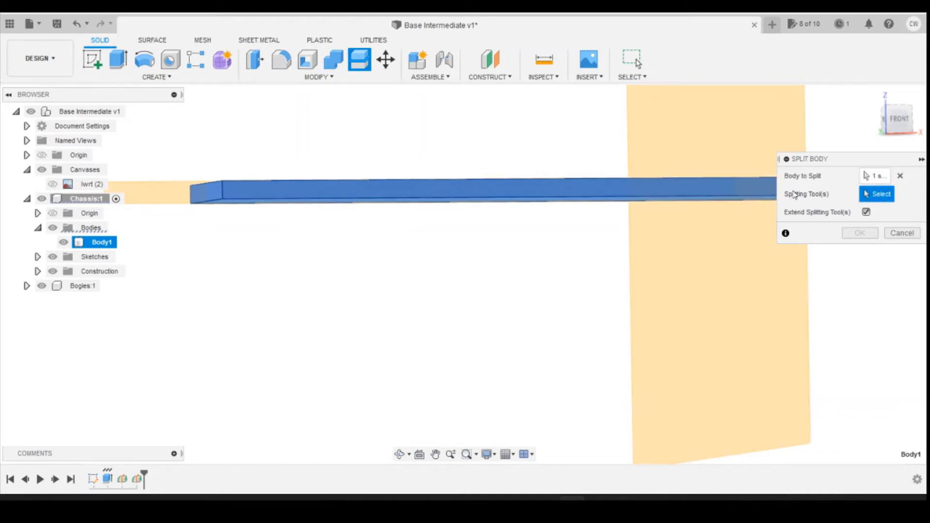
click(730, 109)
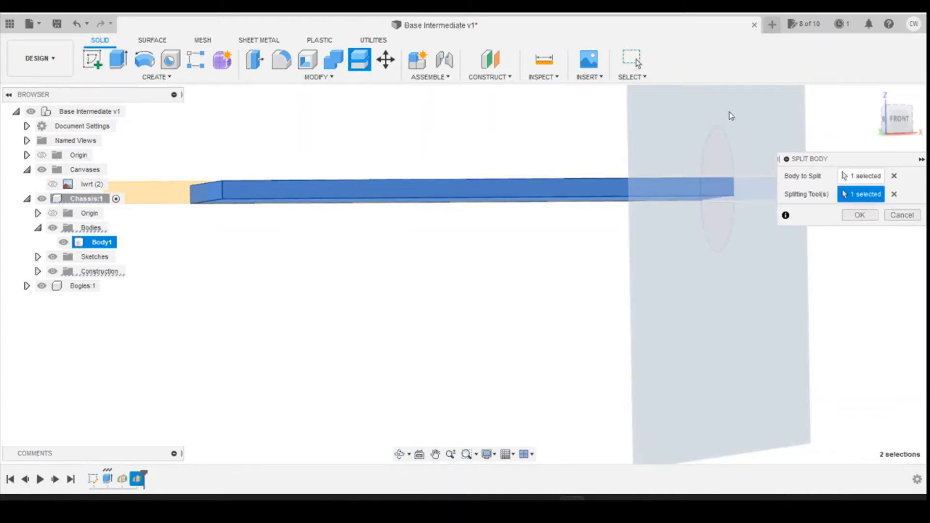
click(854, 217)
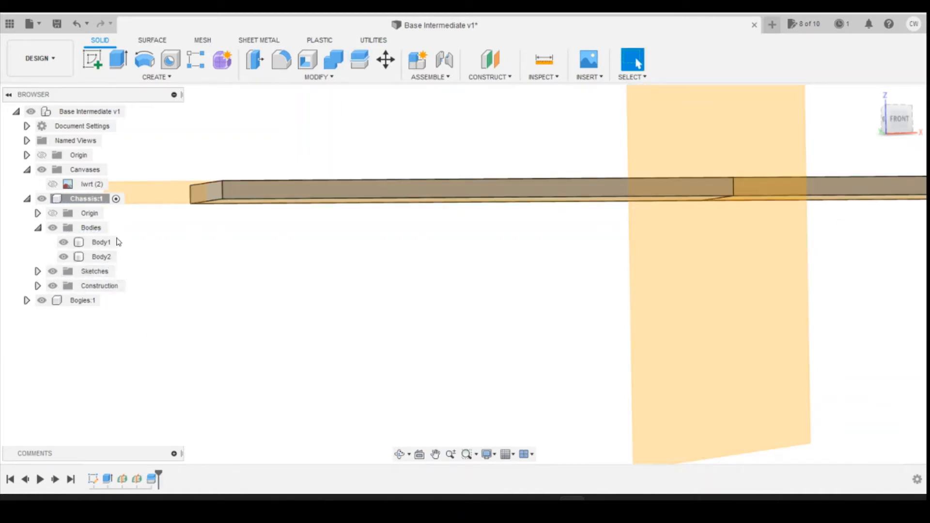
Step: Remove the left-hand half of the split chassis, Body2
click(95, 258)
right_click(95, 258)
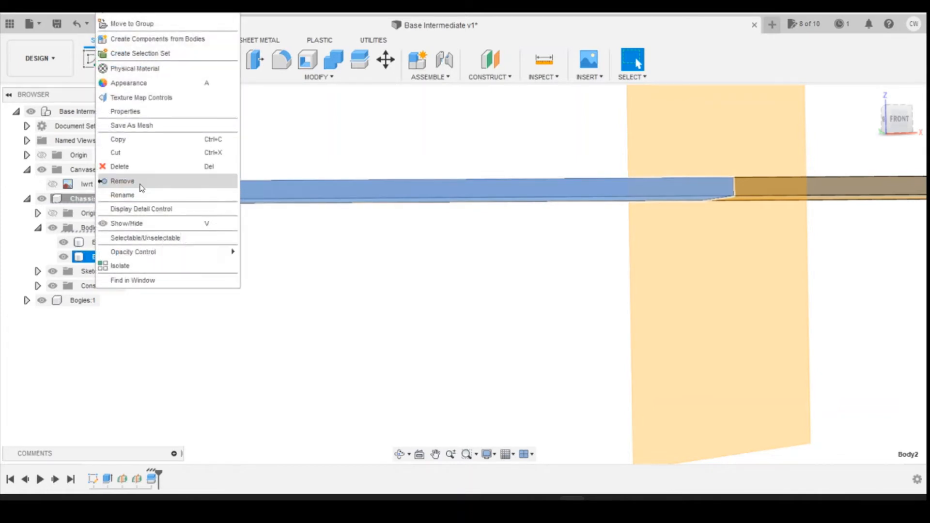
click(139, 184)
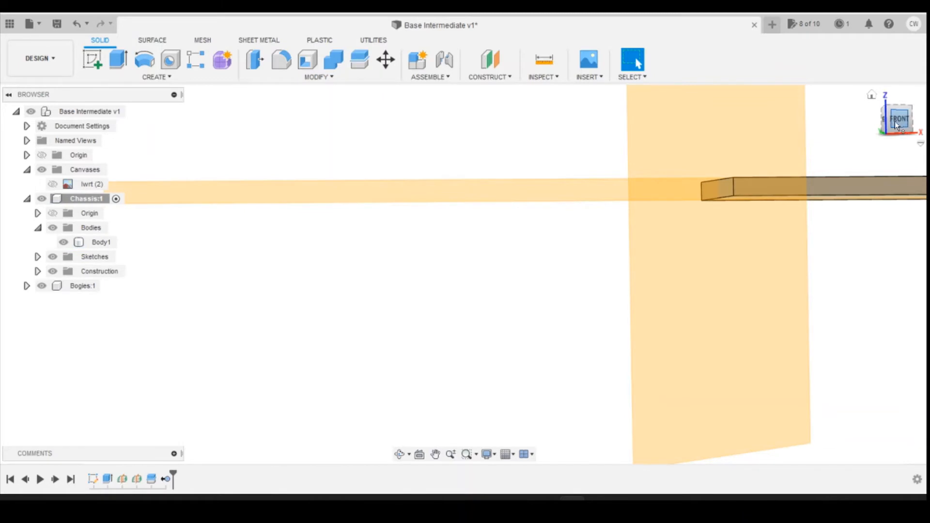
Step: Split the remaining chassis body lengthwise using the midplane between its long side faces
mouse_move(895, 126)
mouse_down()
mouse_move(894, 117)
mouse_move(886, 128)
mouse_up()
scroll(439, 230, down, 3)
scroll(218, 204, down, 3)
scroll(752, 249, up, 1)
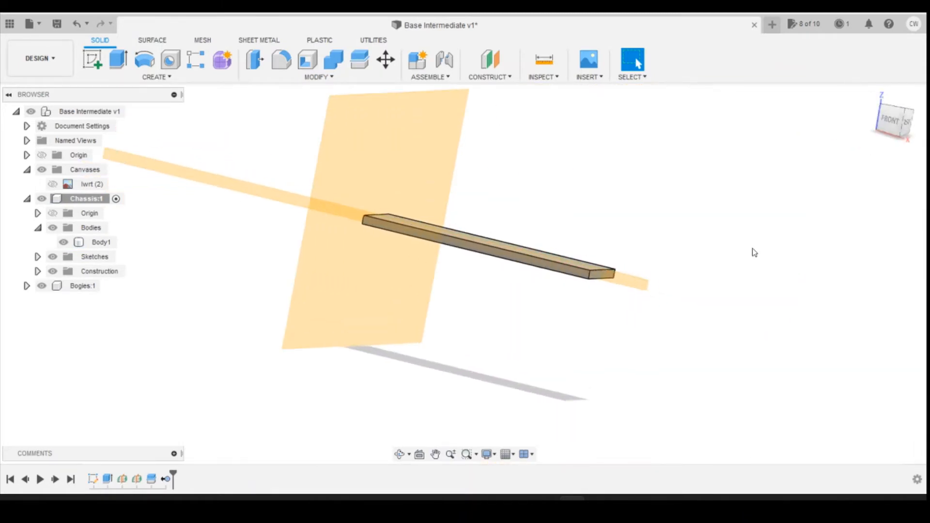
scroll(754, 252, up, 2)
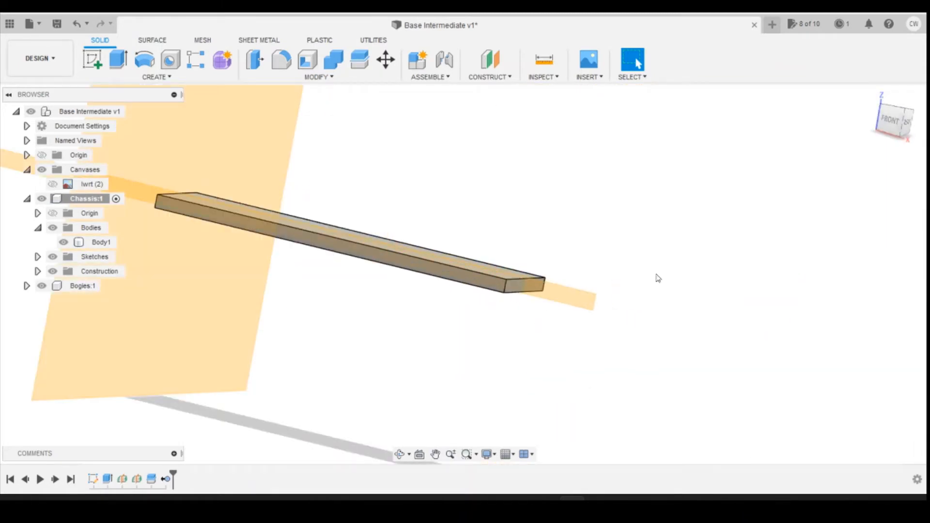
click(360, 60)
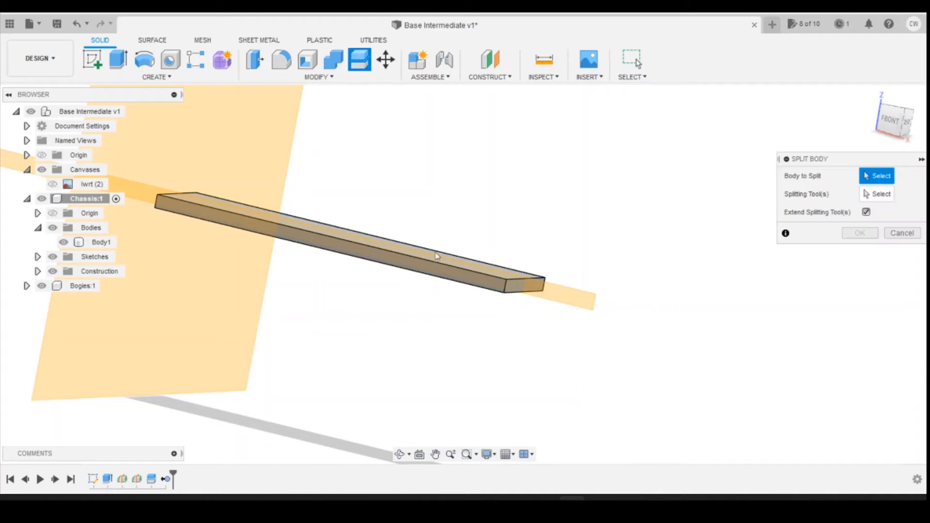
click(467, 272)
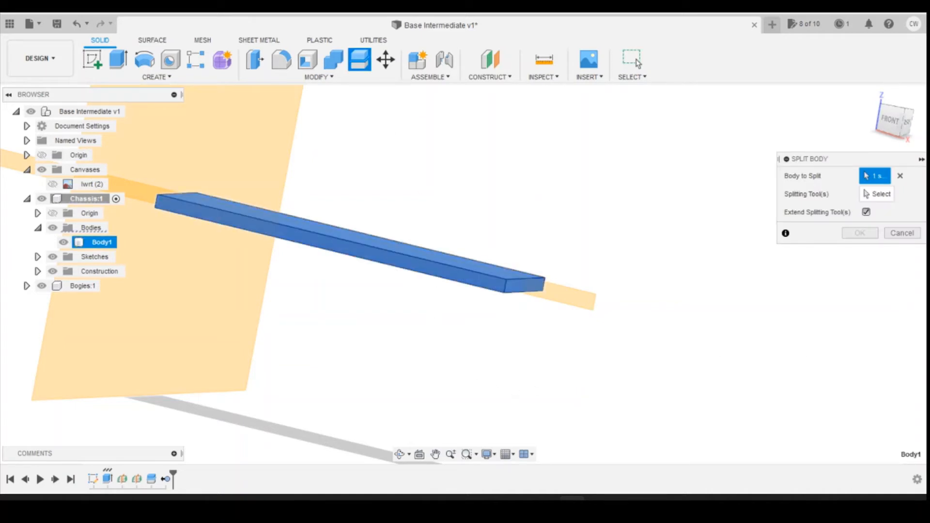
click(573, 301)
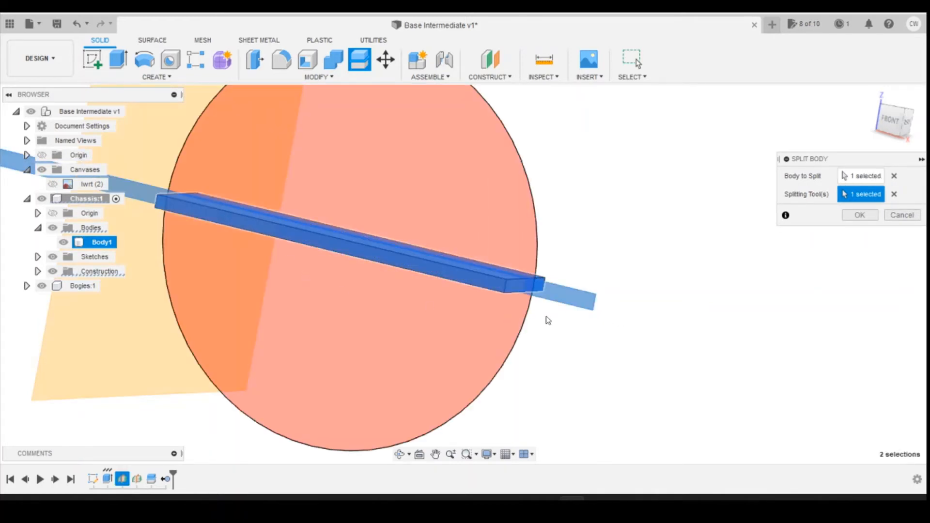
click(862, 215)
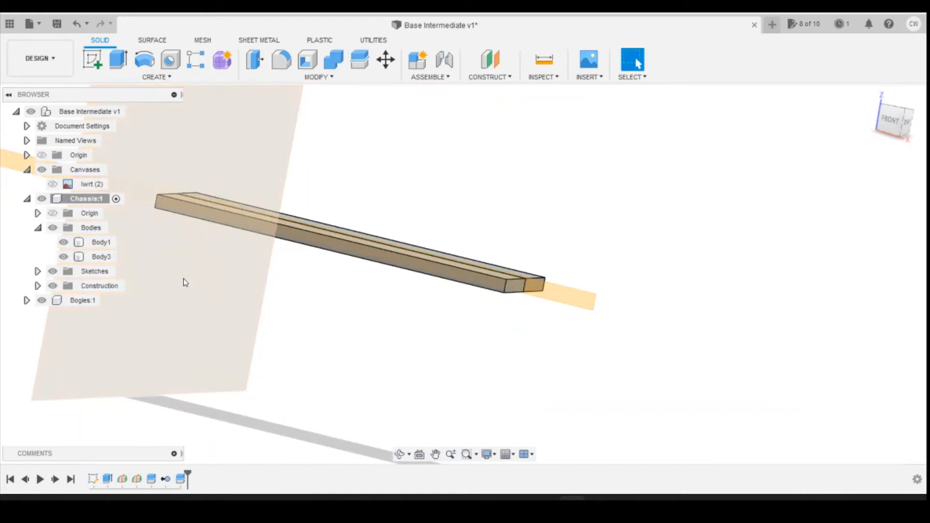
Step: Show the lwrt canvas again and remove the rear lengthwise half of the chassis, keeping the front quarter
click(104, 257)
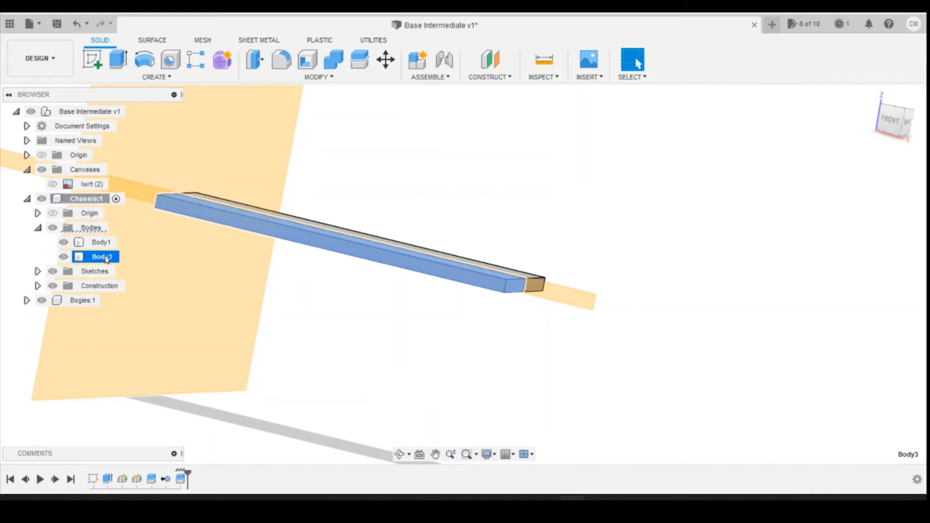
click(104, 244)
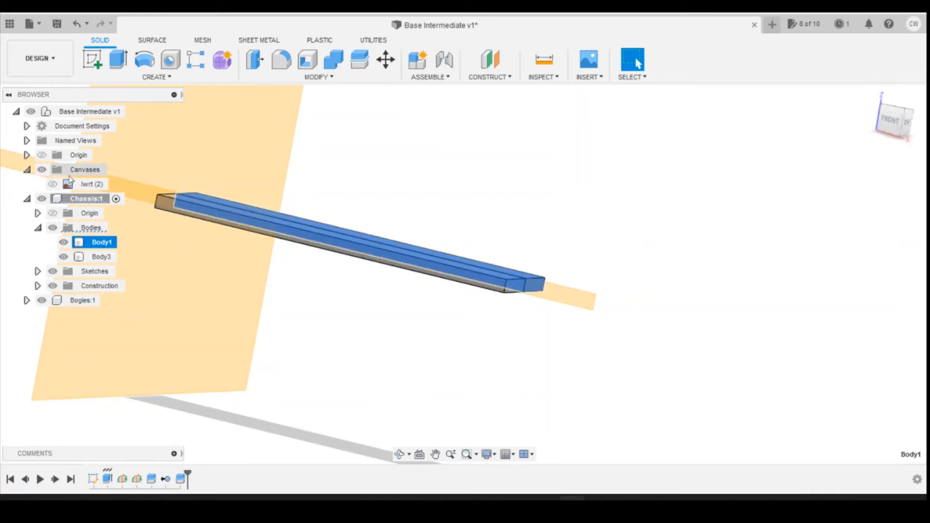
click(52, 184)
mouse_move(895, 129)
mouse_down()
mouse_move(839, 125)
mouse_move(873, 126)
mouse_up()
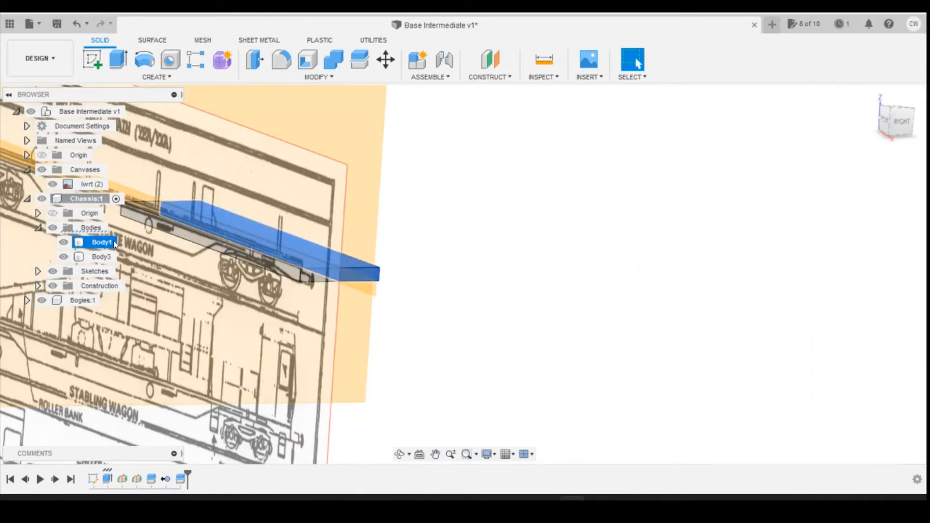
right_click(99, 248)
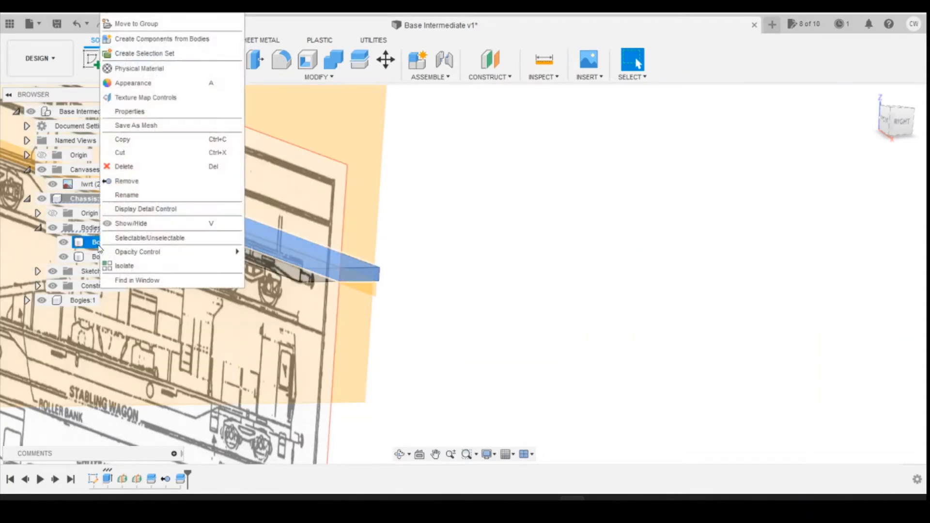
click(150, 182)
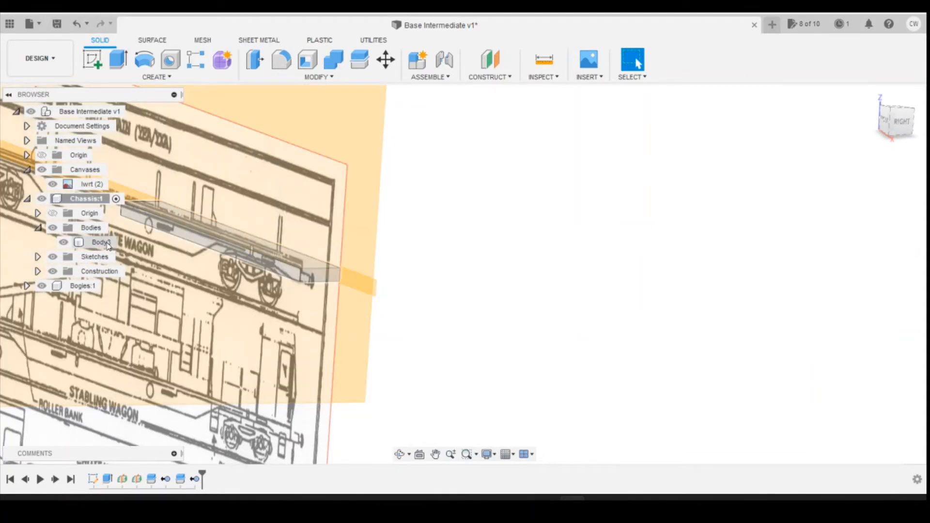
Step: Rename the remaining quarter-chassis body as Body1
double_click(103, 242)
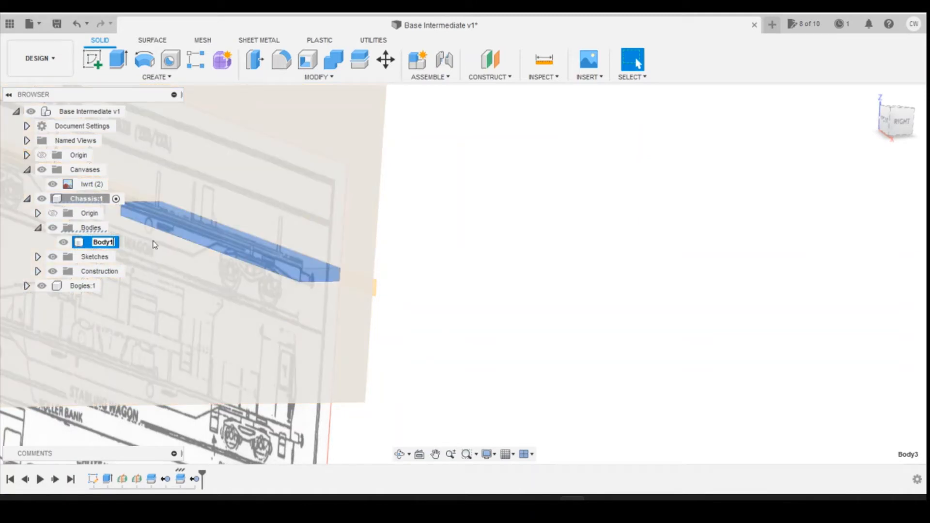
click(633, 298)
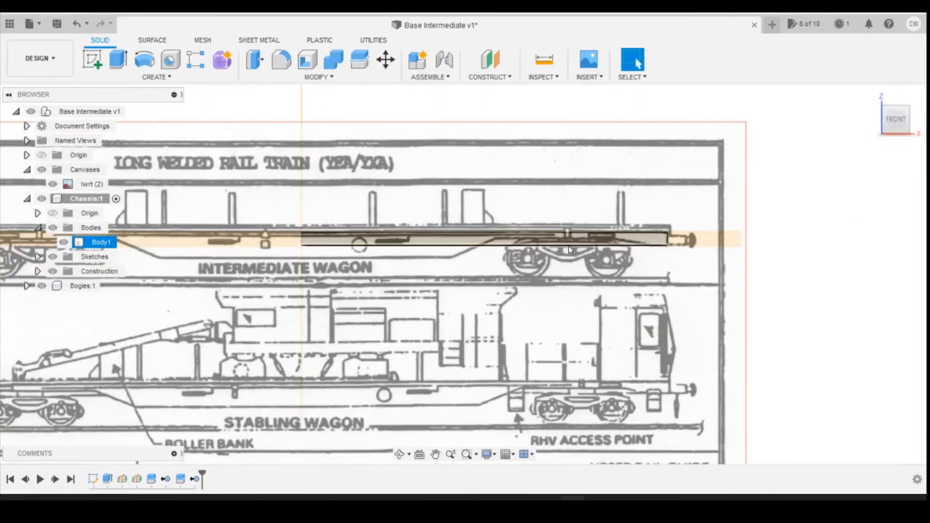
Step: Create a sketch on the front side face of the quarter-chassis body, viewed against the intermediate wagon drawing
scroll(569, 246, up, 1)
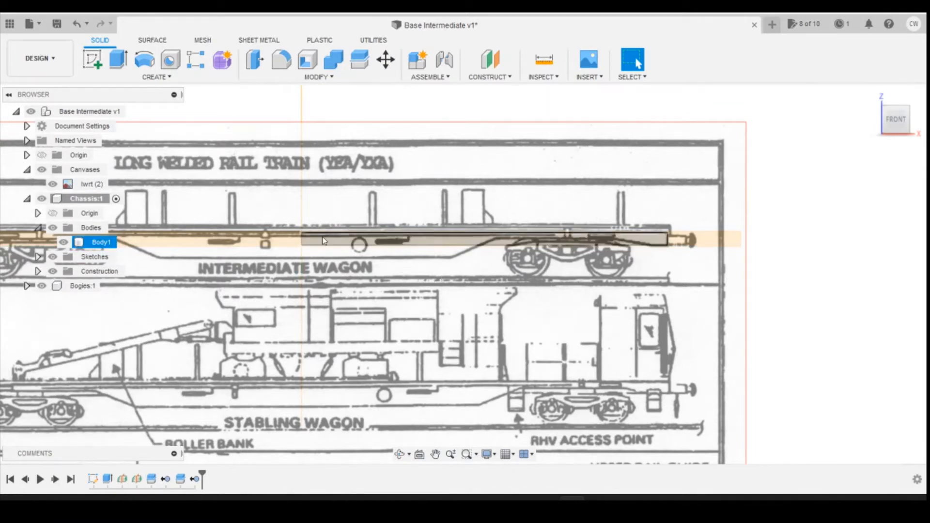
click(483, 254)
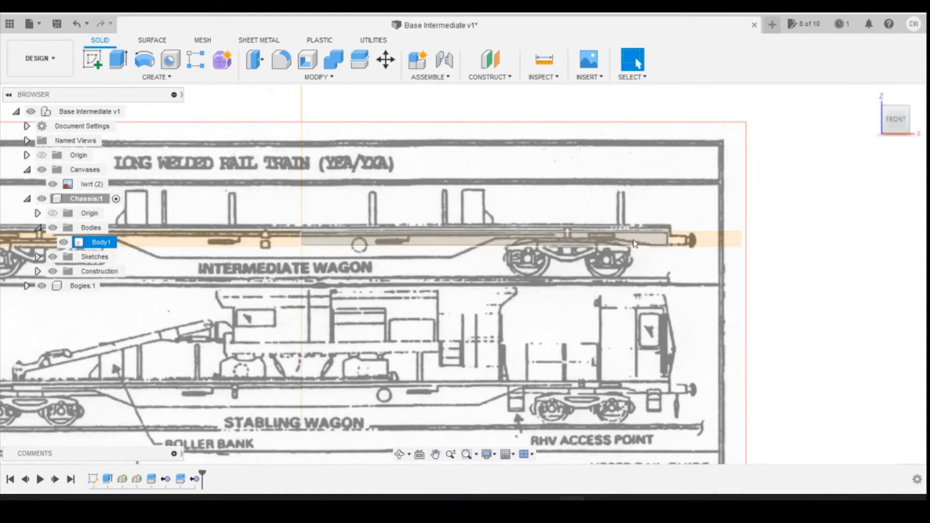
scroll(586, 249, up, 1)
scroll(634, 247, down, 3)
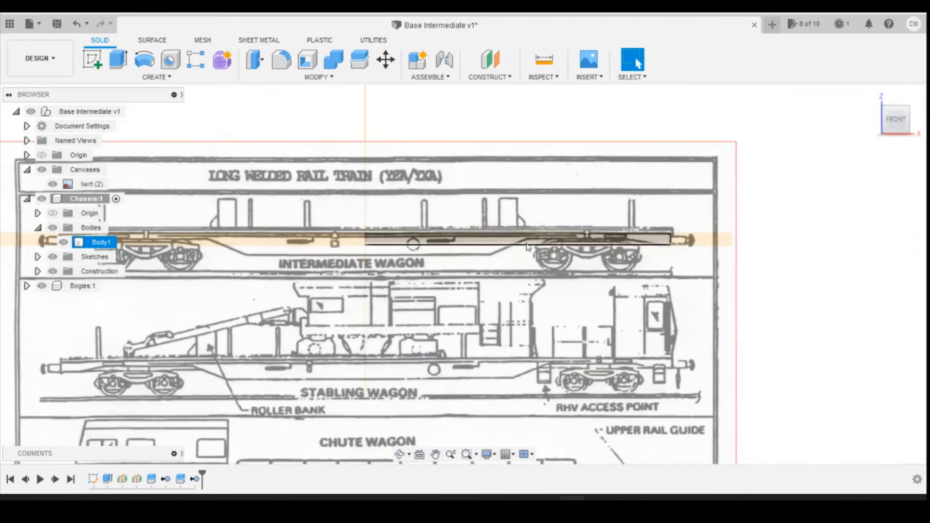
scroll(390, 271, up, 4)
click(93, 60)
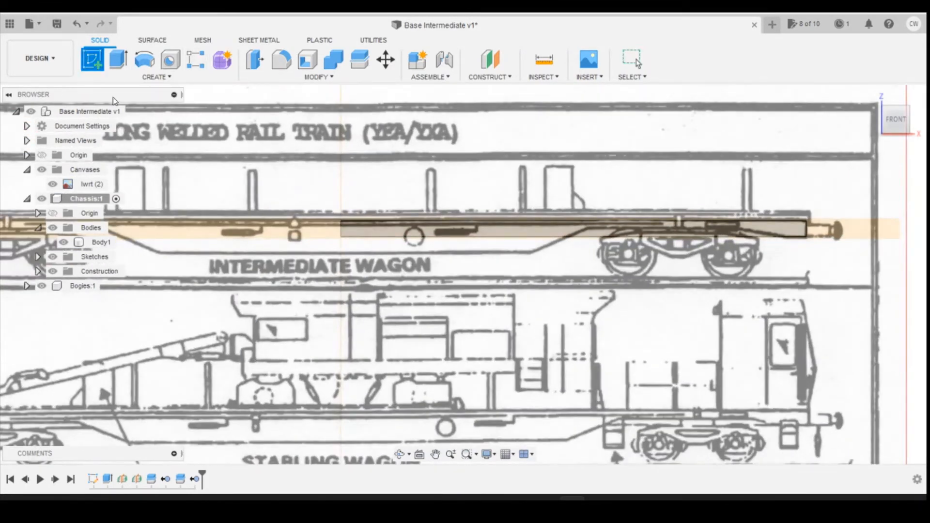
scroll(484, 230, up, 2)
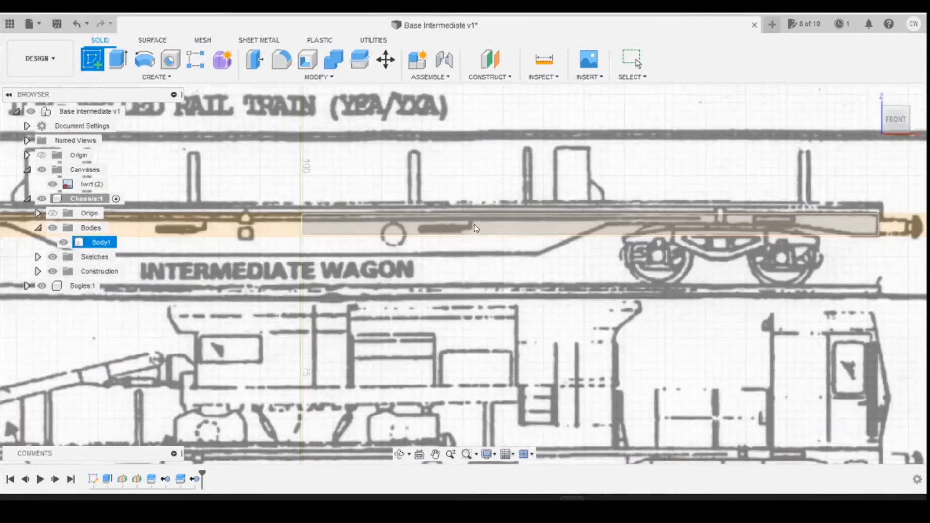
click(475, 228)
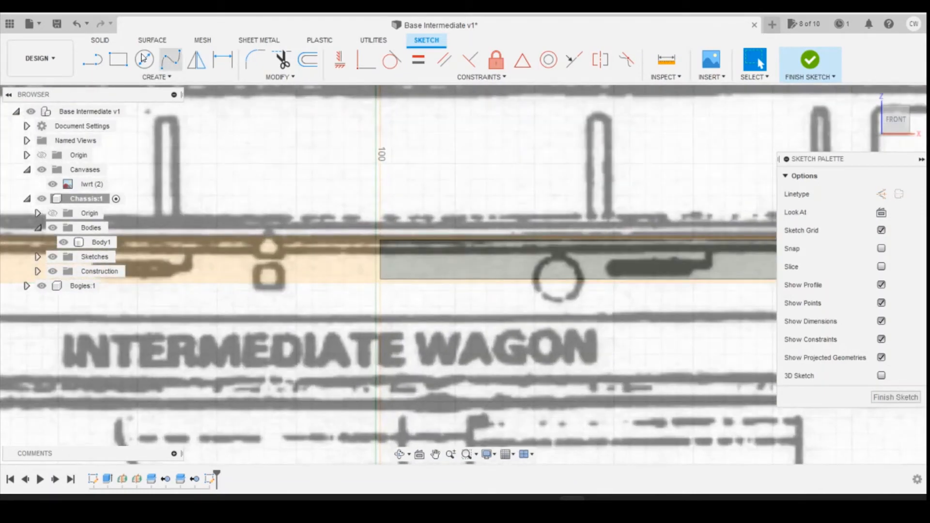
Step: Trace the underframe below the chassis with lines about 2.54 mm down, 28.83 mm along and 6.36 mm sloping up to its lower edge
click(93, 59)
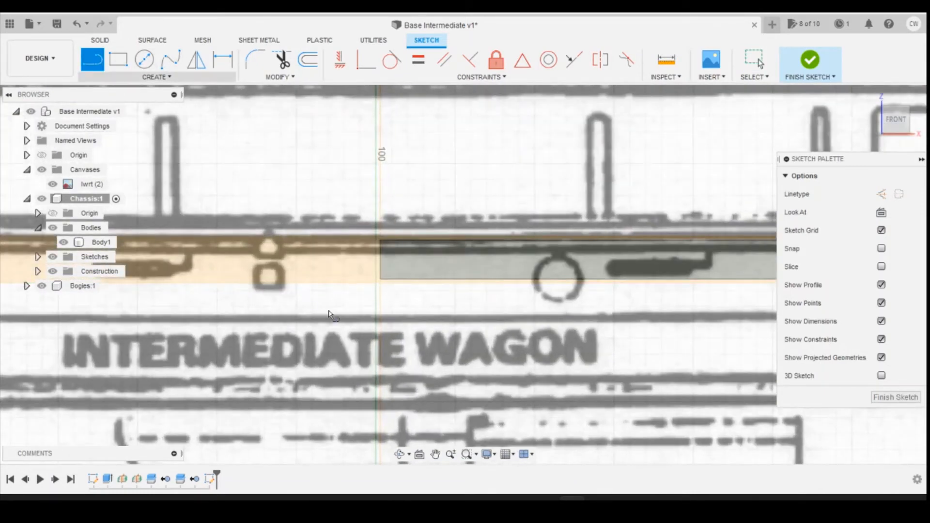
click(384, 284)
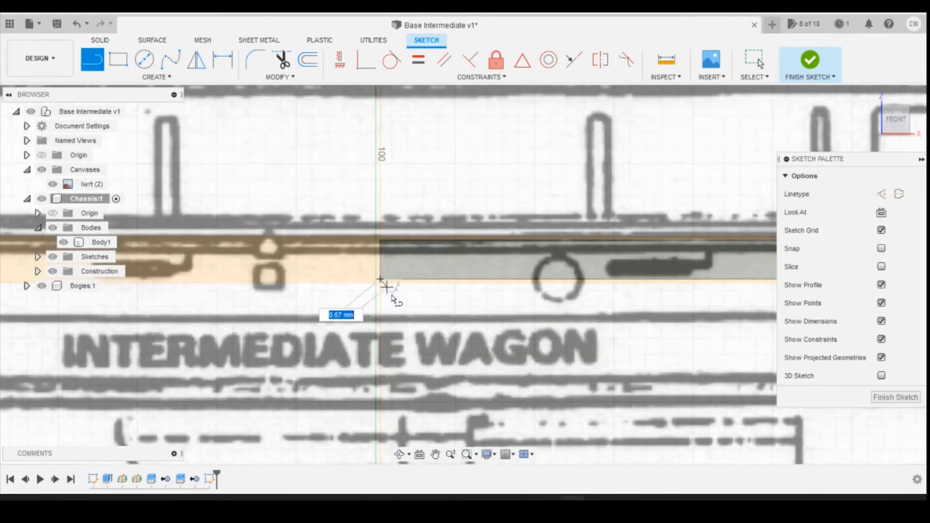
click(382, 320)
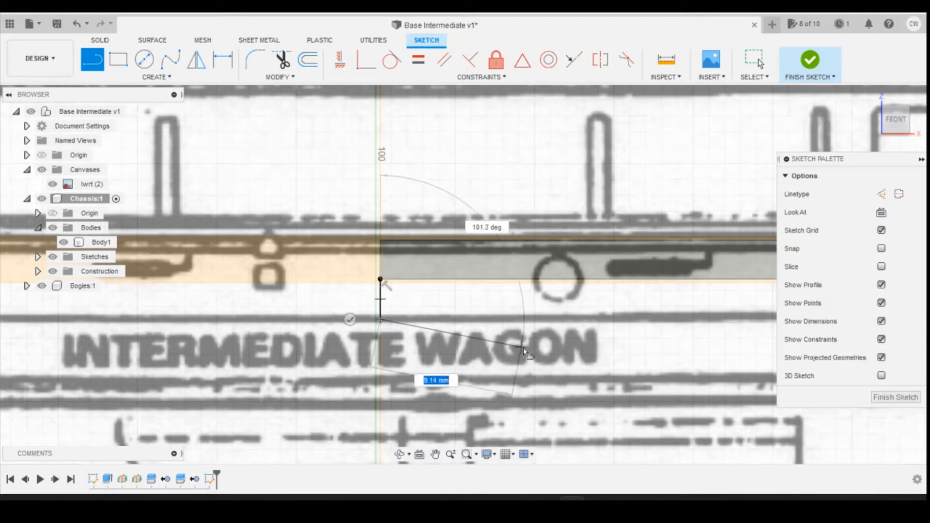
scroll(110, 309, down, 3)
scroll(359, 340, up, 3)
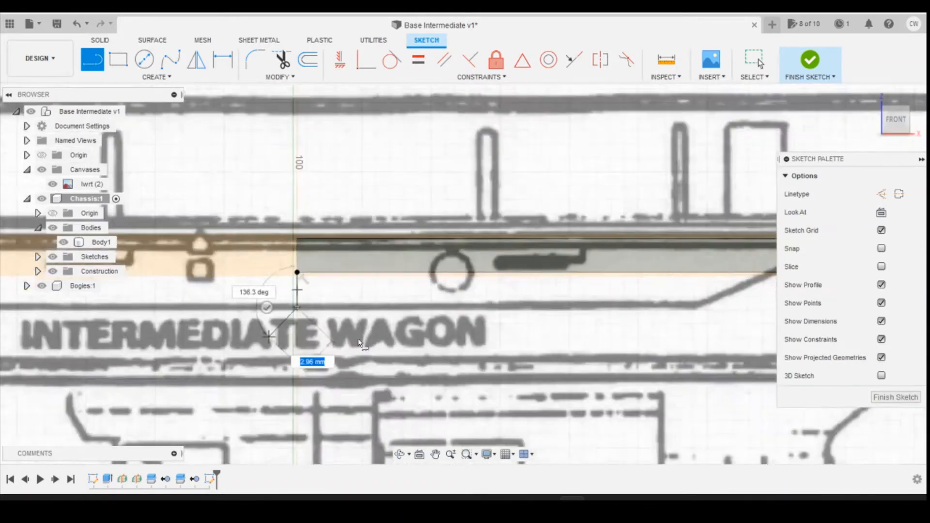
scroll(156, 271, down, 4)
scroll(489, 288, up, 4)
scroll(492, 289, up, 2)
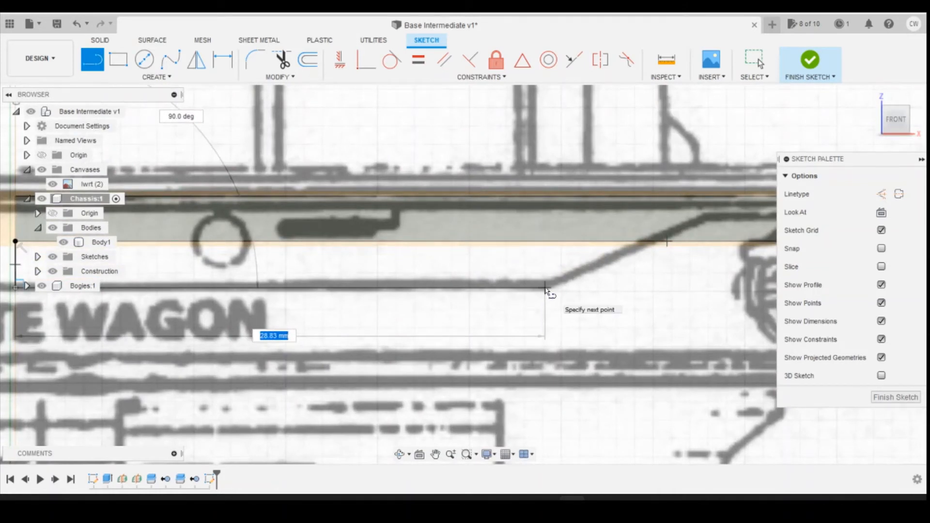
click(546, 289)
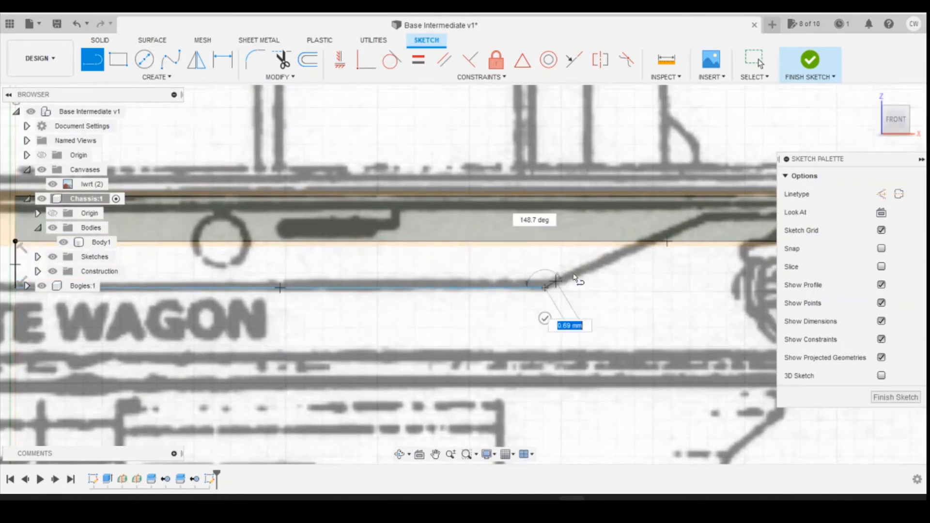
click(653, 244)
scroll(623, 308, down, 5)
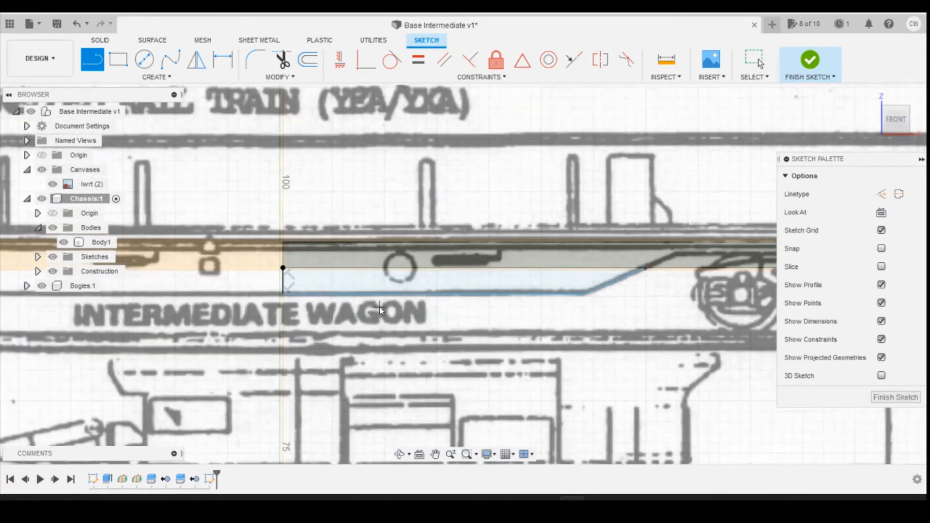
key(Escape)
Step: Dimension the underframe profile's short vertical line at 2.54 mm and its long bottom line at 28.82 mm
key(d)
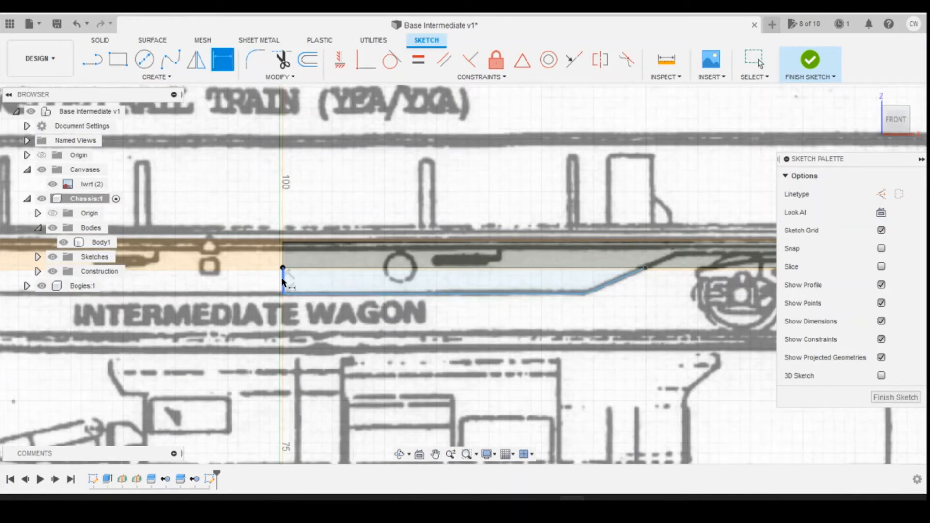
click(283, 281)
click(265, 279)
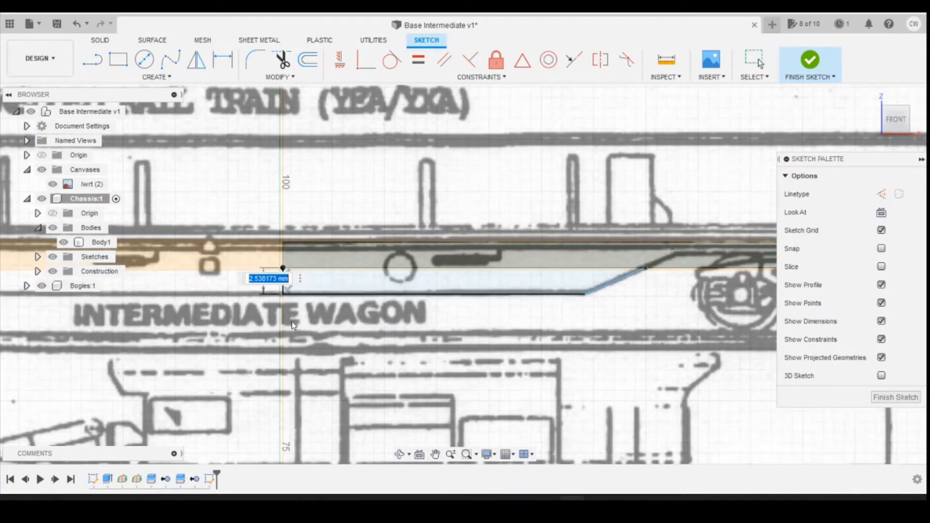
text(2.54)
key(Return)
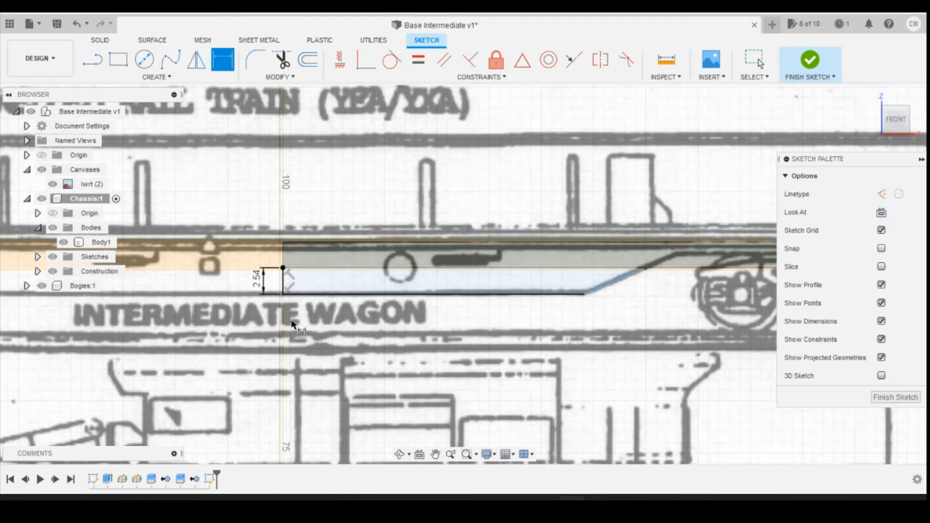
click(451, 293)
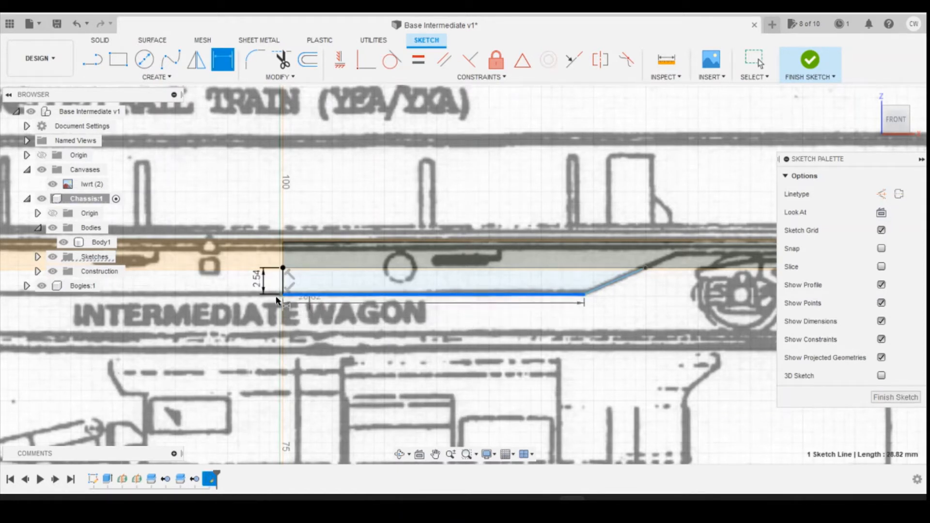
click(482, 323)
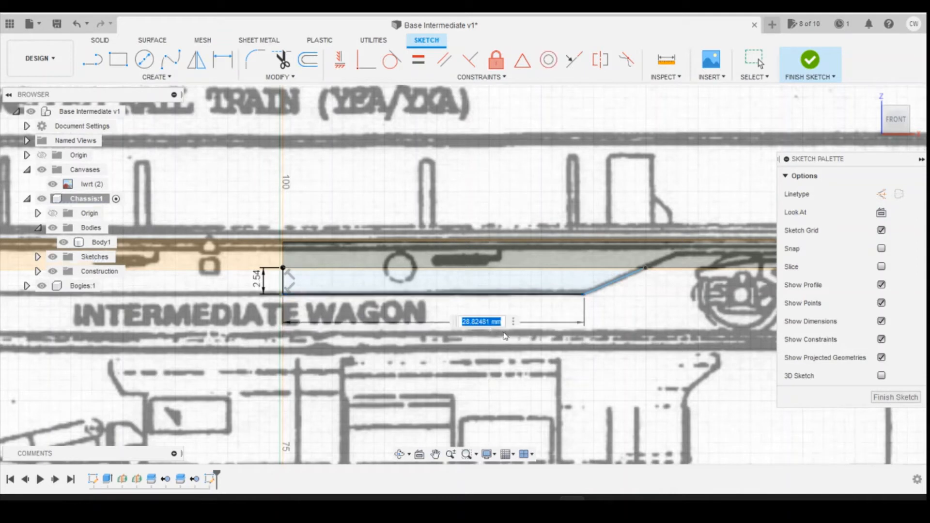
text(28.82)
key(Return)
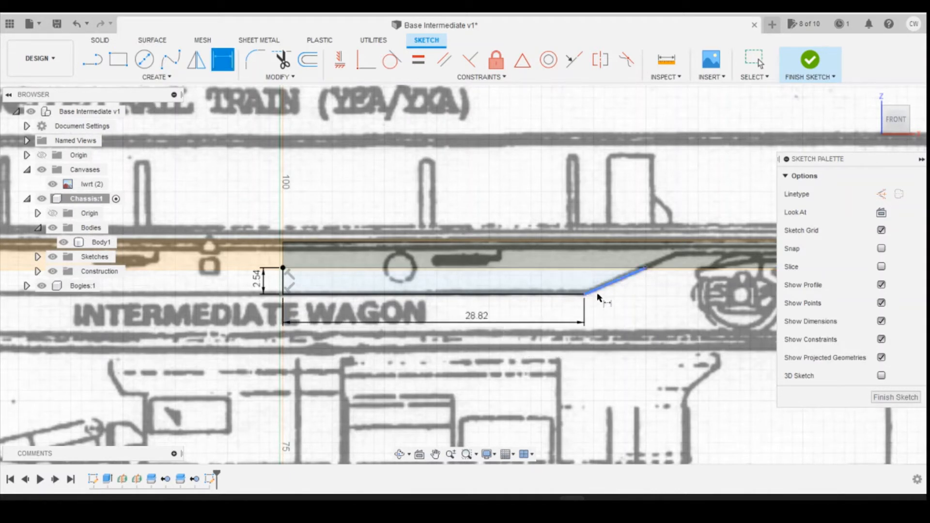
Step: Dimension the underframe profile's sloping line at 6.37 mm along its length
click(613, 286)
click(652, 307)
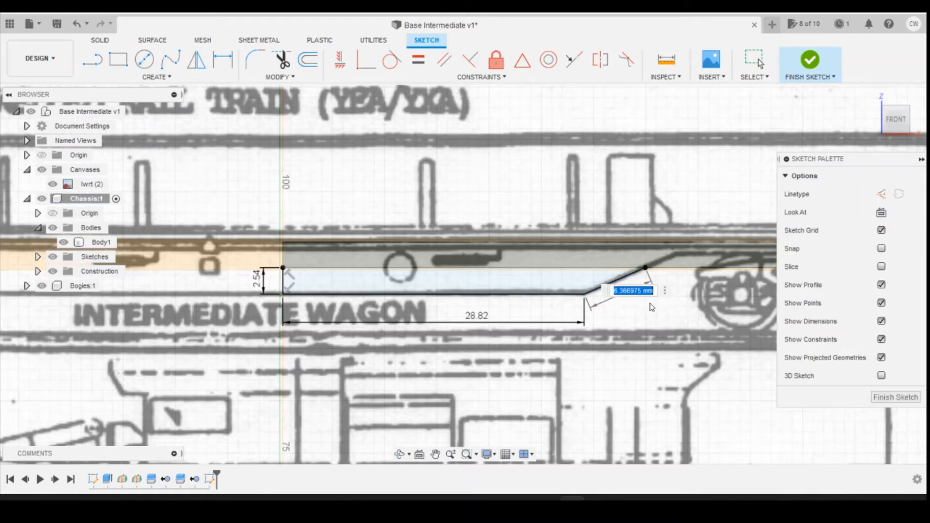
text(6.37)
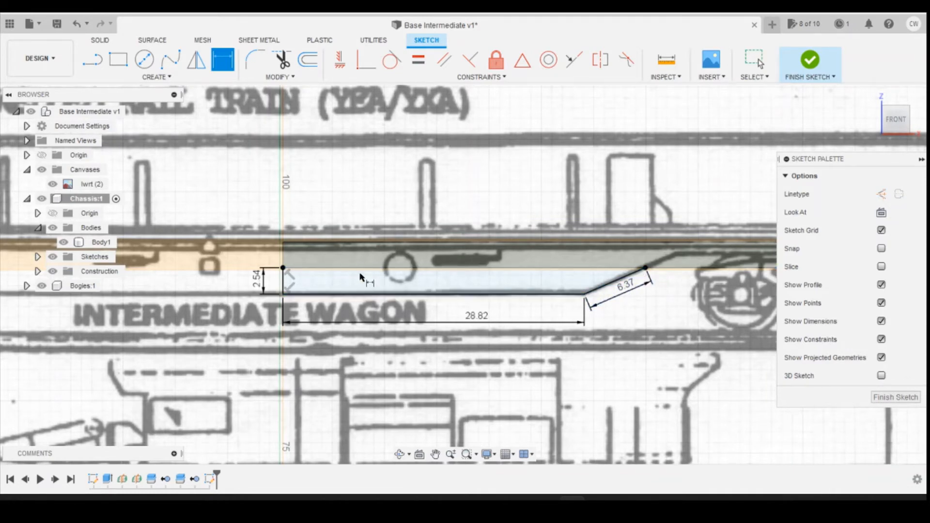
scroll(442, 286, down, 2)
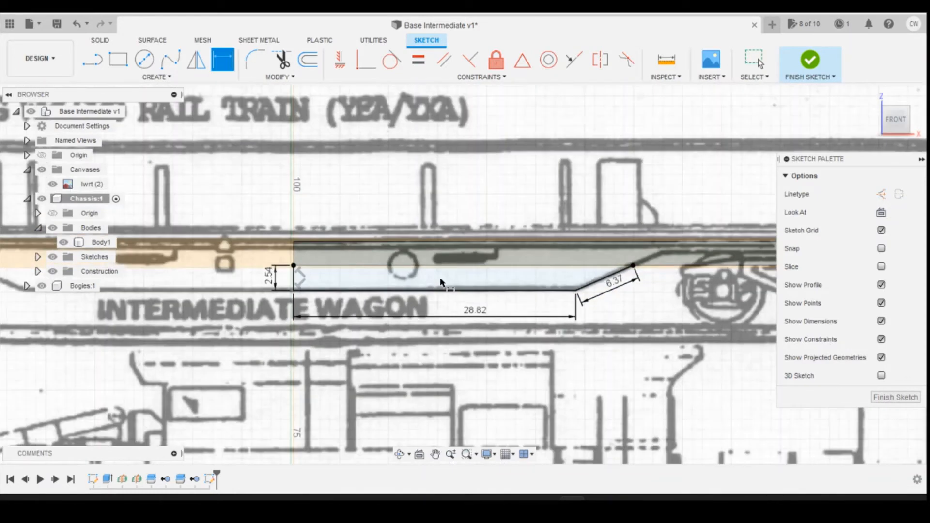
key(Escape)
Step: Extrude the underframe profile -7.94 mm across the quarter chassis's width, joining it to the body
click(495, 284)
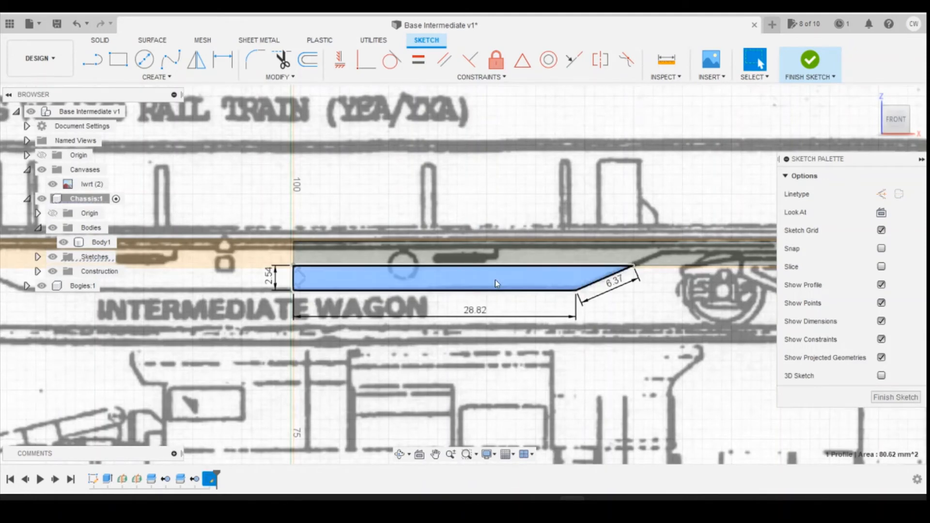
right_click(495, 283)
click(496, 335)
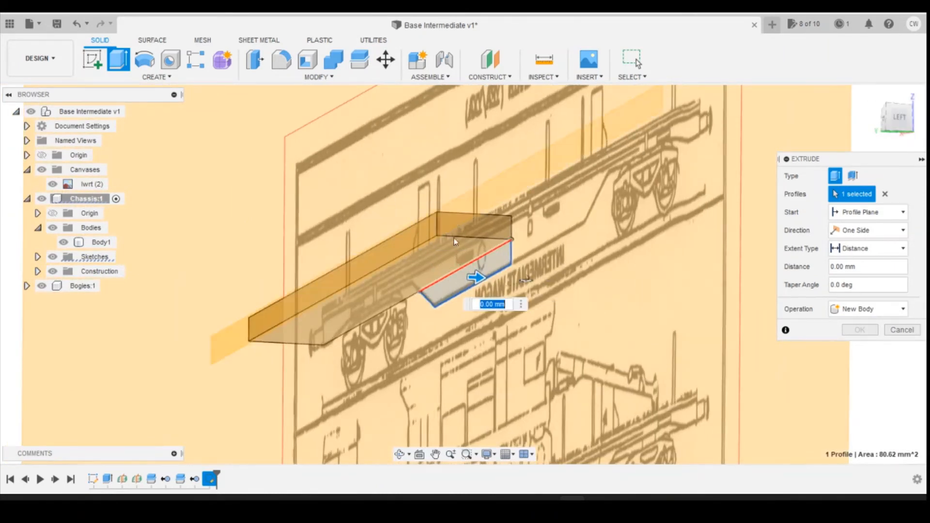
drag(476, 278, 454, 241)
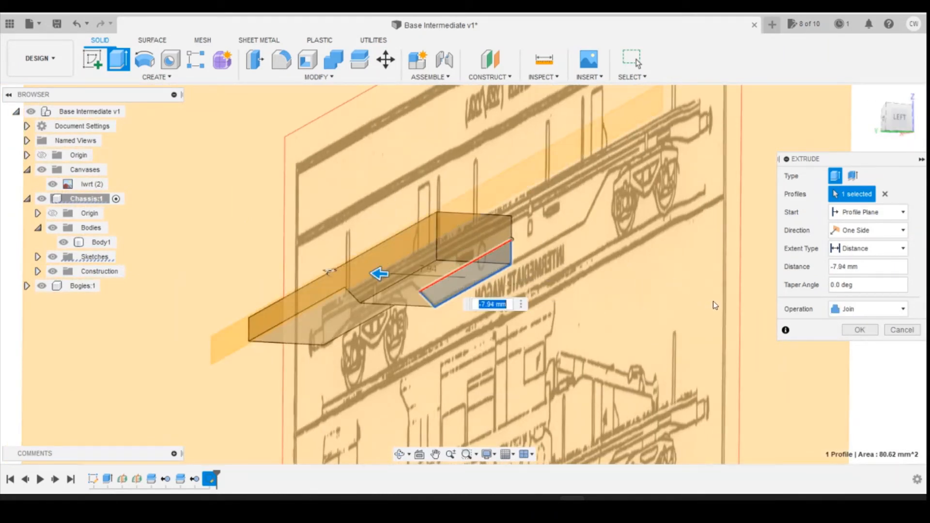
click(865, 330)
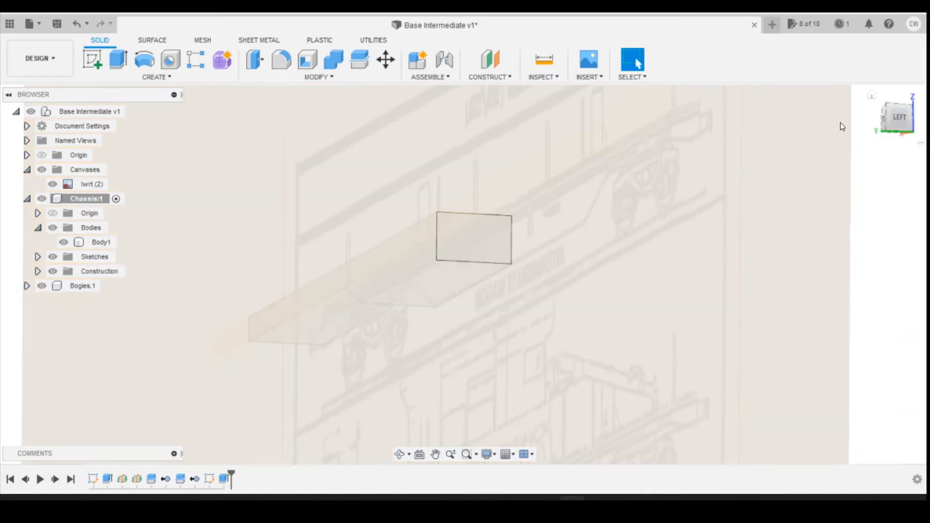
Step: Hide the lwrt canvas and the chassis construction planes to leave only the extended quarter body in view
click(901, 120)
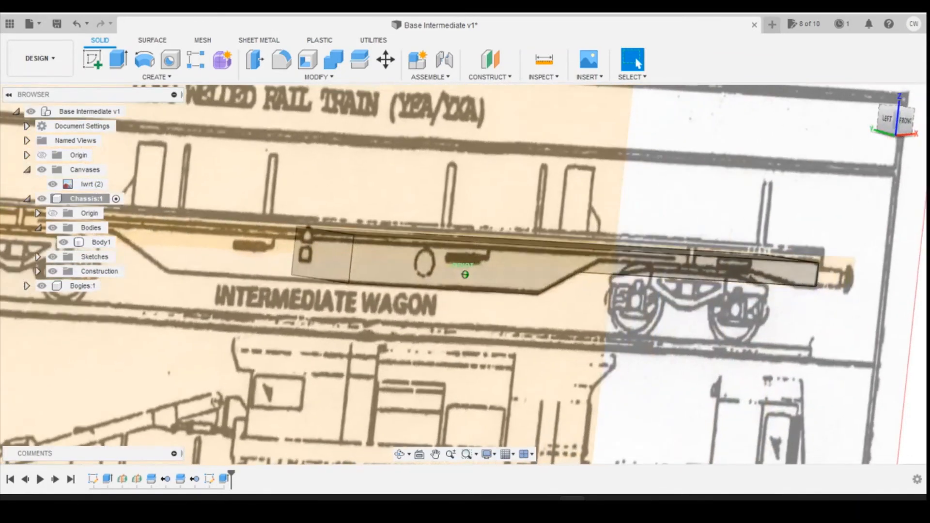
click(53, 184)
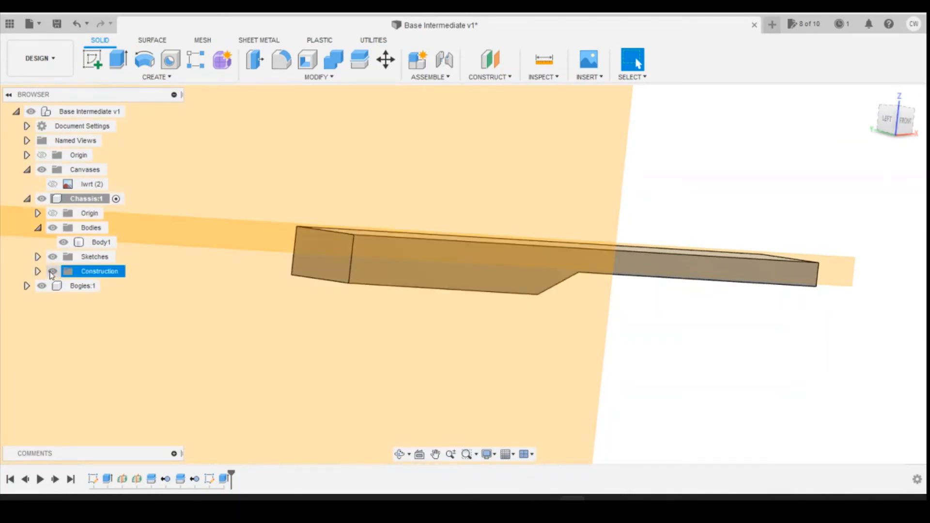
click(53, 271)
mouse_move(904, 114)
mouse_down()
mouse_move(916, 99)
mouse_move(891, 110)
mouse_up()
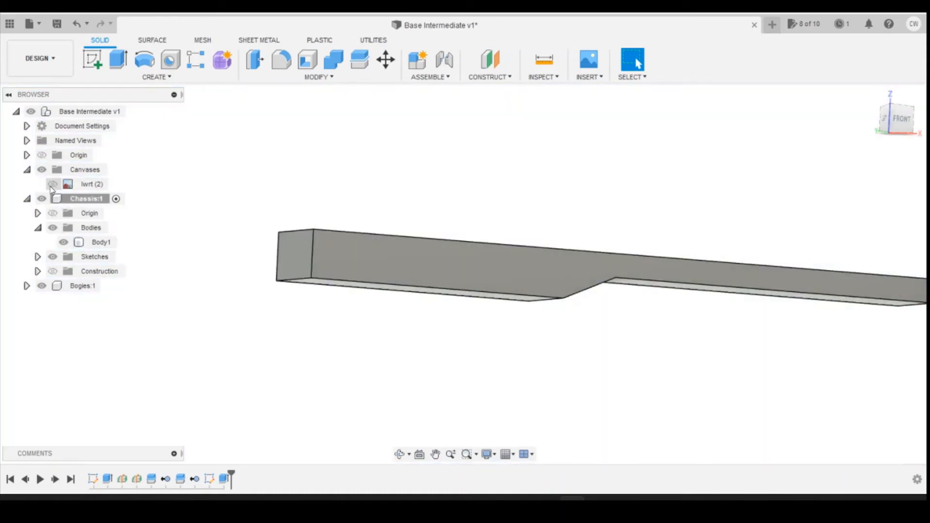
Step: Show the lwrt canvas again and create a sketch on the front side face of the chassis body
click(52, 184)
click(908, 121)
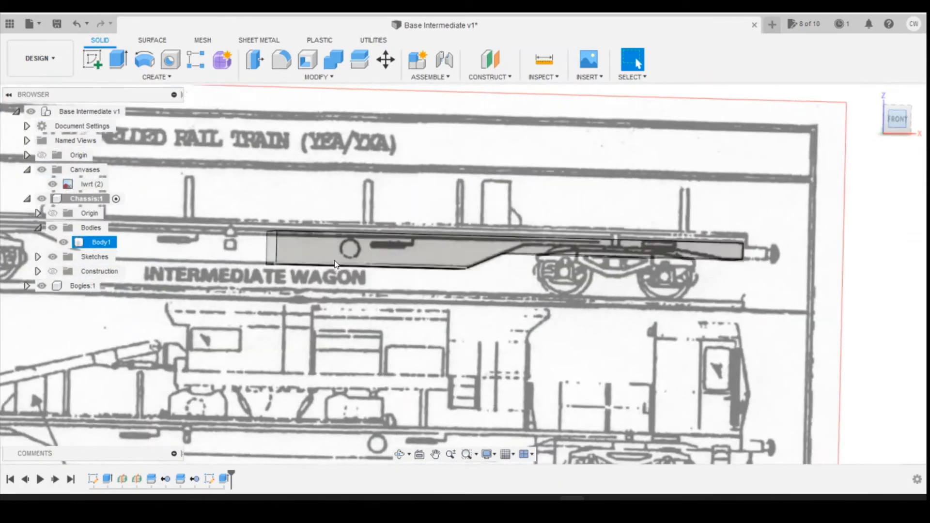
click(567, 240)
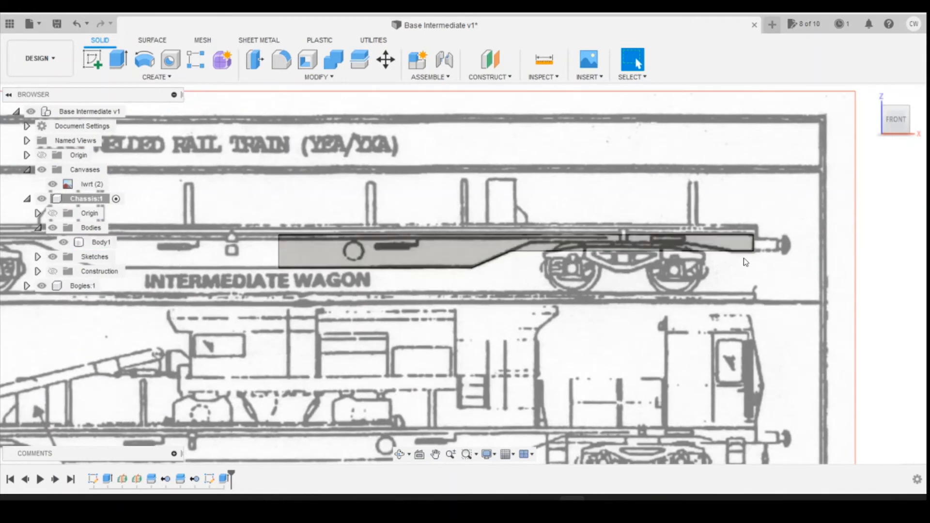
scroll(663, 252, up, 3)
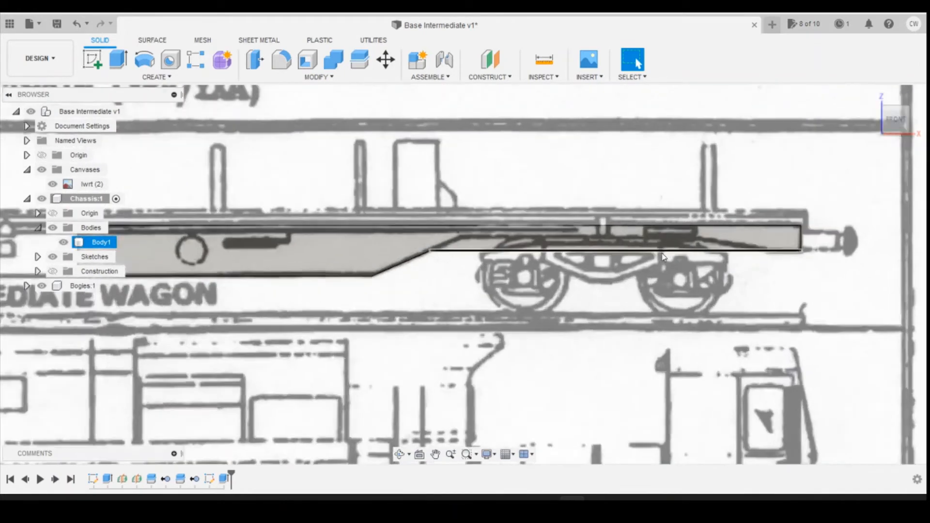
click(93, 59)
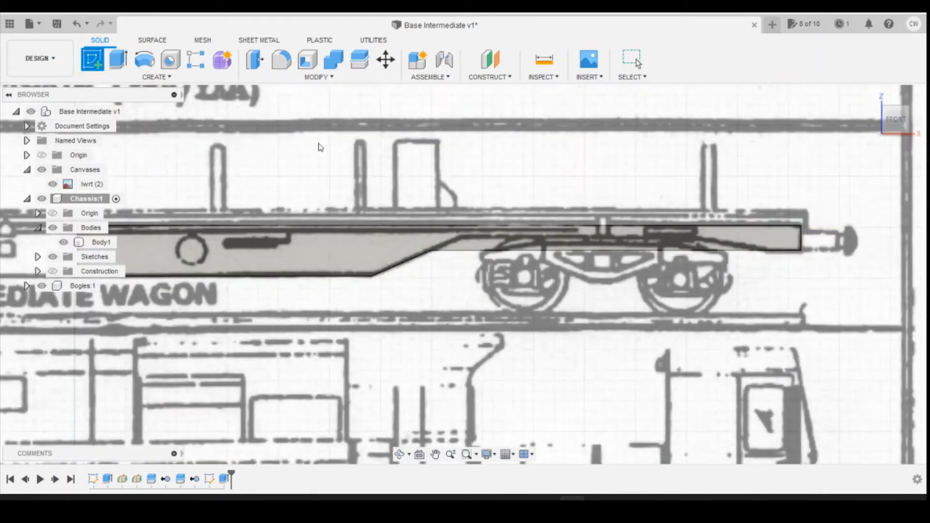
click(559, 239)
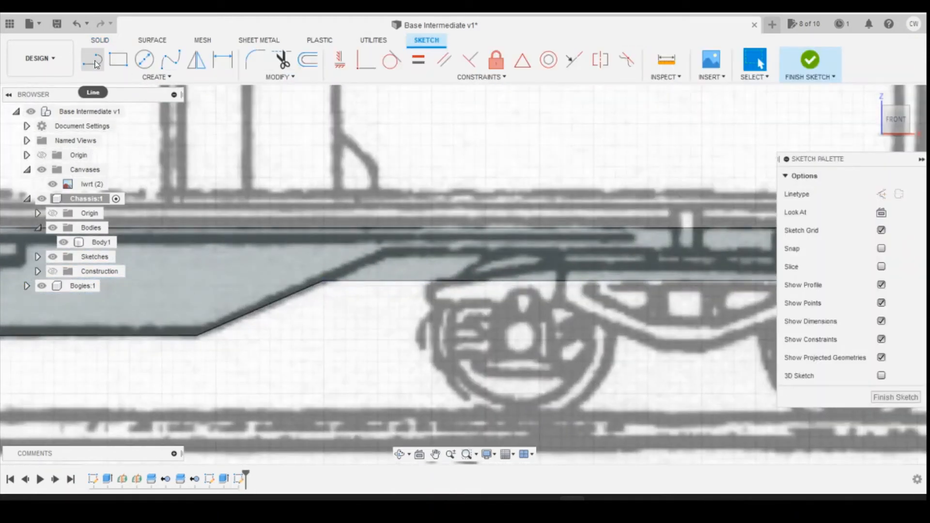
Step: Trace the recess above the bogie: continue the underframe slope upward, run about 22.92 mm horizontally, and slope down to the chassis's lower edge
click(93, 60)
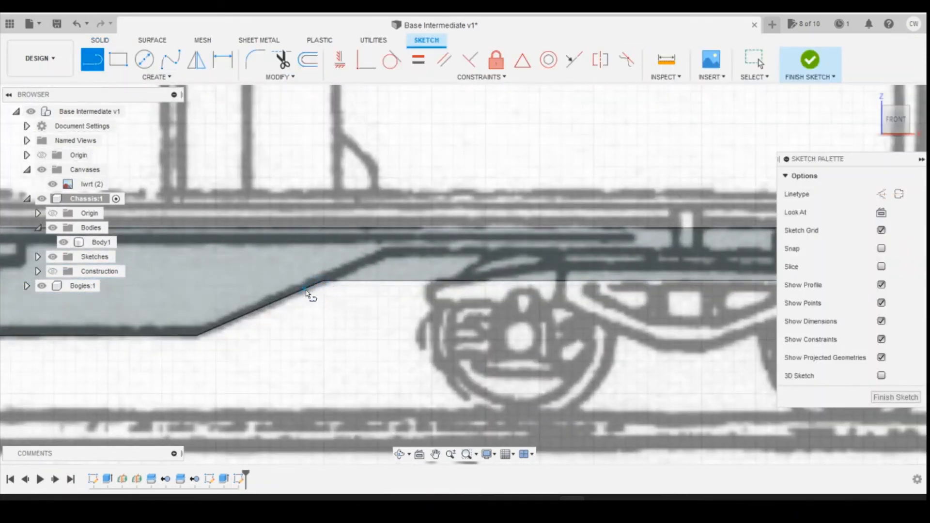
click(322, 282)
click(389, 252)
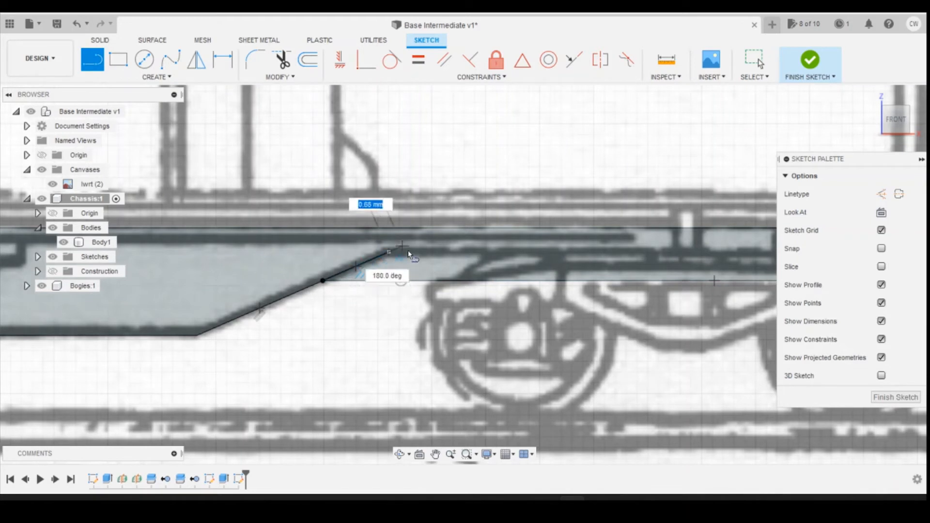
key(Escape)
click(389, 252)
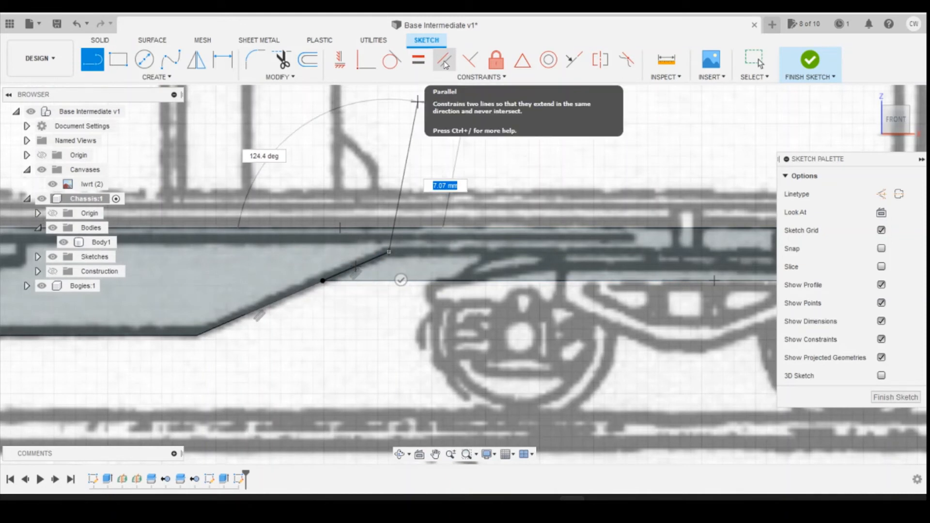
scroll(334, 254, down, 3)
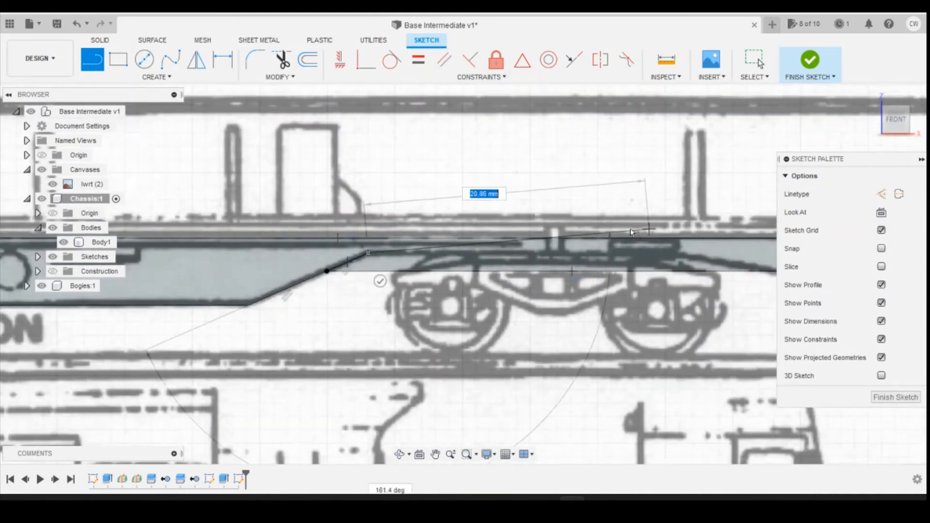
scroll(632, 232, up, 2)
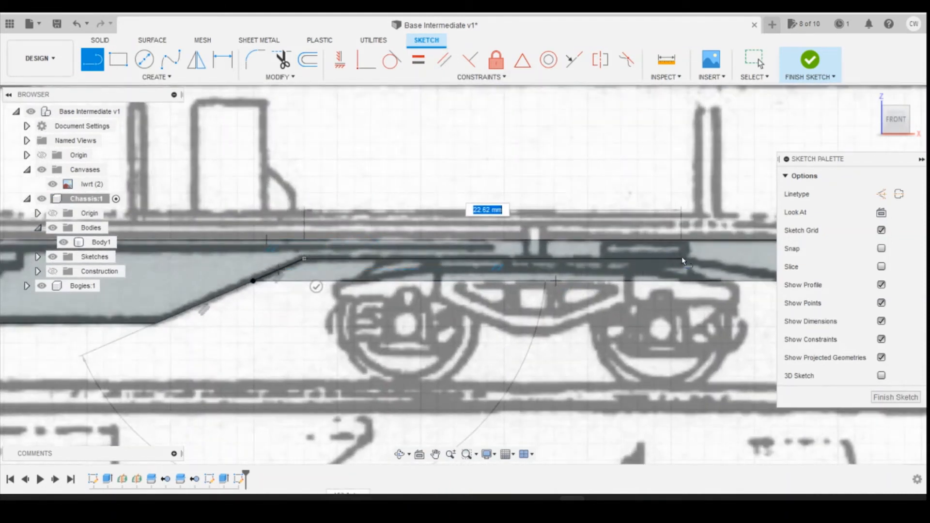
scroll(624, 261, down, 3)
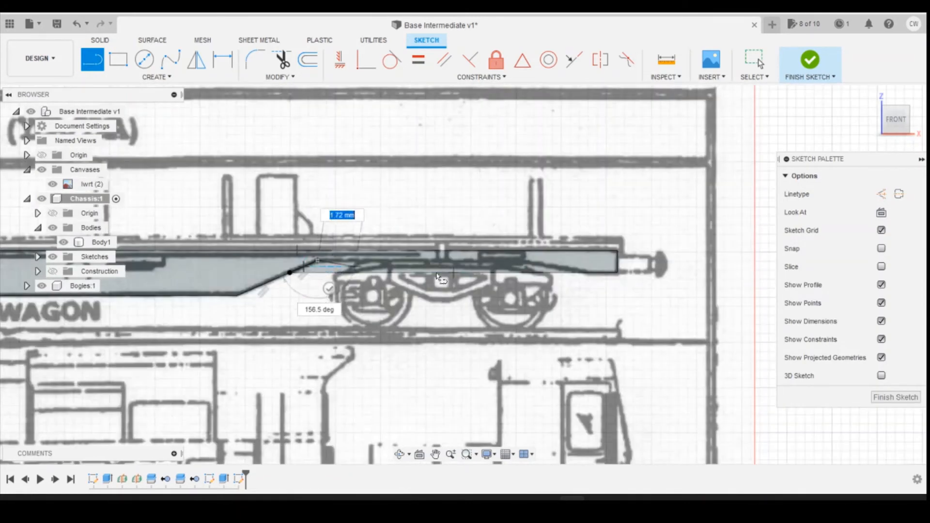
scroll(615, 263, up, 2)
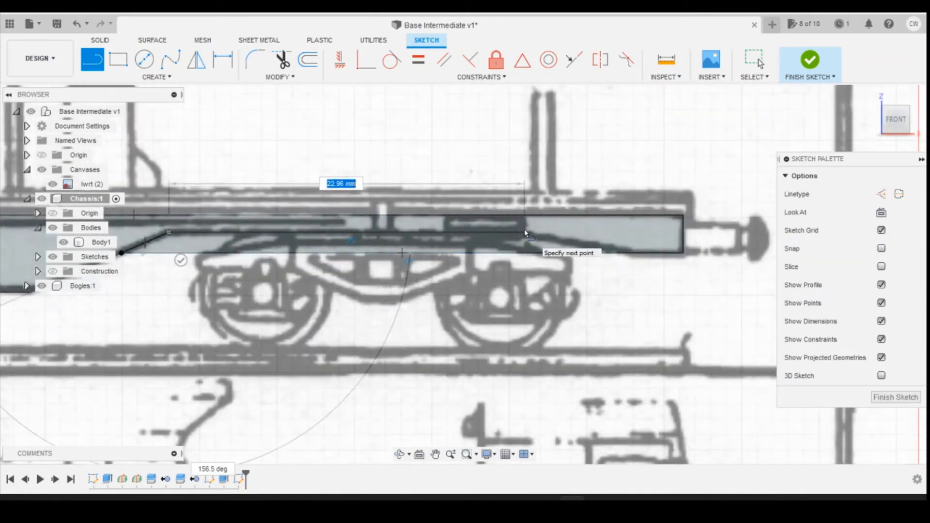
click(525, 230)
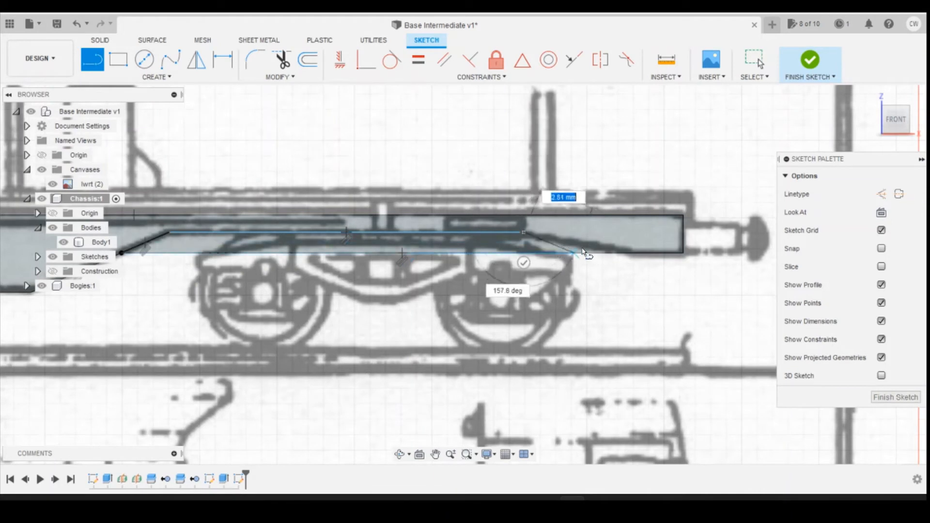
click(639, 252)
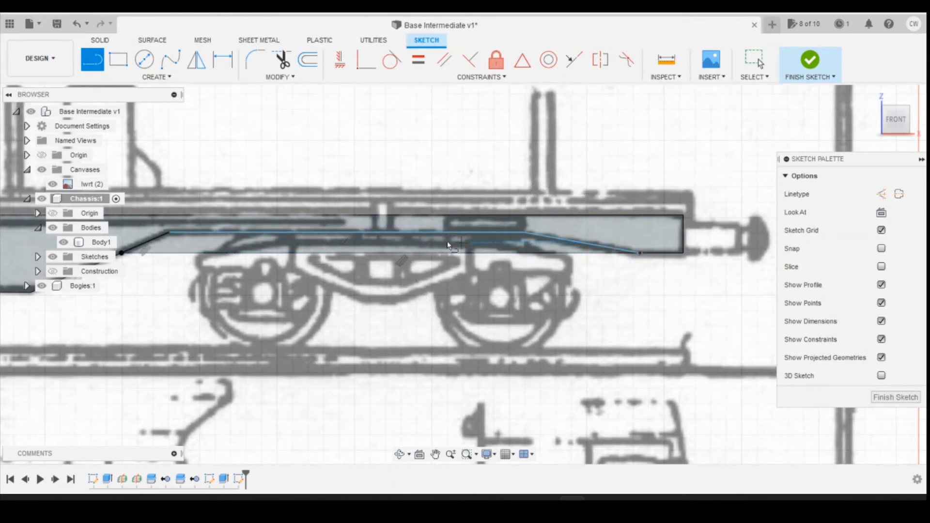
Step: Dimension the horizontal line above the bogie at 22.92 mm
key(d)
click(369, 233)
click(364, 138)
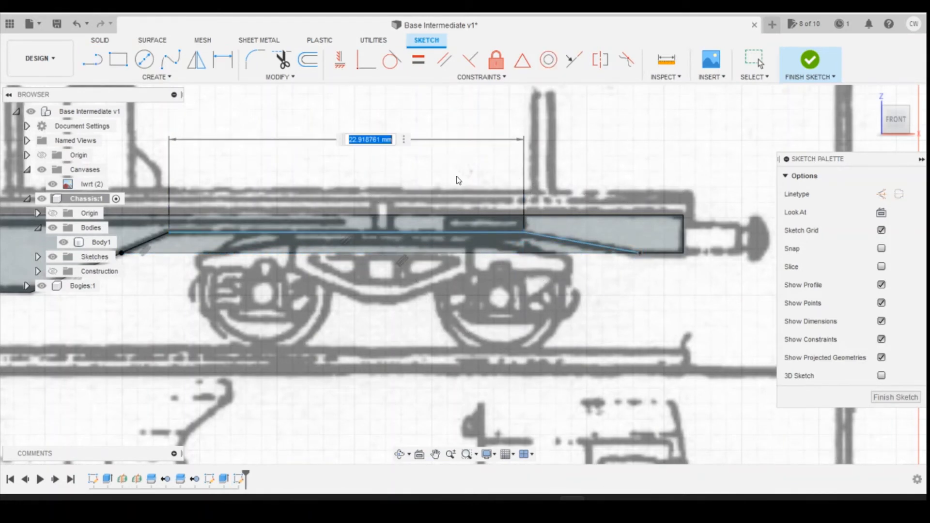
text(22.92)
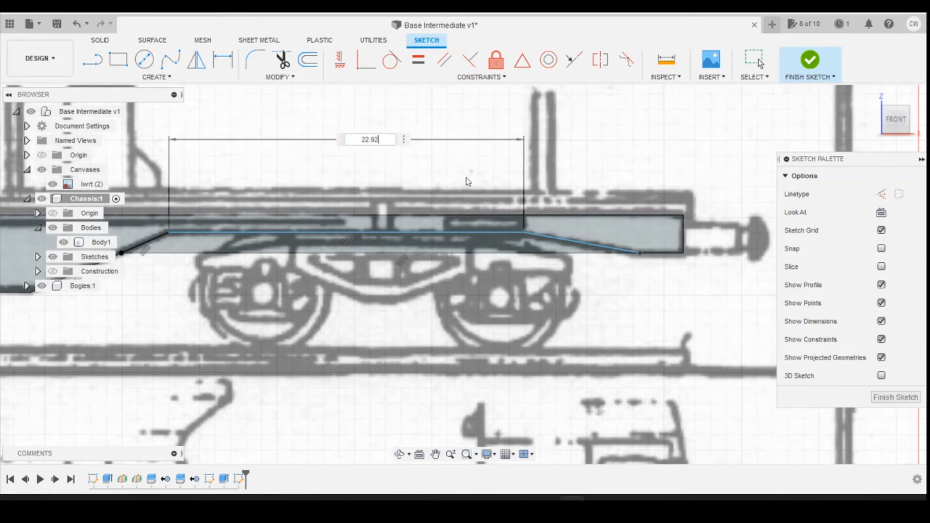
key(Return)
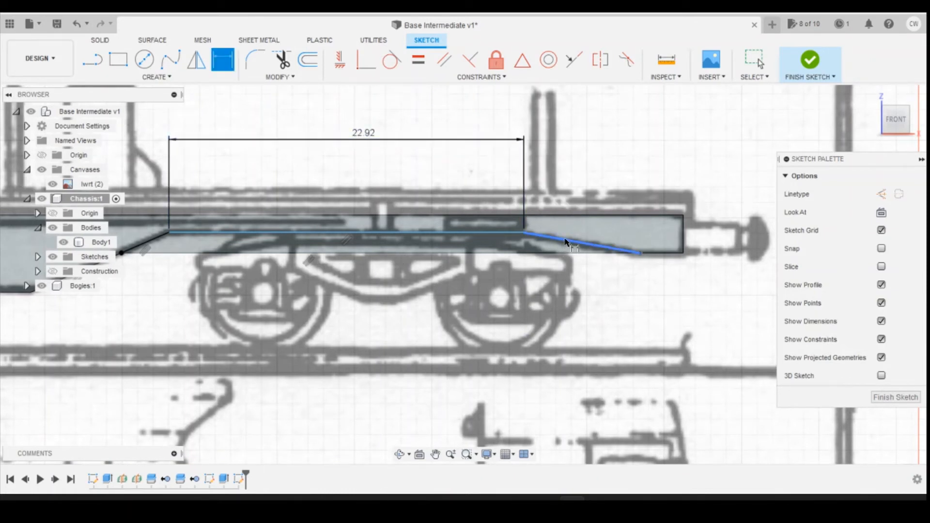
Step: Dimension the horizontal extent of the recess's downward-sloping end line at 7.51 mm
click(565, 241)
click(615, 140)
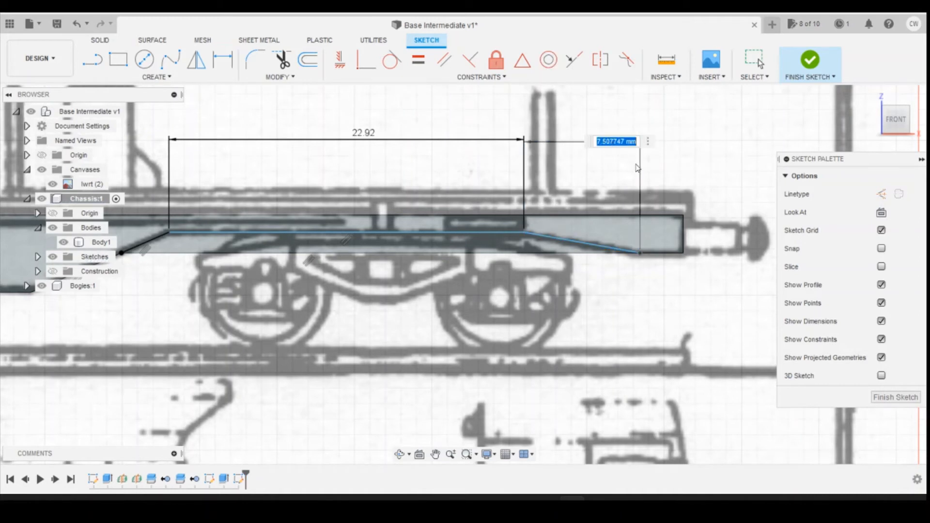
text(7.51)
key(Return)
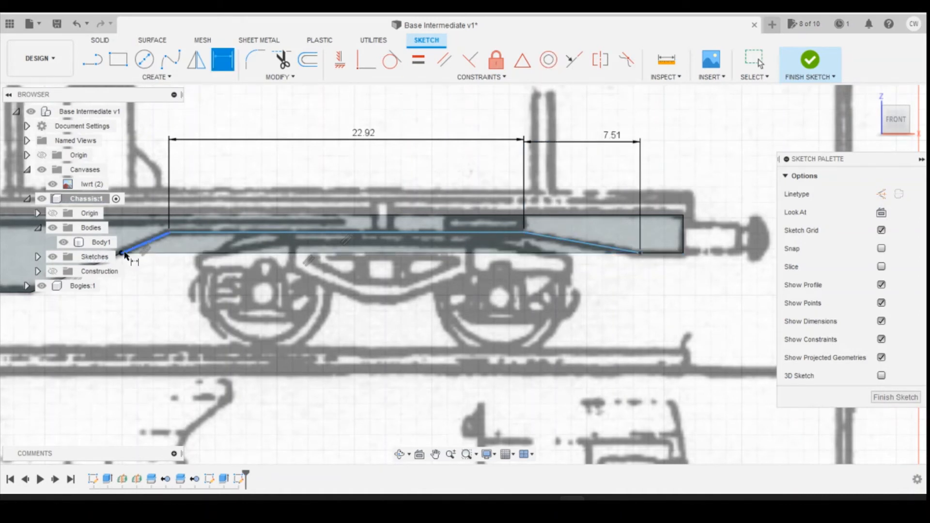
Step: Dimension the horizontal extent of the recess's sloping line on the underframe side at 3.07 mm
click(152, 240)
click(127, 185)
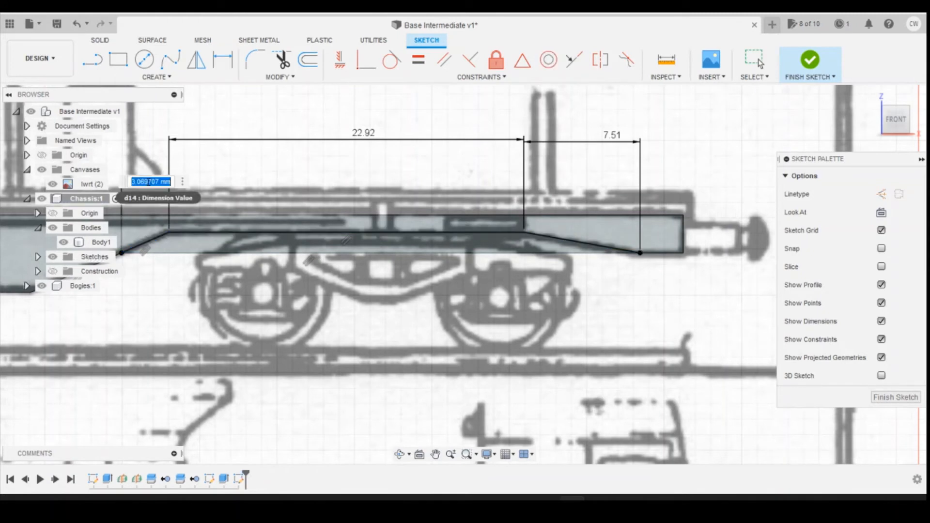
text(3.0)
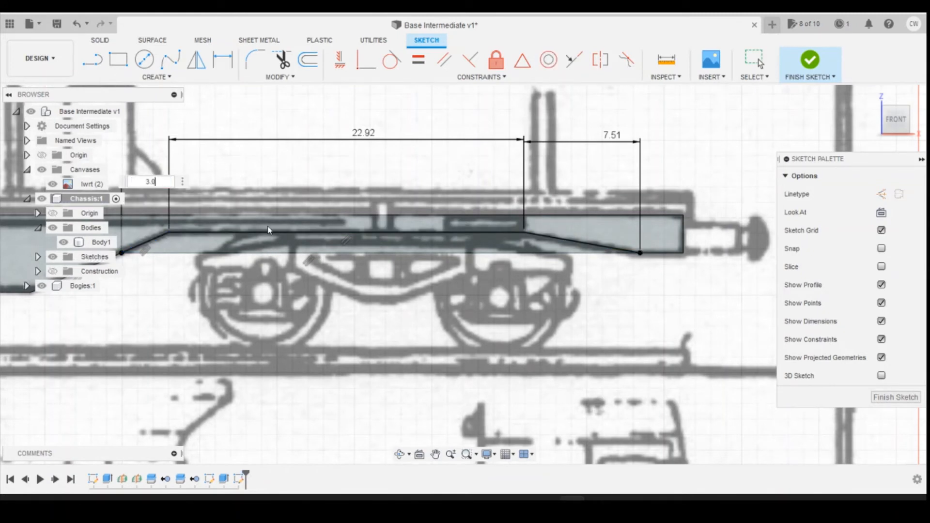
text(7)
key(Return)
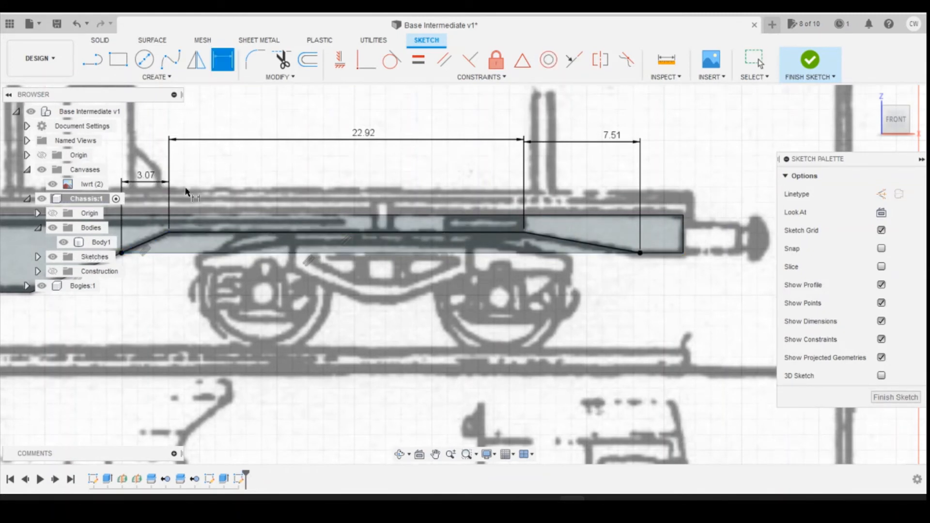
key(Escape)
Step: Extrude the recess profile above the bogie as a cut of -7.94 mm through the chassis body
click(447, 247)
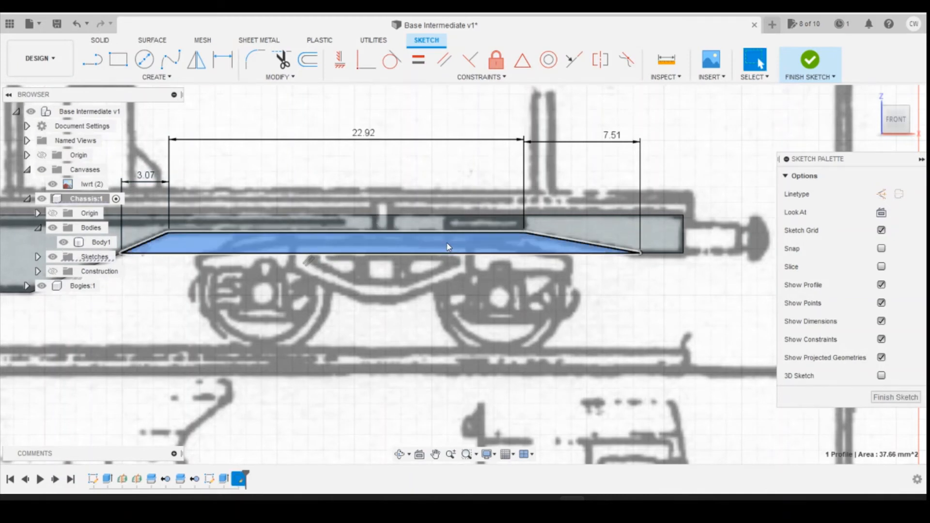
right_click(448, 247)
click(428, 295)
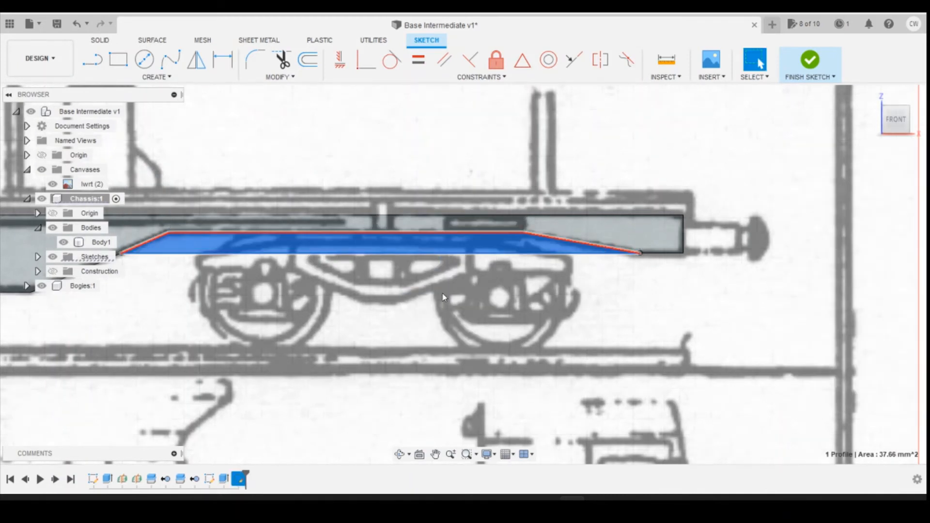
drag(890, 125, 570, 270)
drag(471, 223, 593, 208)
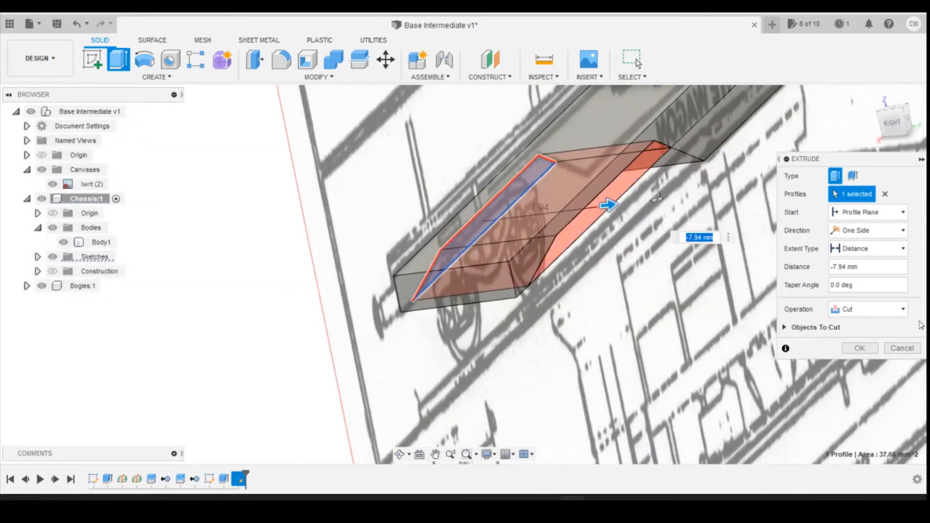
click(860, 347)
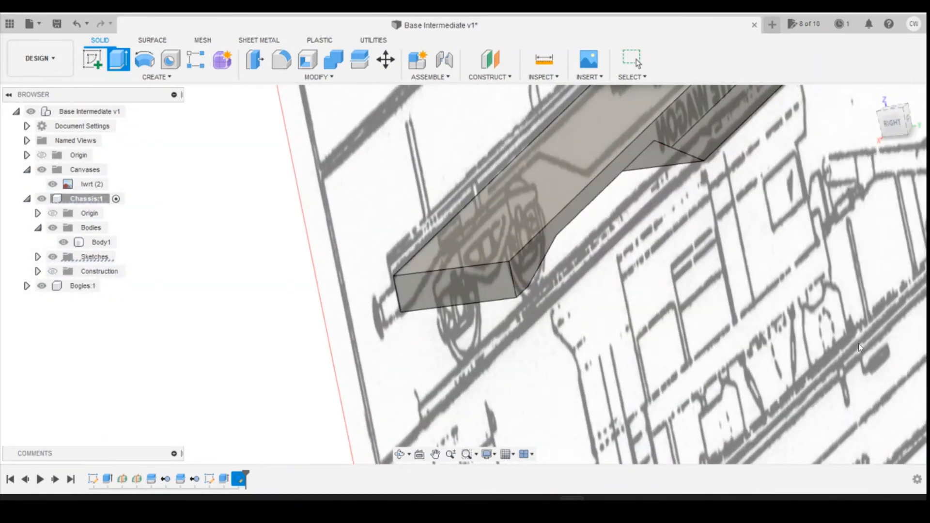
Step: Hide the lwrt canvas so that the chassis body shows on its own
drag(887, 106, 918, 122)
scroll(223, 300, down, 3)
scroll(221, 305, down, 2)
shift+middle_drag(221, 304, 298, 296)
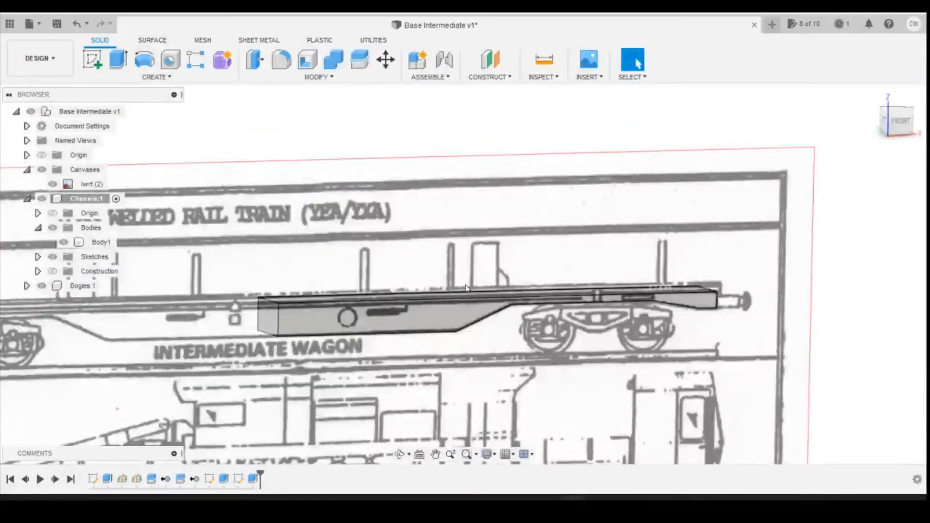
click(52, 184)
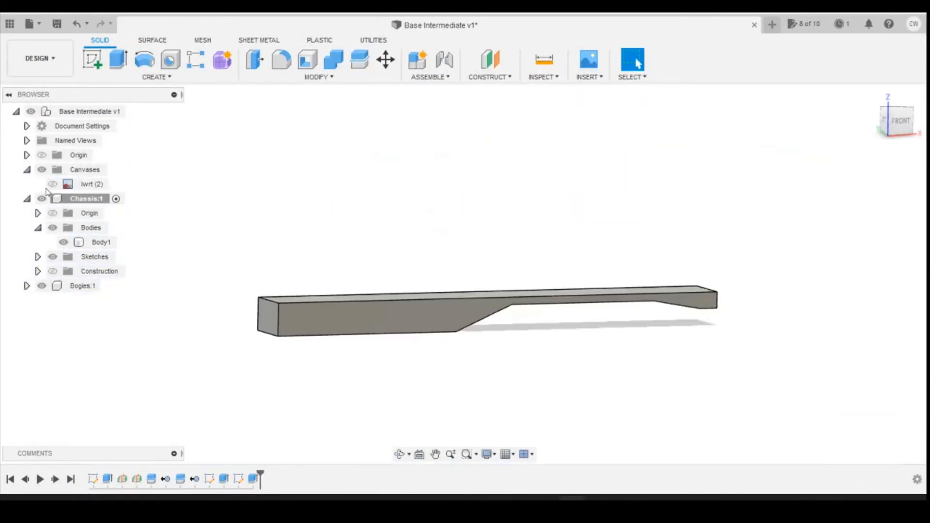
click(383, 329)
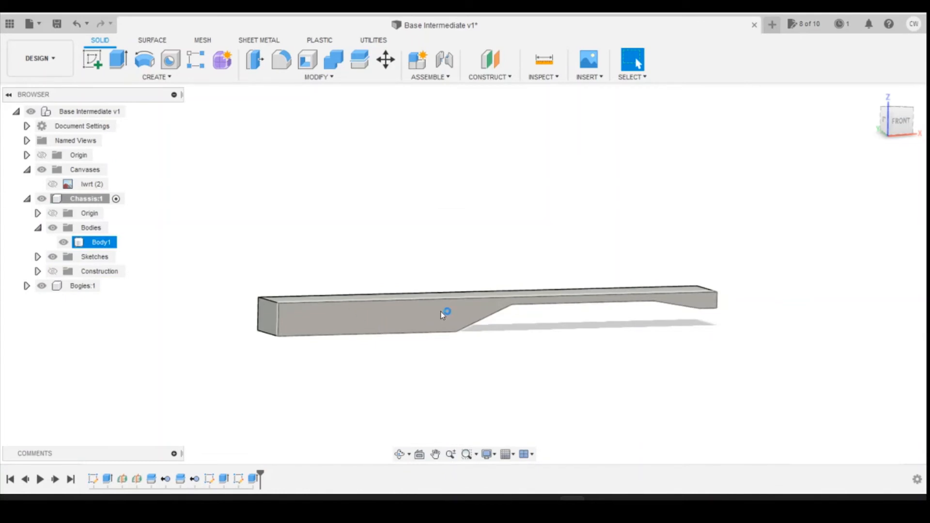
click(502, 350)
Step: Switch to the M-394 TWY 22-4-90 YEA.jpg photo, examine the wagon's side framing, and return to the model
mouse_move(545, 499)
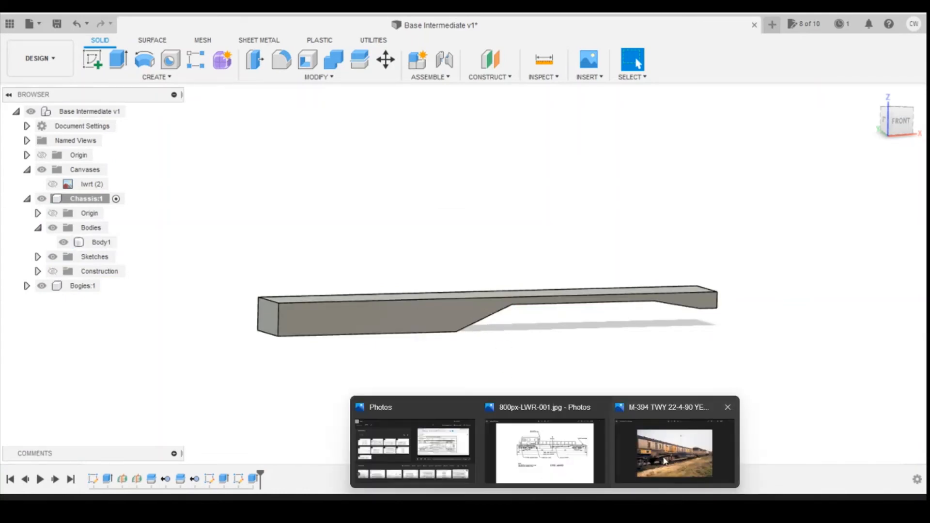
click(673, 426)
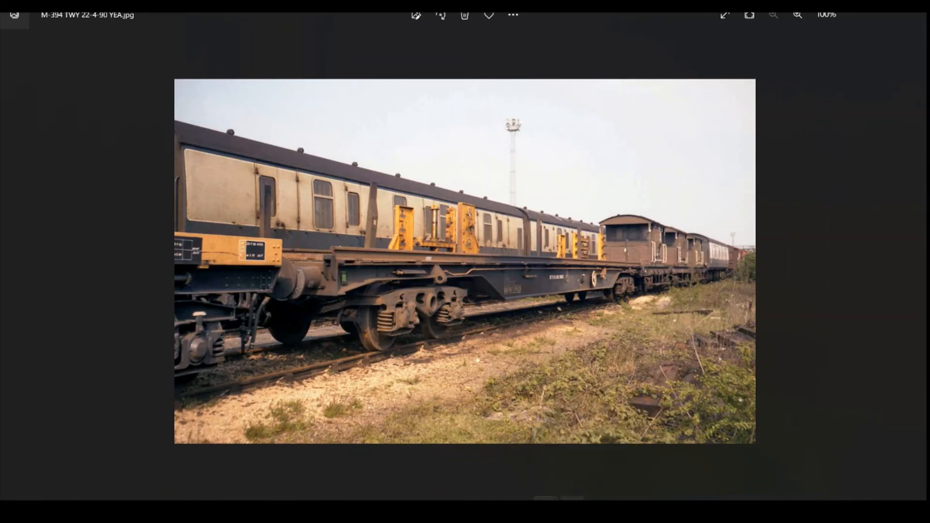
click(581, 498)
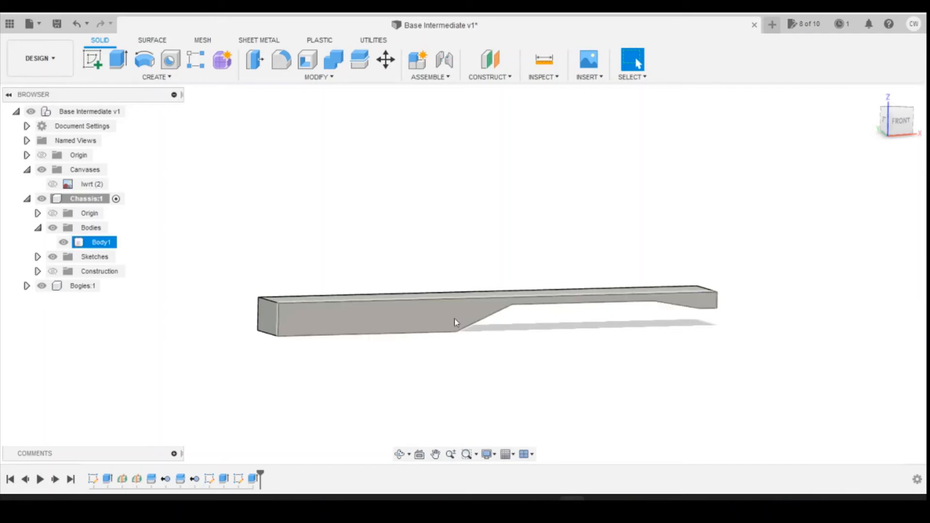
Step: Create a sketch on the front side face of the chassis body
click(900, 120)
click(92, 59)
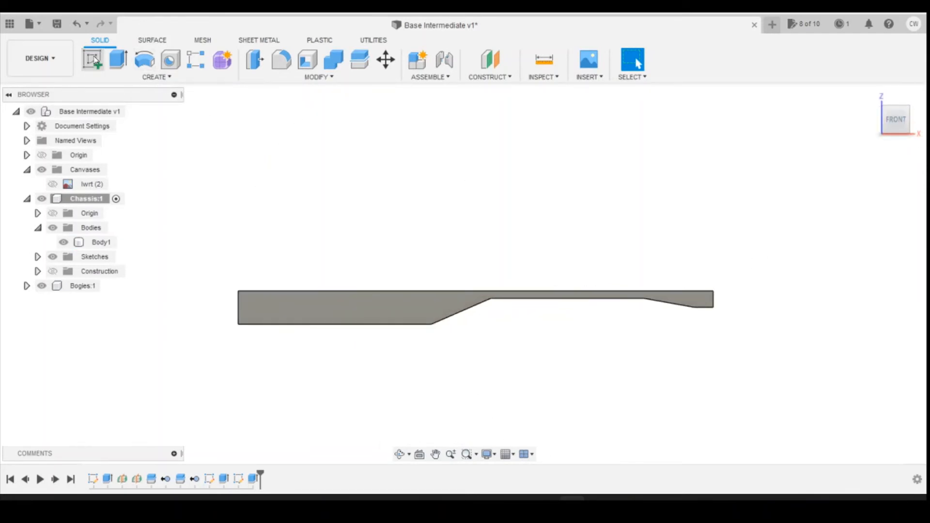
click(427, 293)
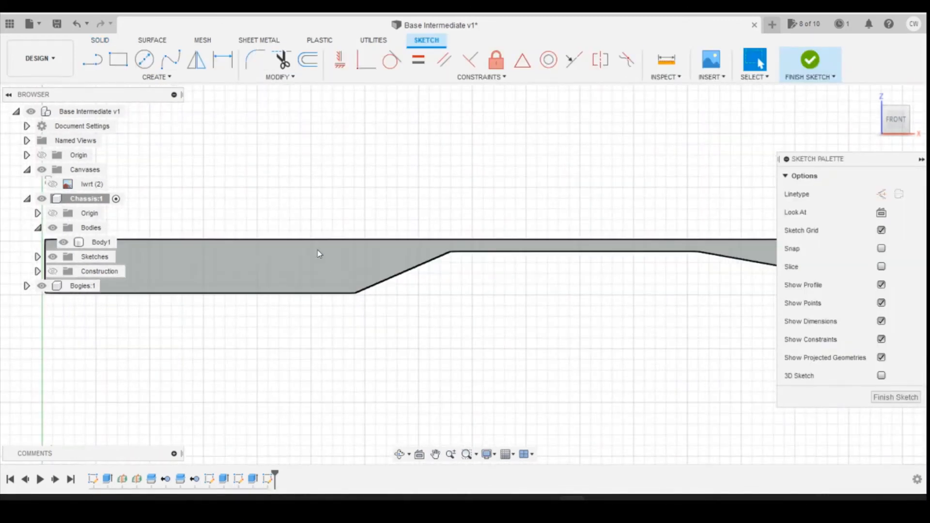
Step: Start an Offset in the side-face sketch with chain selection turned off
click(307, 59)
scroll(285, 232, down, 3)
scroll(2, 193, down, 2)
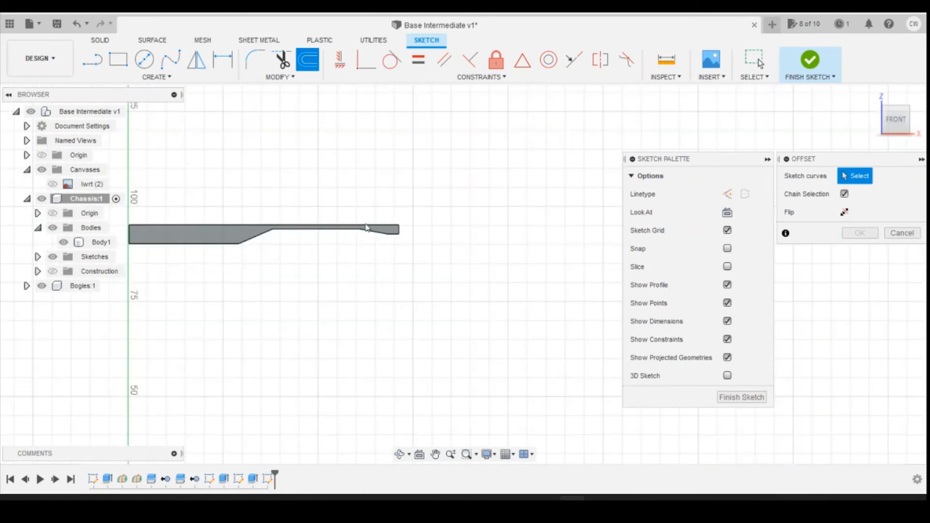
scroll(475, 227, up, 3)
scroll(361, 272, down, 4)
scroll(189, 261, up, 3)
scroll(373, 259, down, 4)
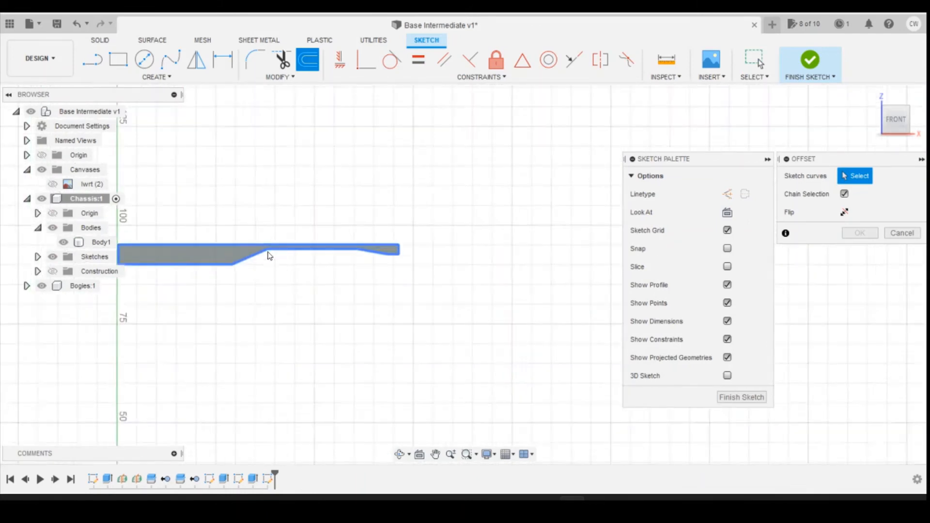
scroll(269, 255, up, 2)
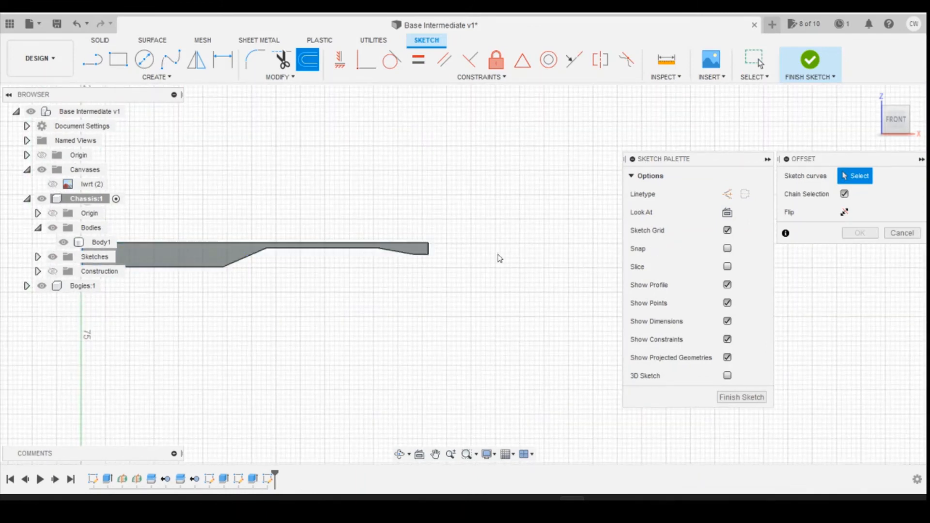
scroll(498, 257, down, 3)
scroll(290, 258, up, 4)
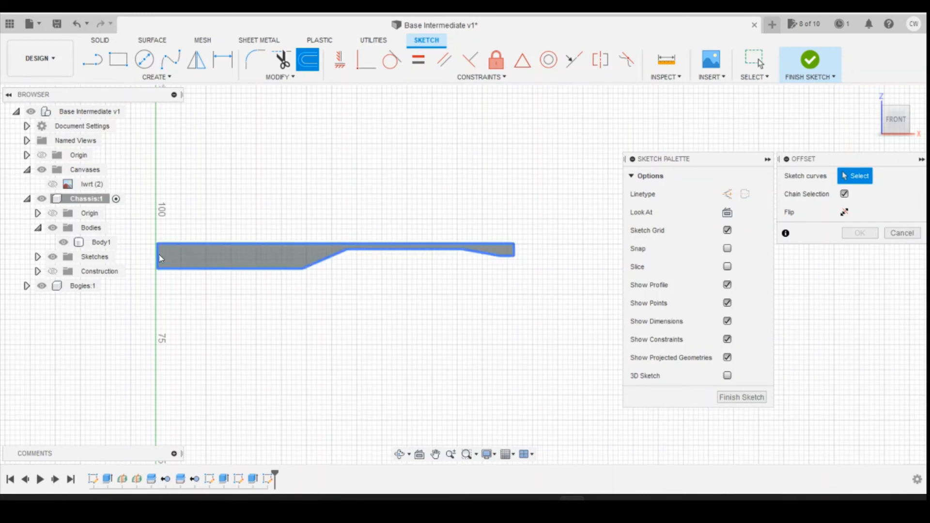
scroll(182, 259, up, 2)
scroll(191, 251, up, 2)
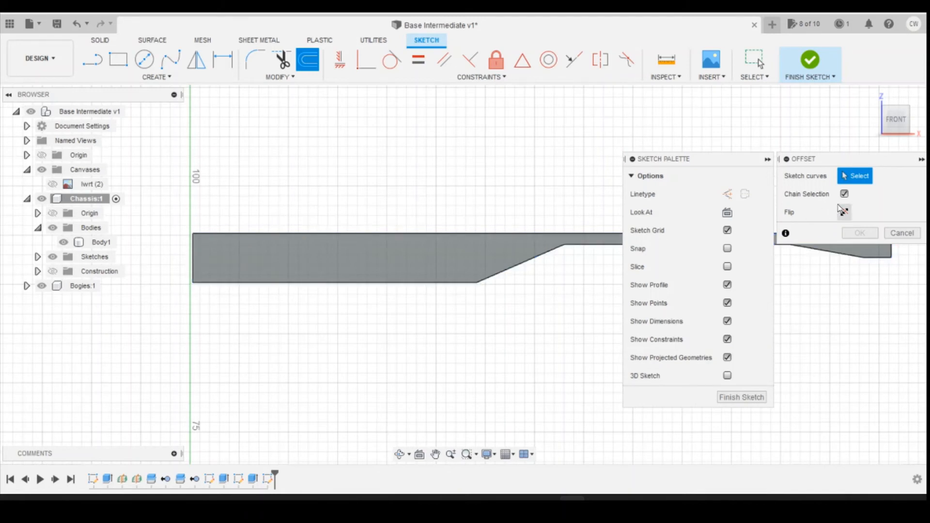
scroll(170, 246, down, 2)
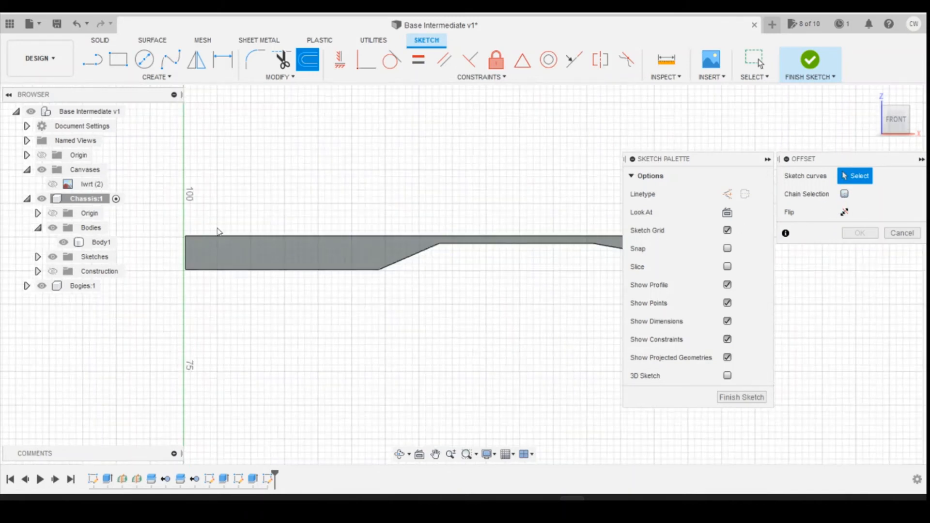
Step: Select the seven upper, outer-end and lower outline edges for the offset, leaving out the vertical edge at the wagon's centre
click(349, 235)
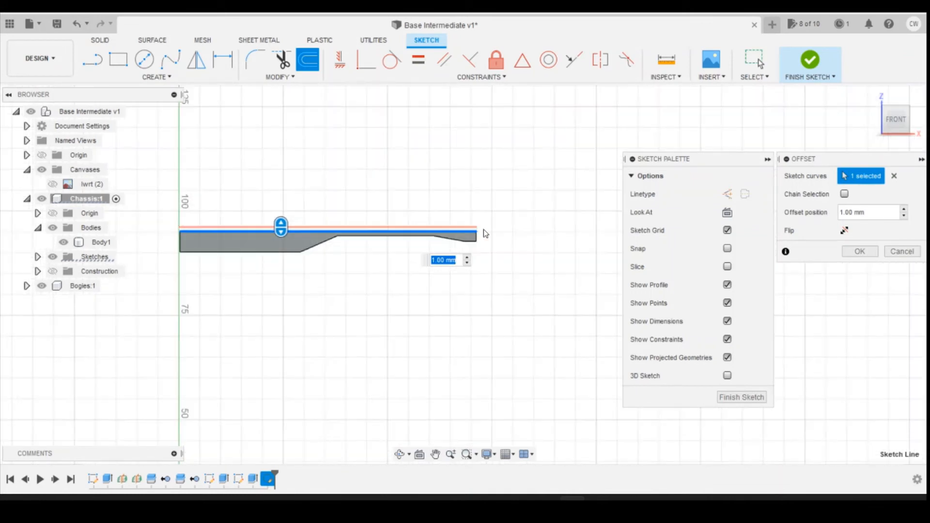
click(475, 246)
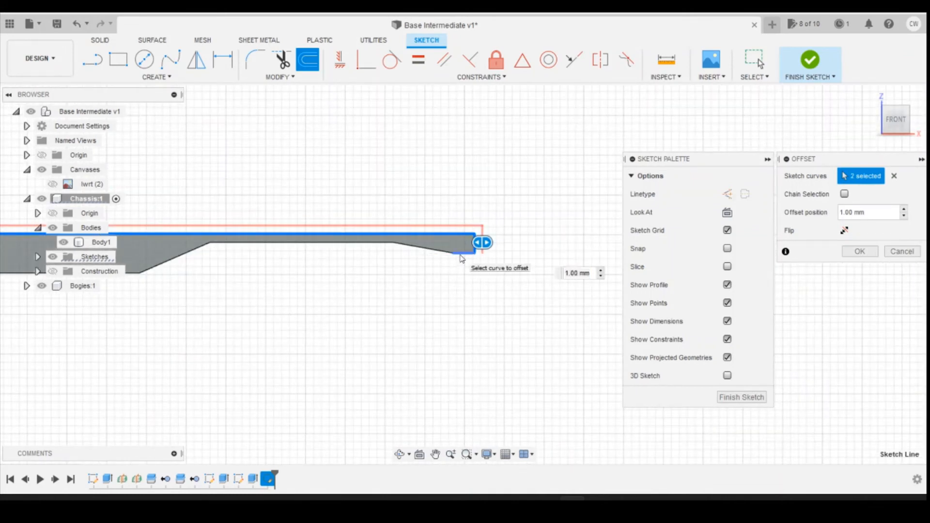
click(434, 251)
click(435, 251)
click(350, 243)
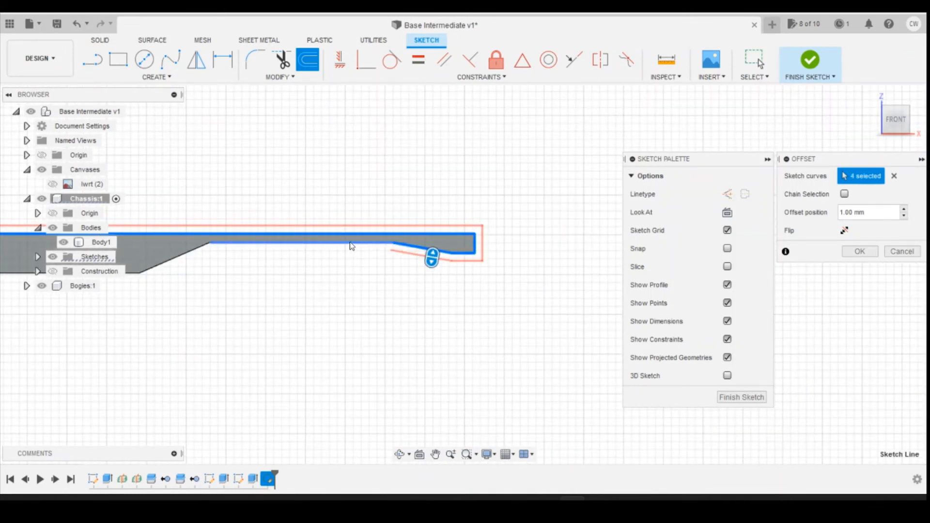
scroll(246, 269, down, 3)
click(274, 279)
click(227, 282)
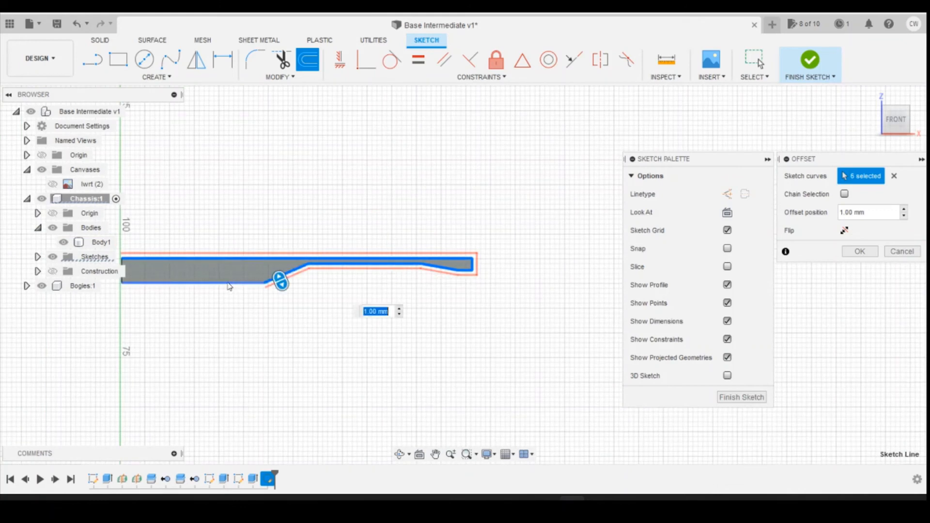
scroll(174, 242, up, 2)
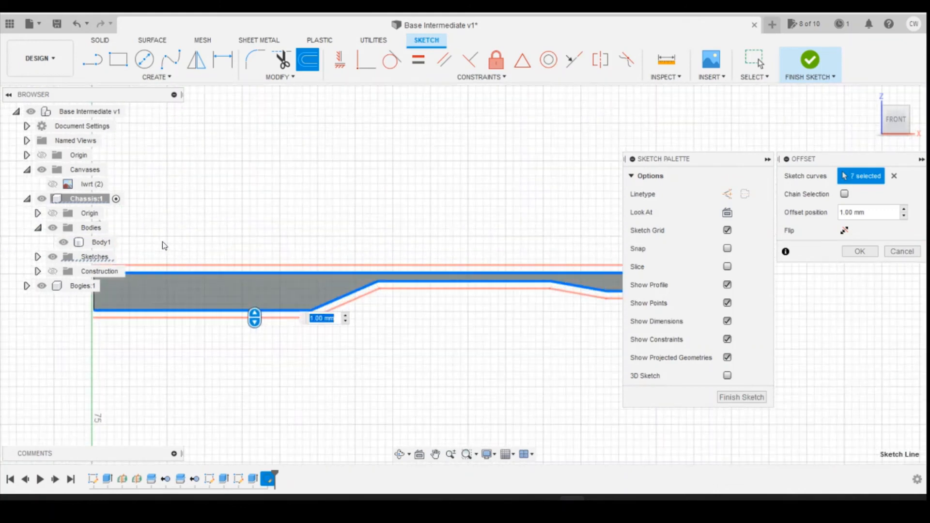
Step: Turn the outline offset inward and try an offset position of -0.5 mm
click(254, 320)
click(309, 319)
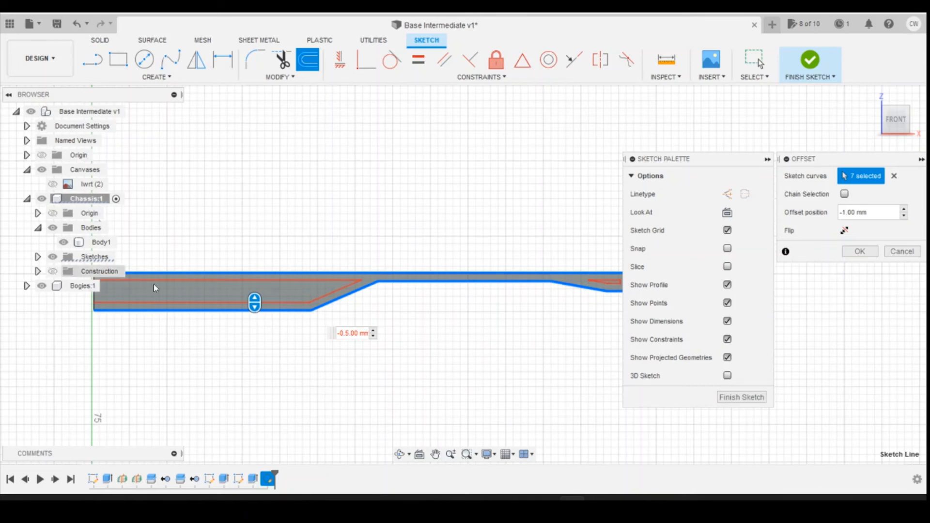
scroll(520, 286, up, 3)
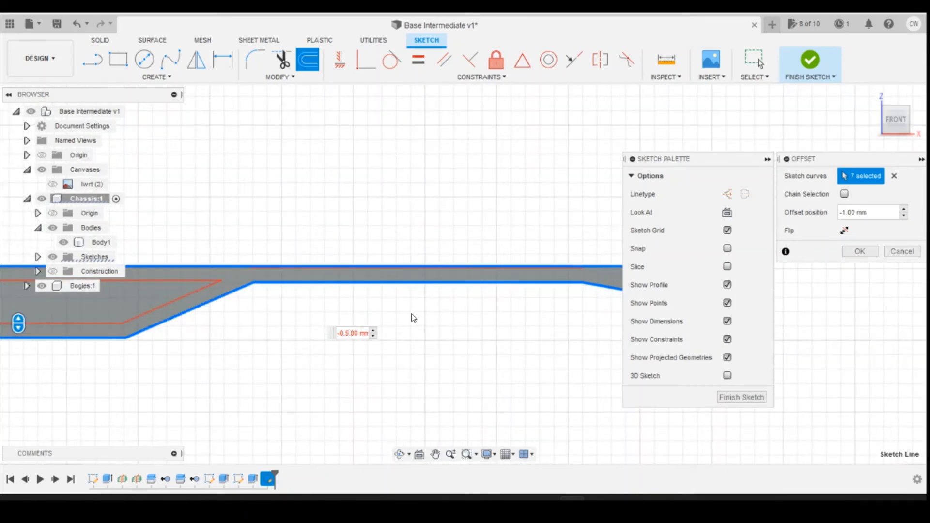
key(Delete)
scroll(495, 287, up, 2)
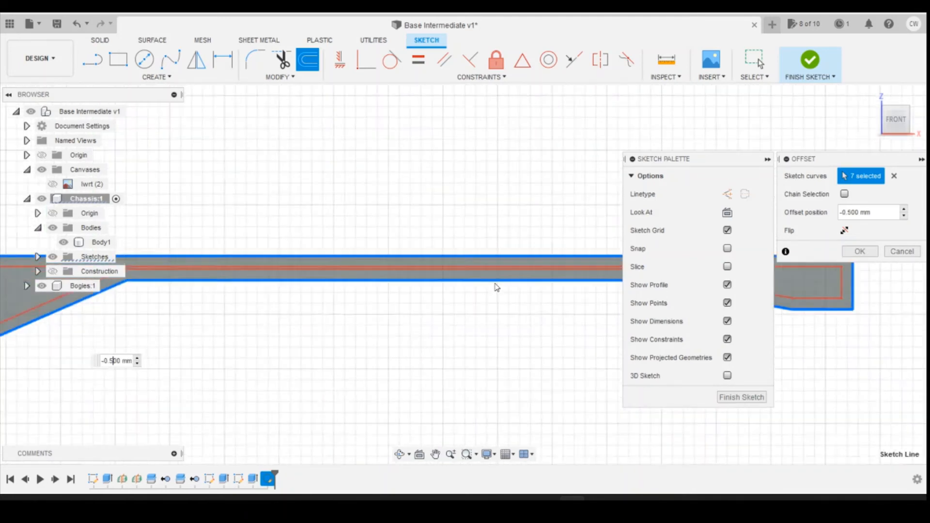
scroll(496, 287, up, 1)
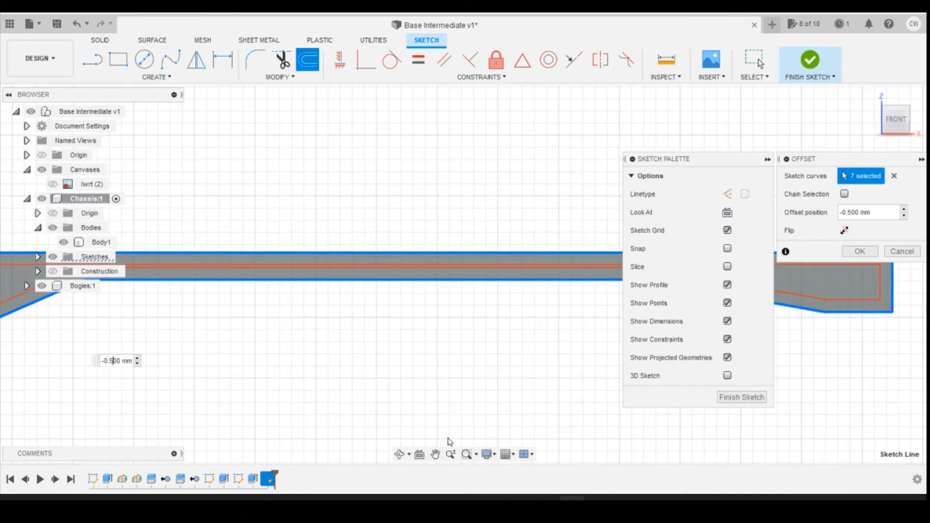
Step: Try offset positions of -0.4 mm and -0.3 mm for the outline, then set it to -0.35 mm
scroll(262, 331, down, 2)
key(BackSpace)
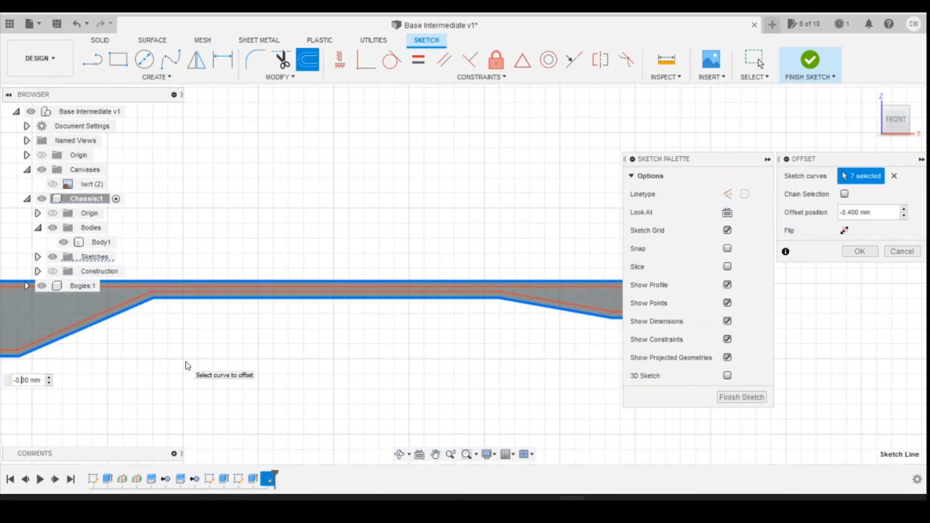
text(3.5)
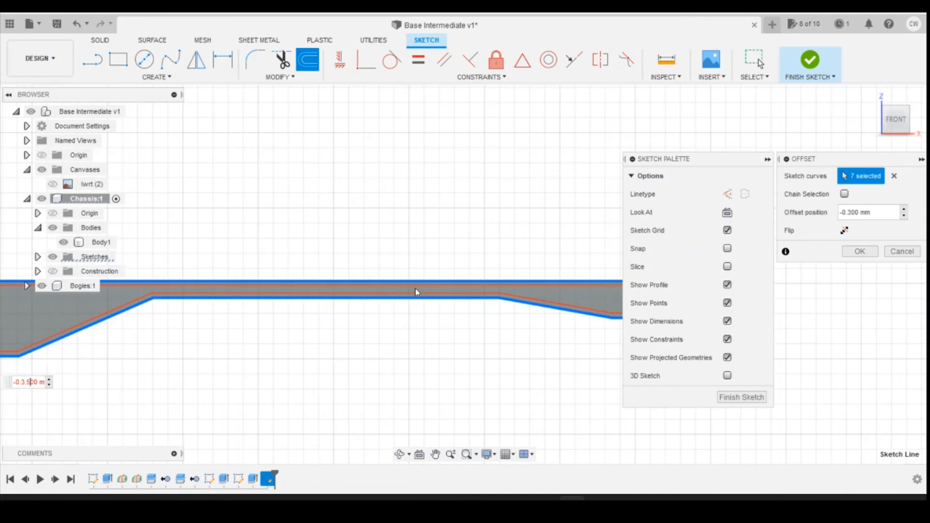
scroll(484, 312, down, 2)
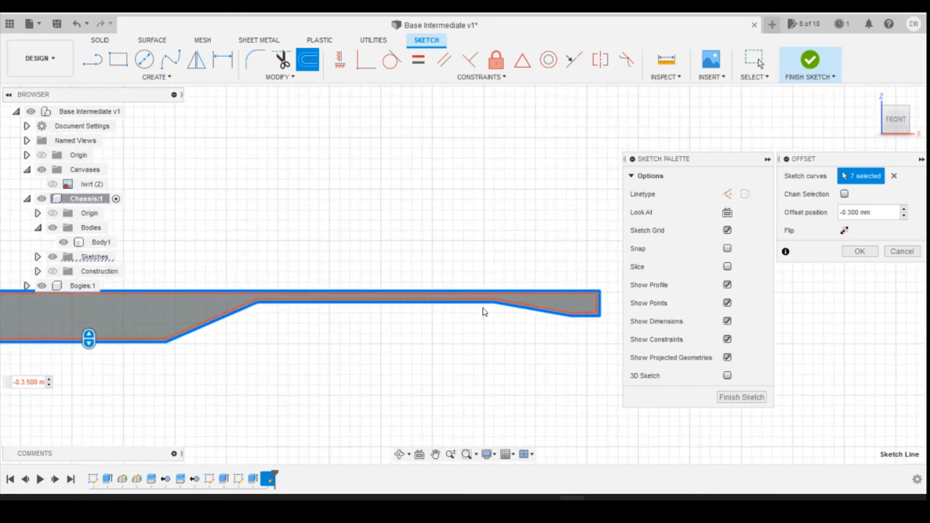
scroll(581, 310, down, 2)
scroll(248, 328, up, 2)
scroll(331, 309, down, 1)
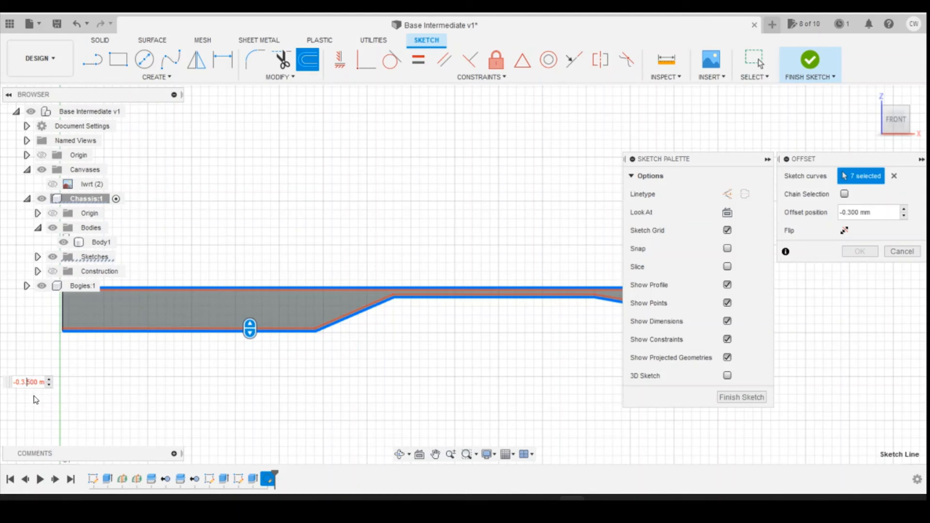
key(BackSpace)
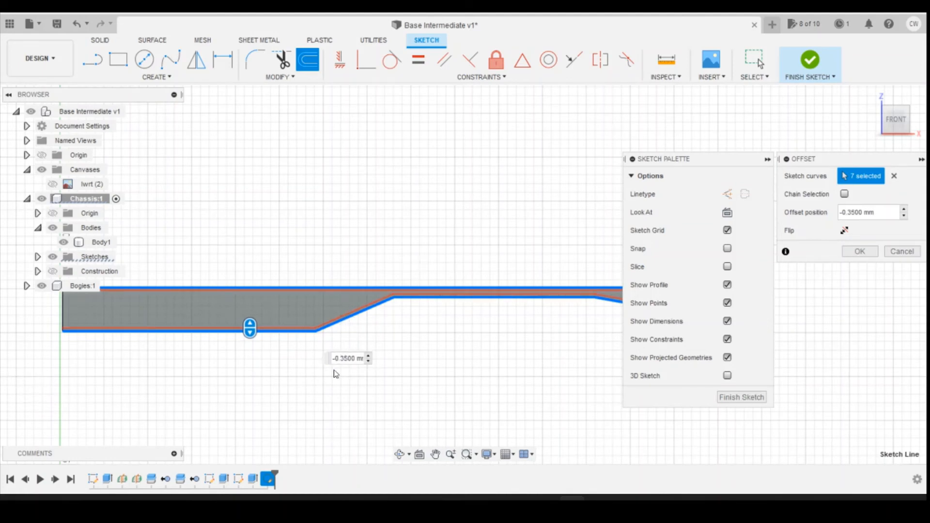
Step: Apply the 0.35 mm inward offset to the side-face outline
scroll(356, 300, down, 1)
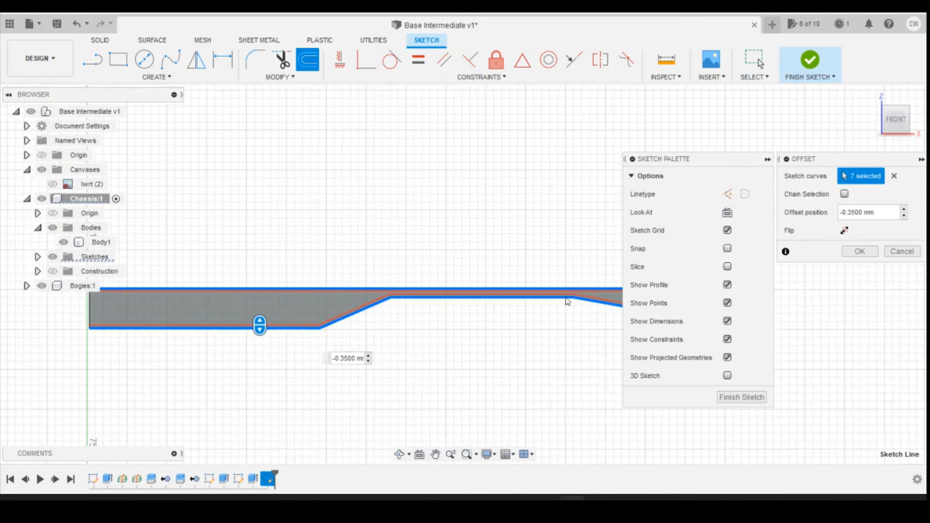
scroll(156, 286, down, 3)
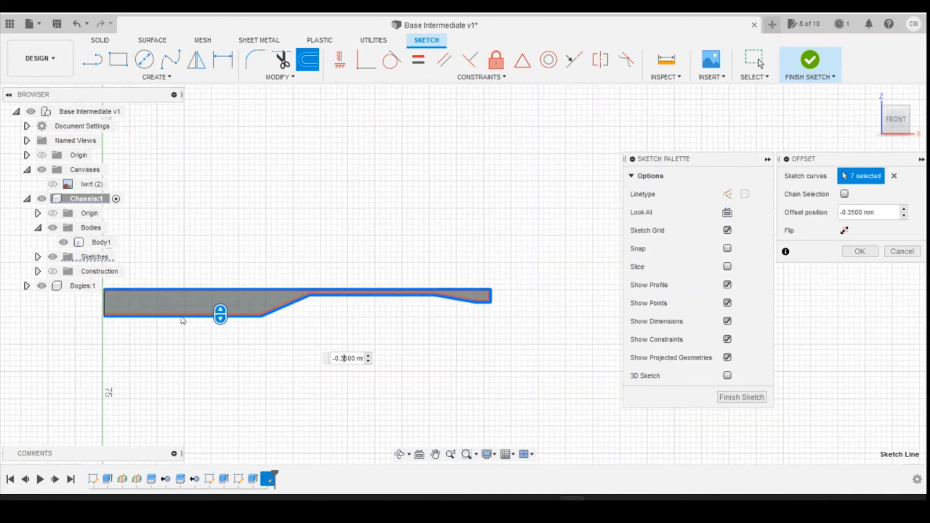
key(Return)
scroll(310, 322, up, 3)
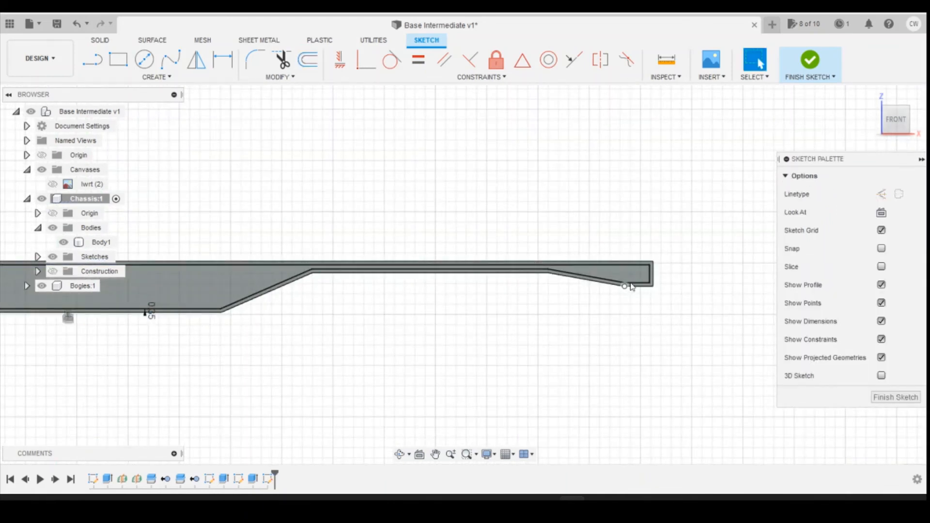
Step: Start extruding the inner side profile, trying a 1 mm inward cut and a distance of 0.2 mm
scroll(667, 303, down, 2)
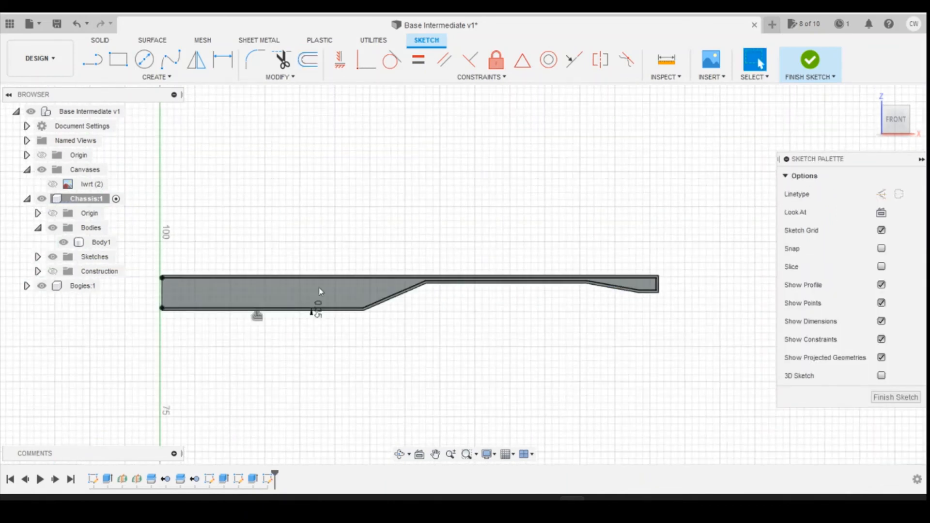
click(276, 293)
right_click(277, 293)
click(278, 346)
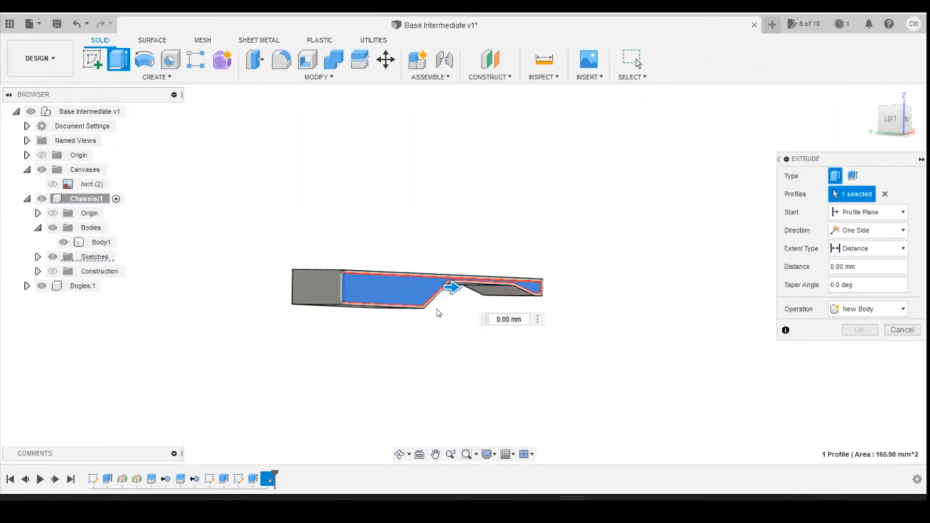
drag(452, 288, 446, 289)
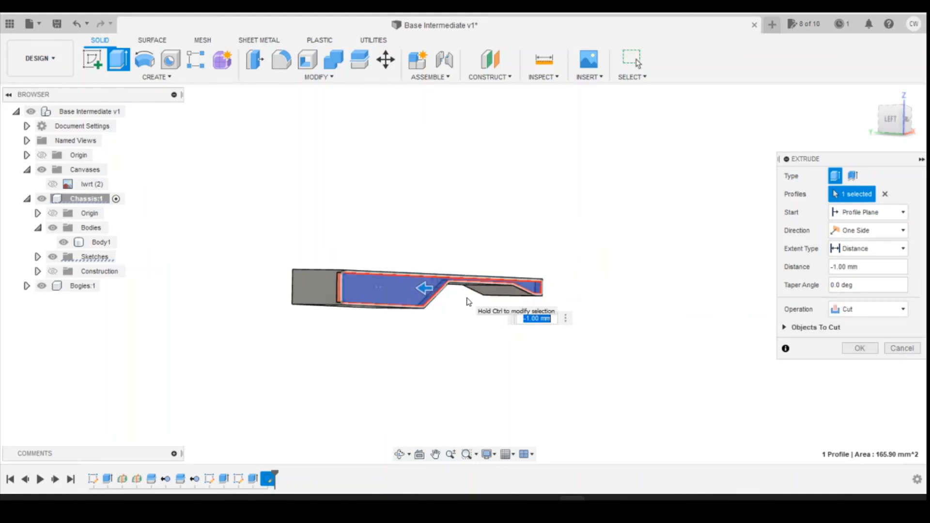
text(0.2)
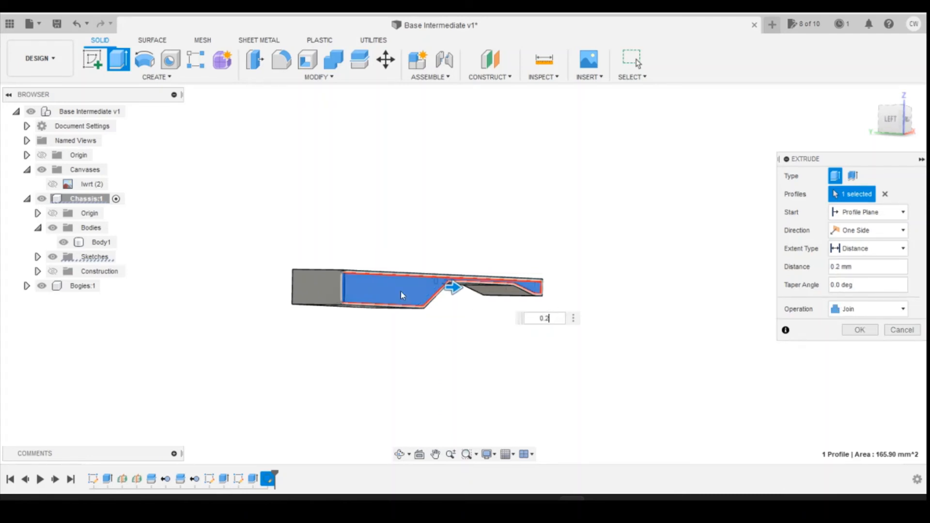
Step: Set the extrusion distance to -0.5 mm and cut the inner profile into the chassis side
scroll(545, 288, up, 2)
key(BackSpace)
key(BackSpace)
key(BackSpace)
text(0.5)
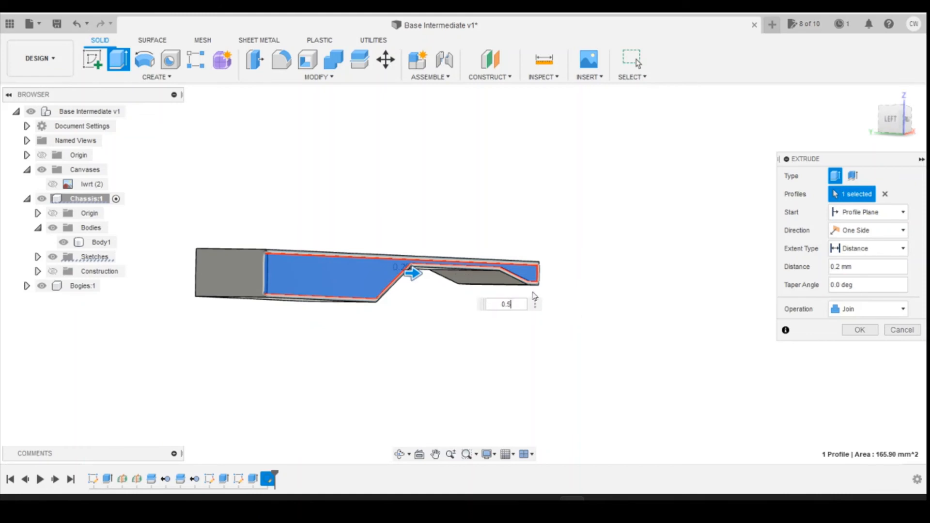
click(502, 305)
text(-)
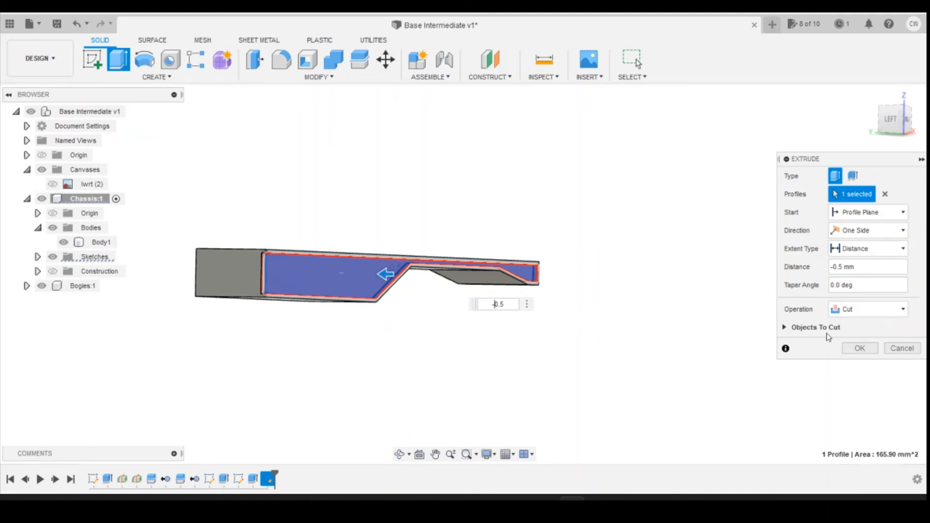
click(860, 348)
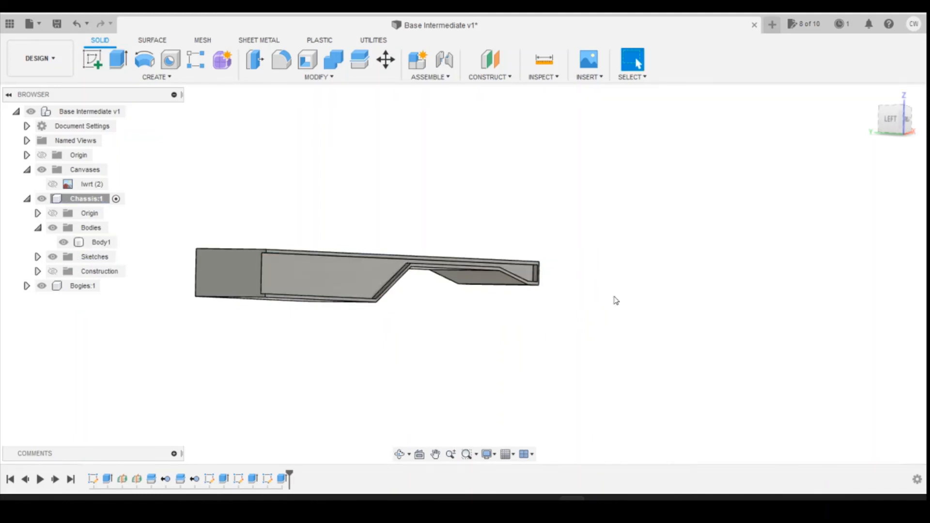
Step: Examine the recessed side framing at an angle and compare it with the YEA wagon reference photo
scroll(431, 279, up, 3)
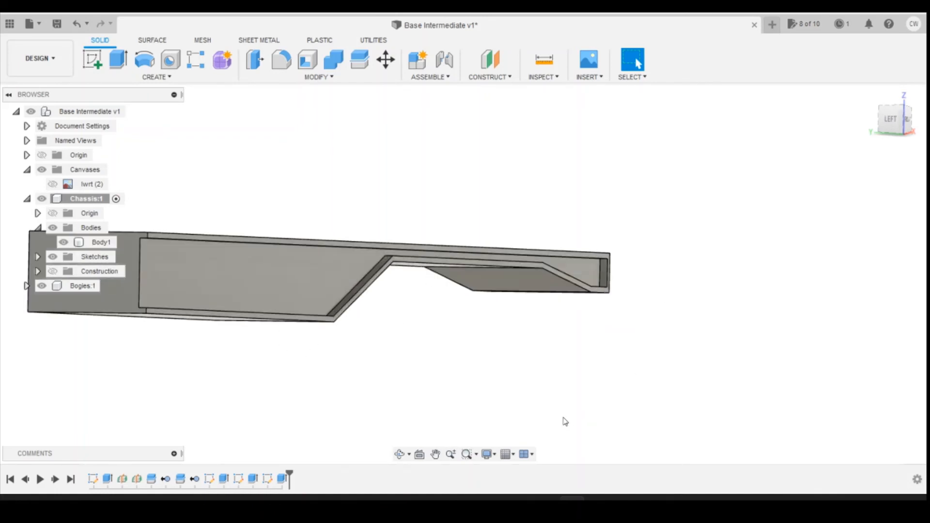
shift+middle_drag(565, 418, 623, 381)
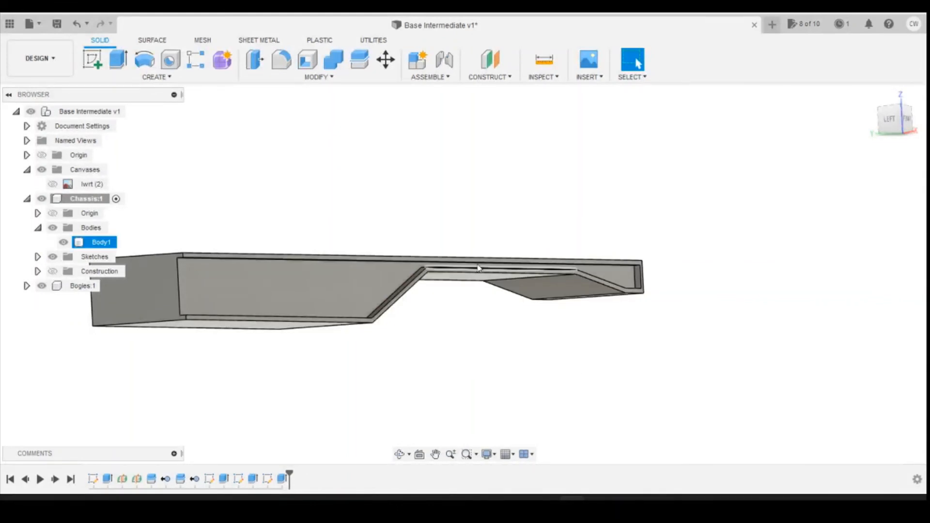
shift+middle_drag(478, 266, 482, 263)
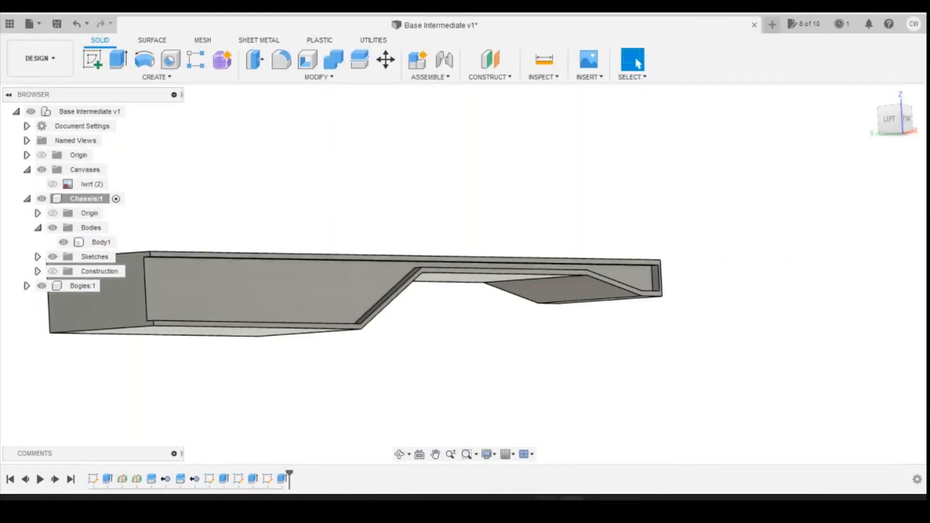
mouse_move(544, 504)
click(652, 463)
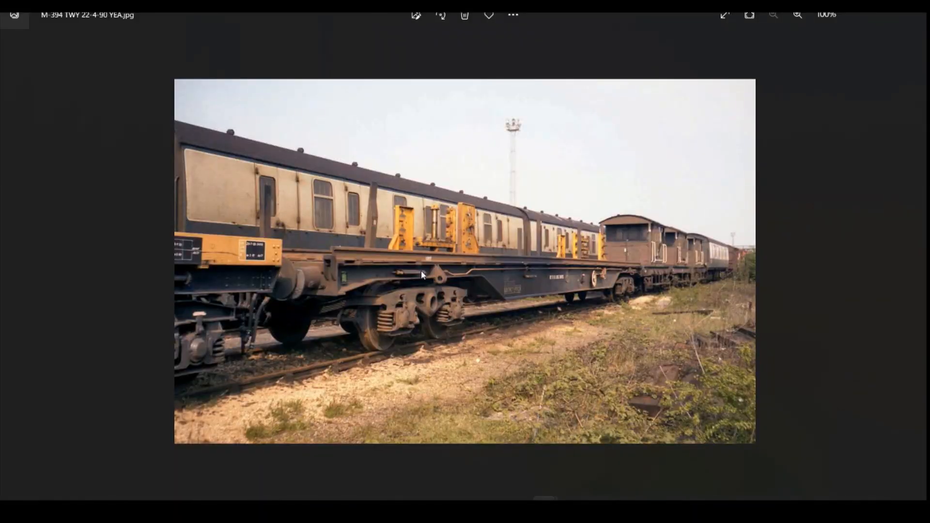
click(571, 503)
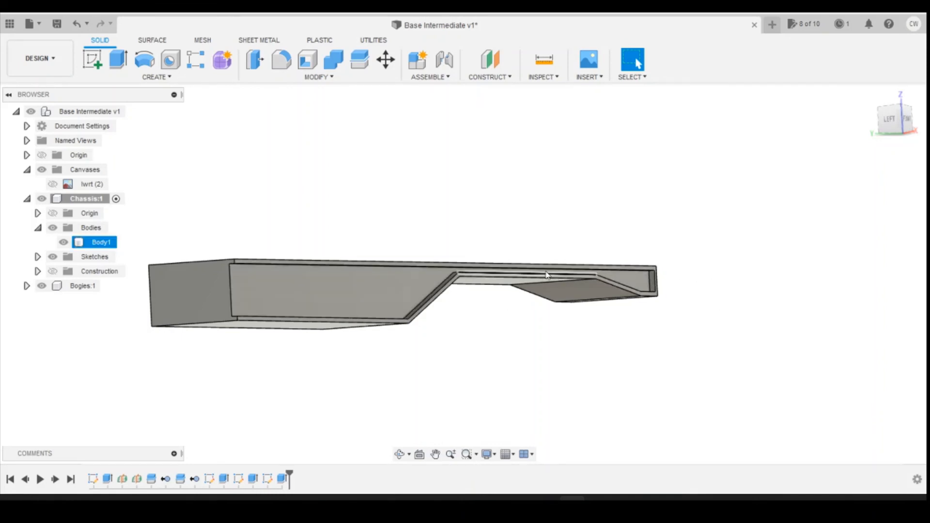
Step: Roll the design history back feature by feature to just before the second body split, viewing the chassis from the front
click(908, 119)
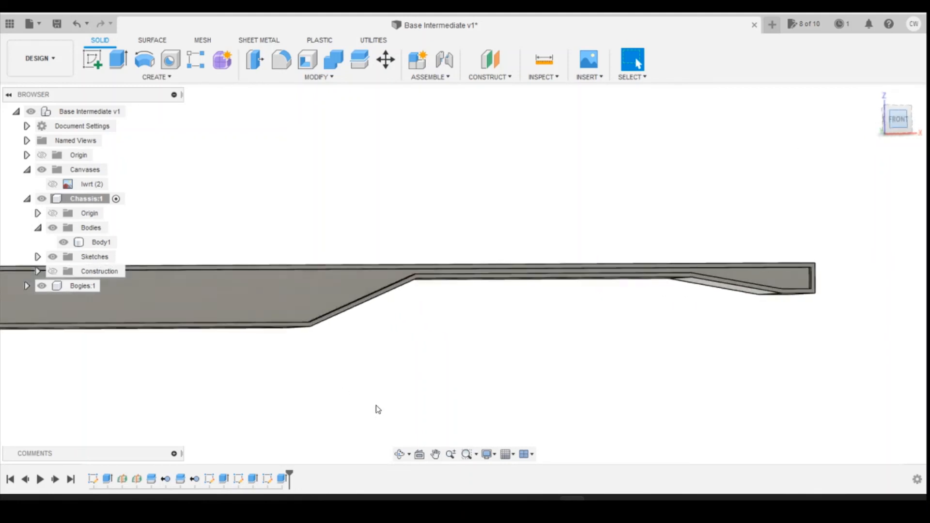
scroll(477, 424, down, 2)
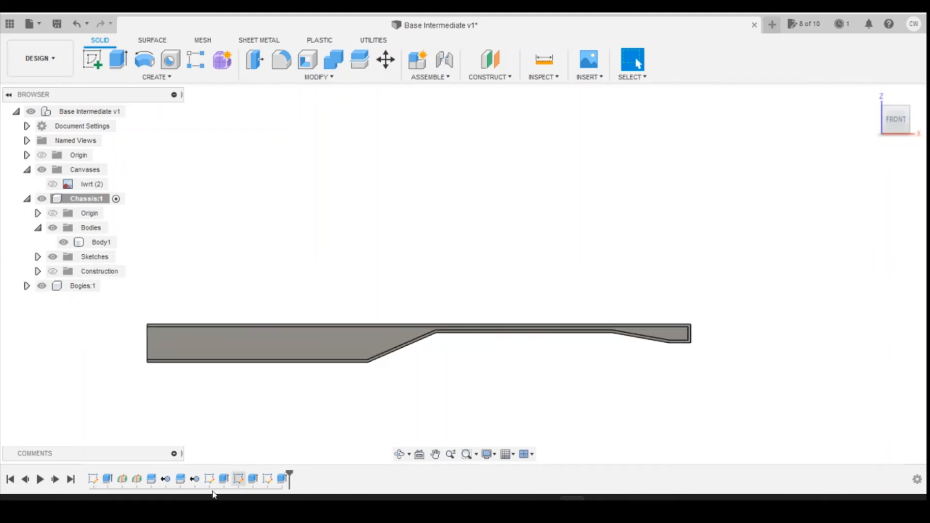
click(28, 480)
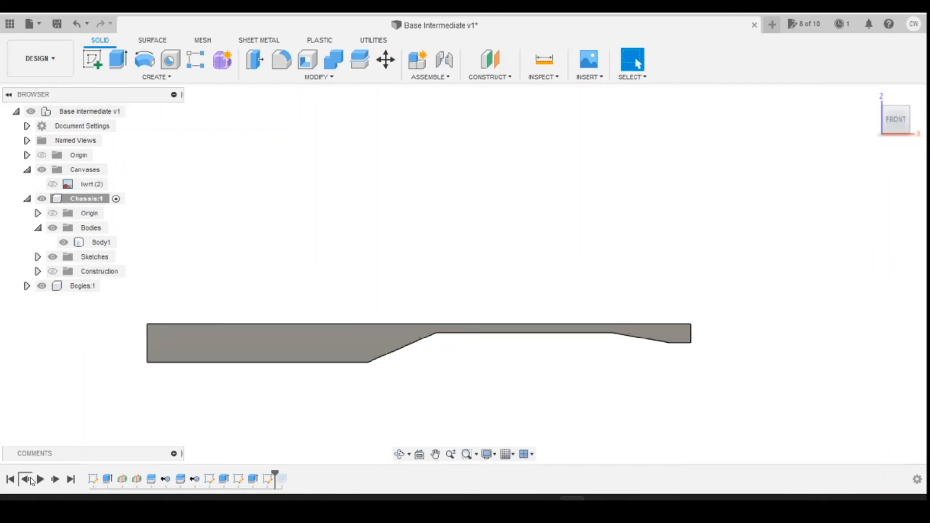
click(29, 480)
click(29, 480)
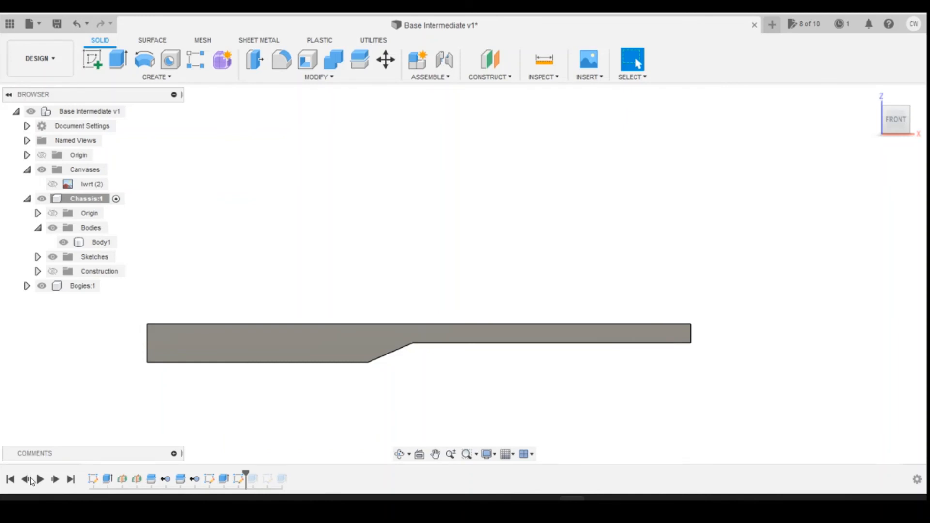
click(28, 480)
click(29, 479)
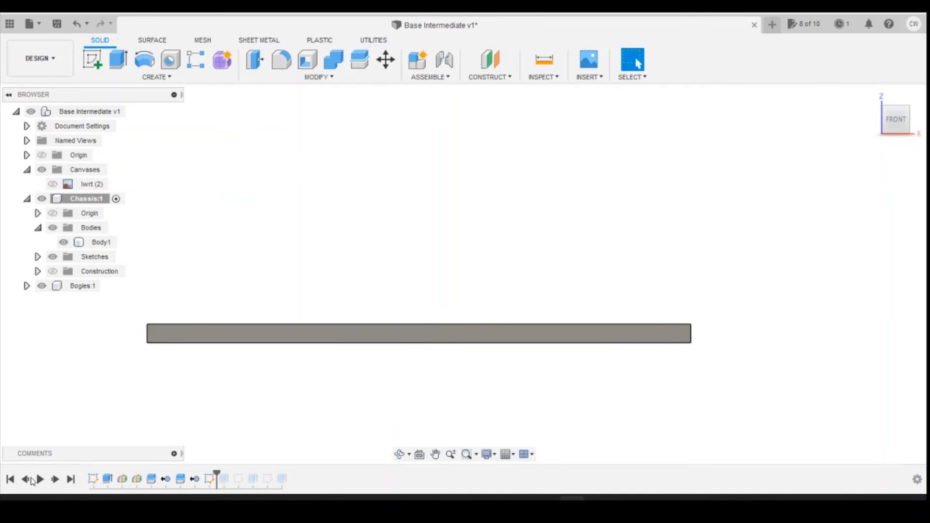
click(30, 480)
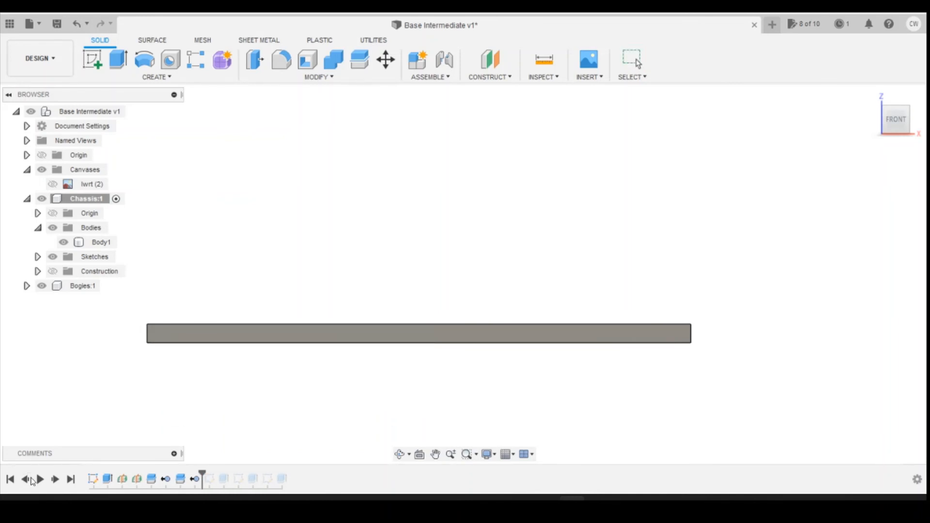
click(30, 479)
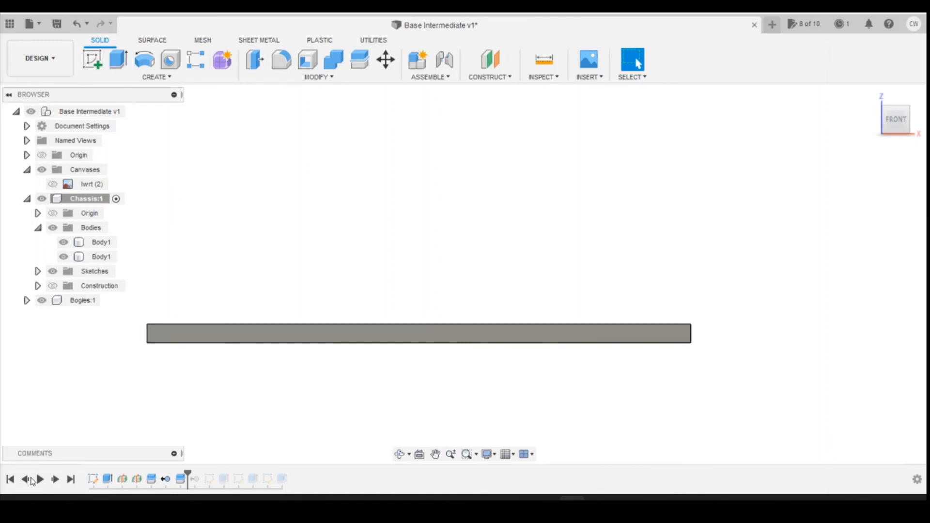
click(30, 480)
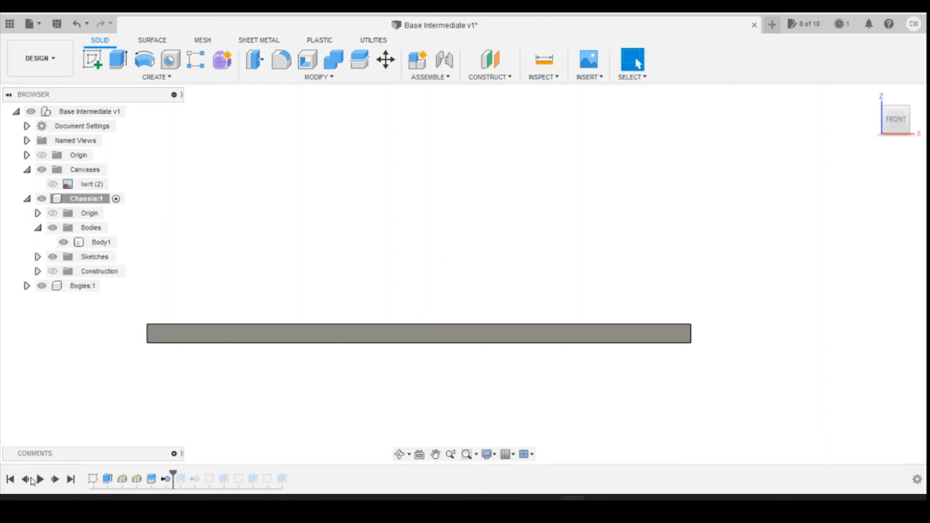
Step: Edit the first chassis sketch, set the rectangle's height dimension to 3 mm, and finish the sketch
click(92, 480)
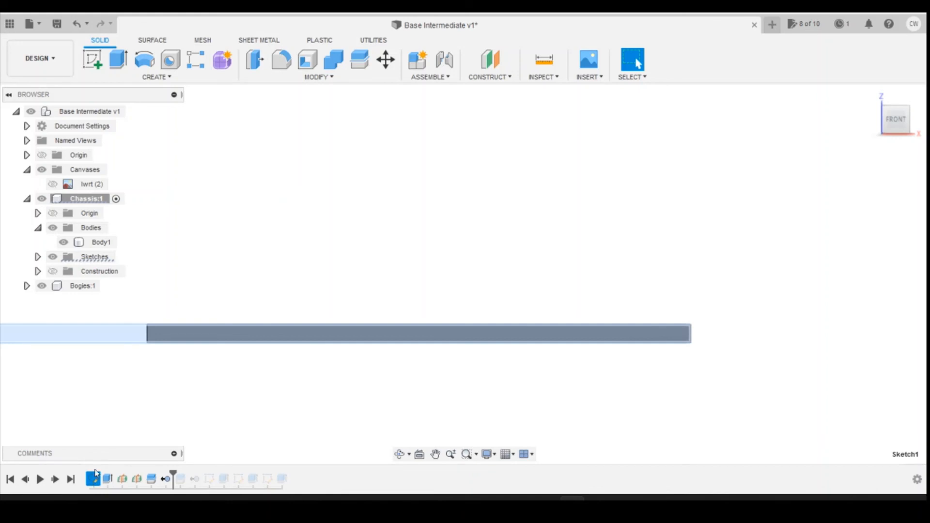
right_click(92, 480)
click(136, 403)
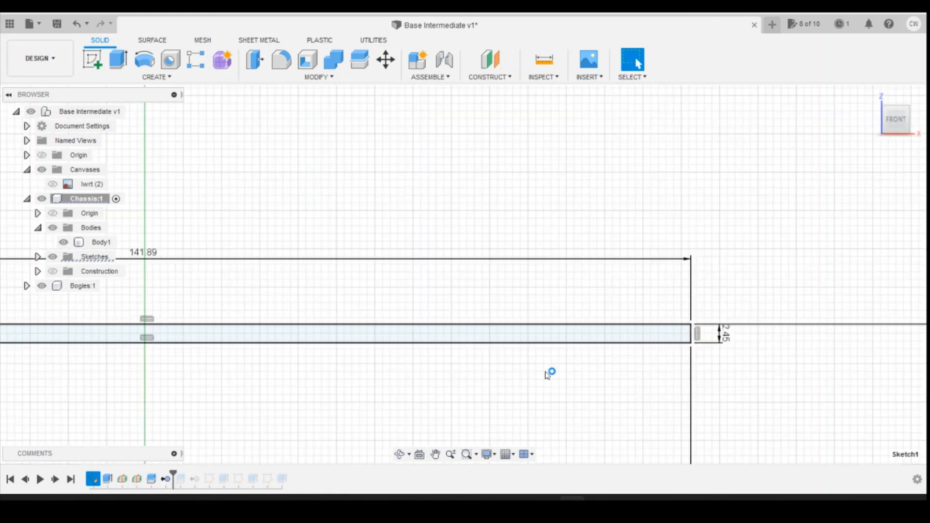
double_click(725, 334)
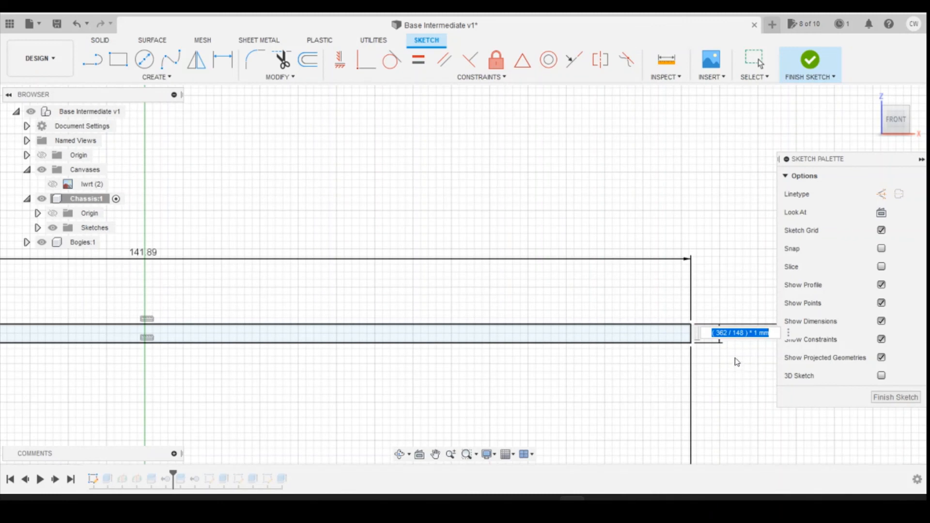
key(Escape)
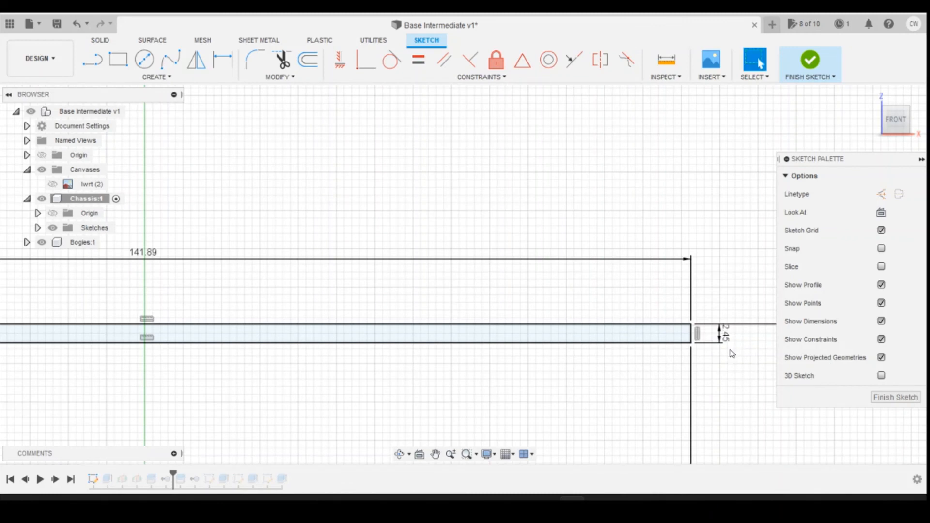
double_click(722, 333)
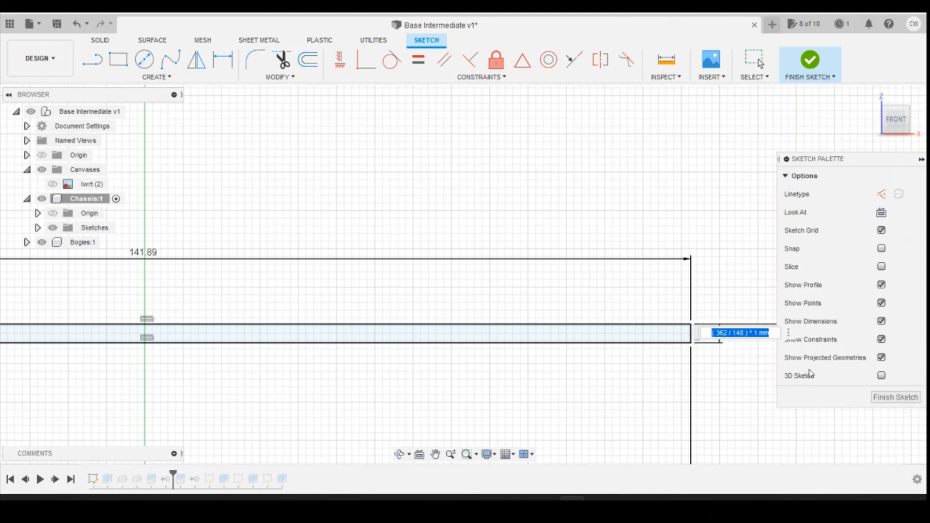
text(3)
key(Return)
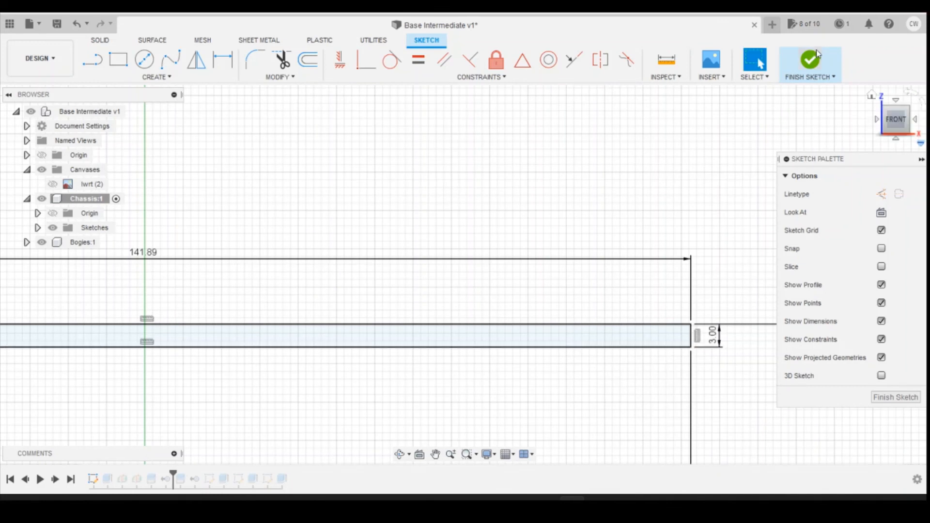
click(807, 63)
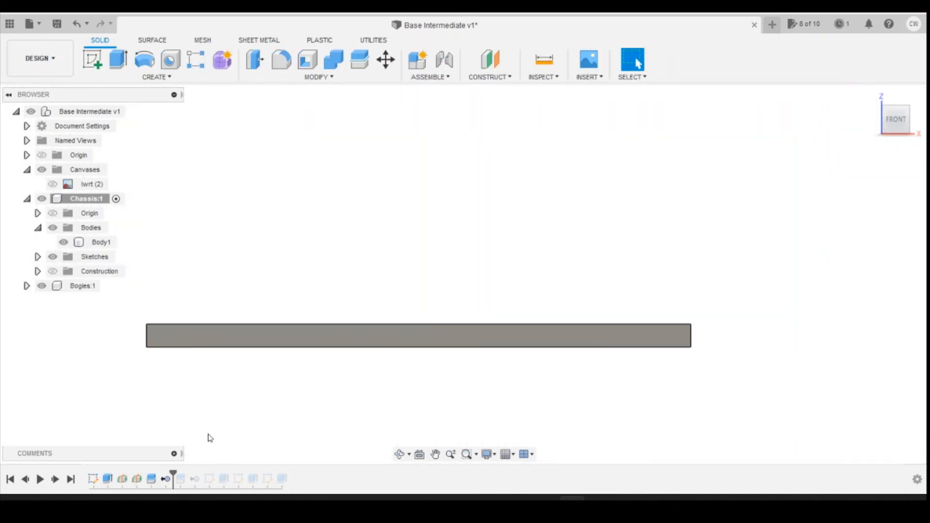
Step: Roll the history forward through the extrusion of the deeper centre section and show the lwrt (2) canvas
click(56, 479)
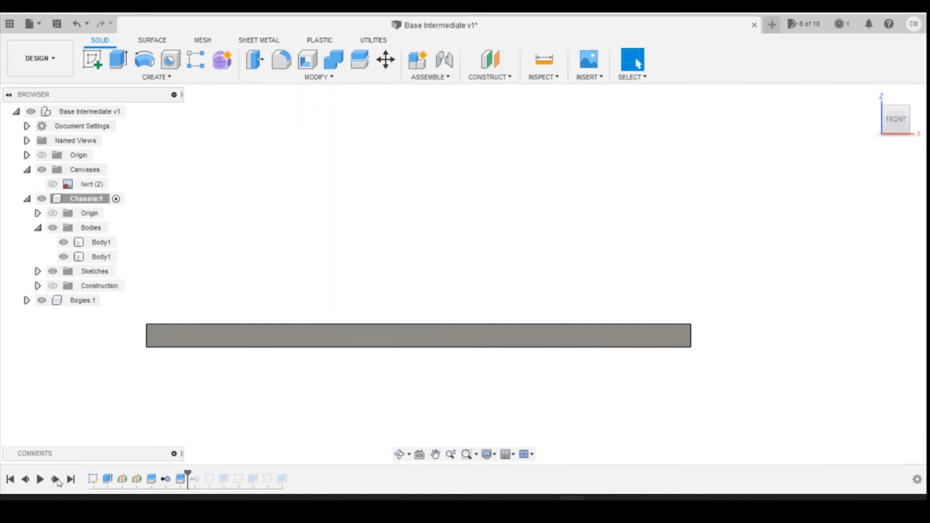
click(57, 479)
click(56, 479)
click(57, 480)
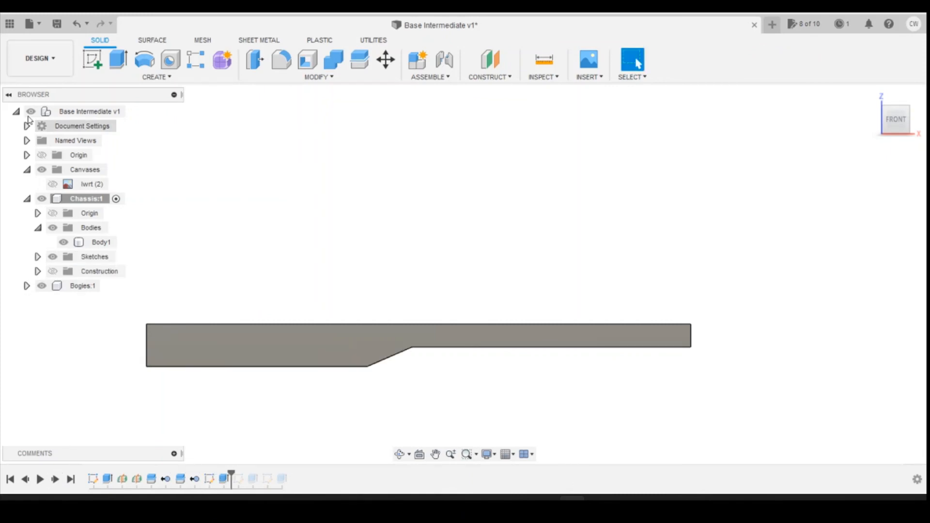
click(52, 184)
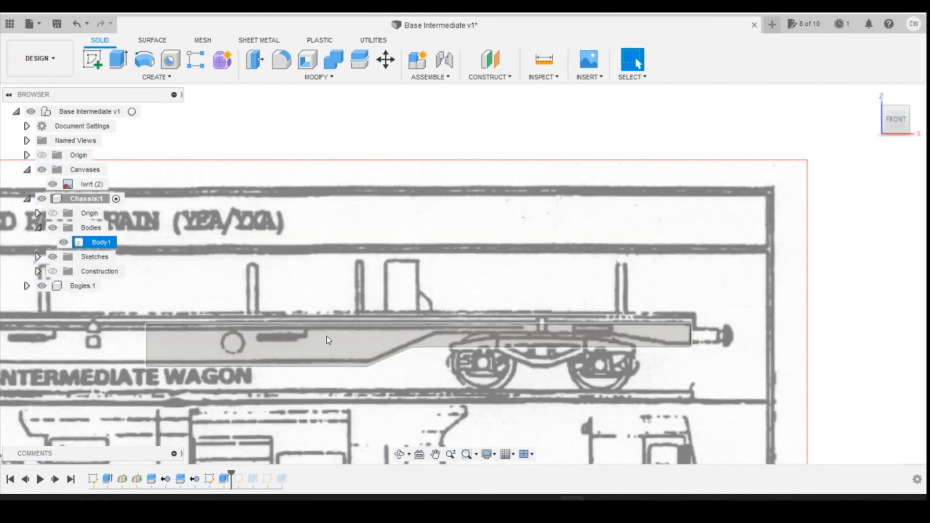
Step: Roll the history forward to its end, restoring the bogie recess and the side-panel cut over the canvas
click(55, 480)
click(55, 480)
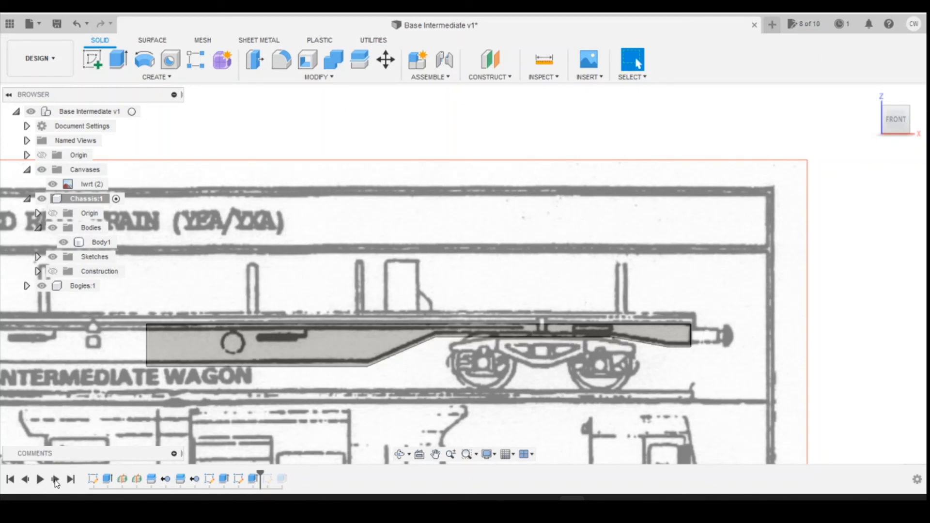
click(55, 479)
click(55, 480)
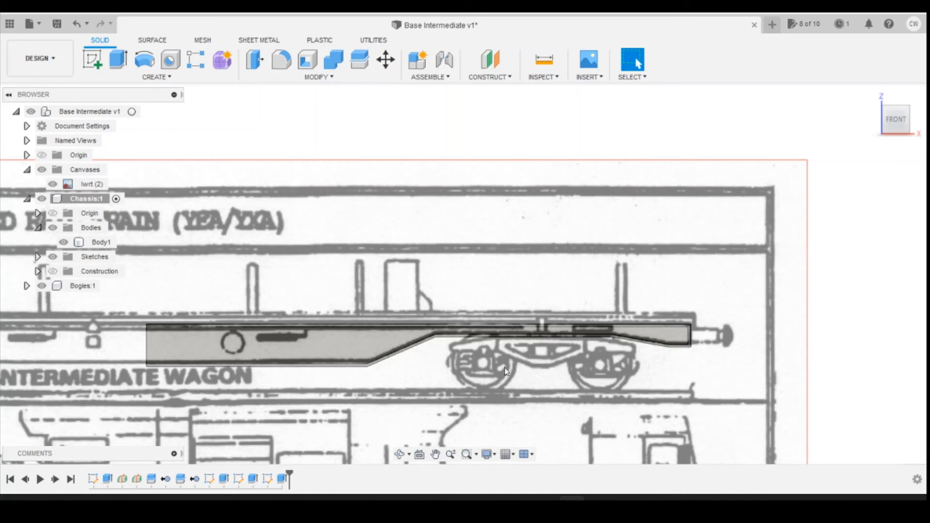
Step: Hide the lwrt (2) canvas and examine the chassis's recessed side framing along its length from the front and in the home view
click(53, 184)
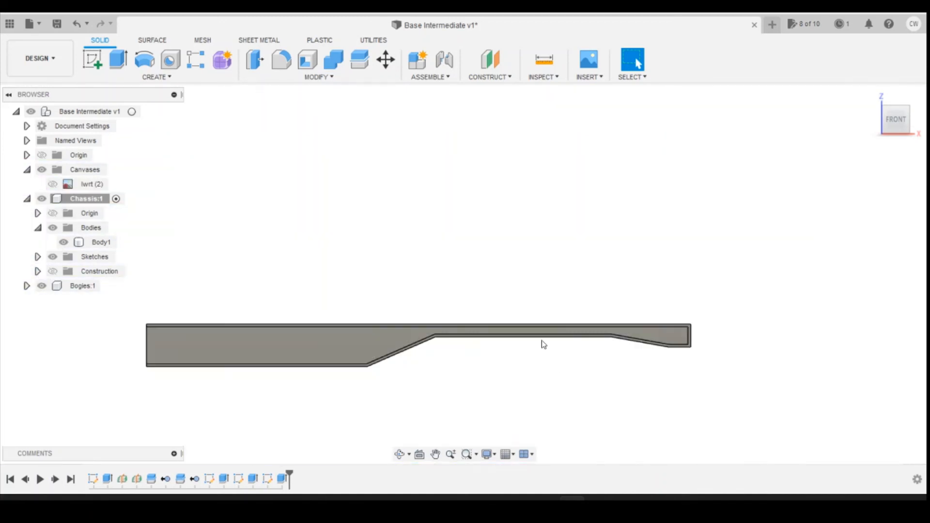
click(542, 341)
scroll(542, 335, up, 2)
scroll(541, 334, up, 2)
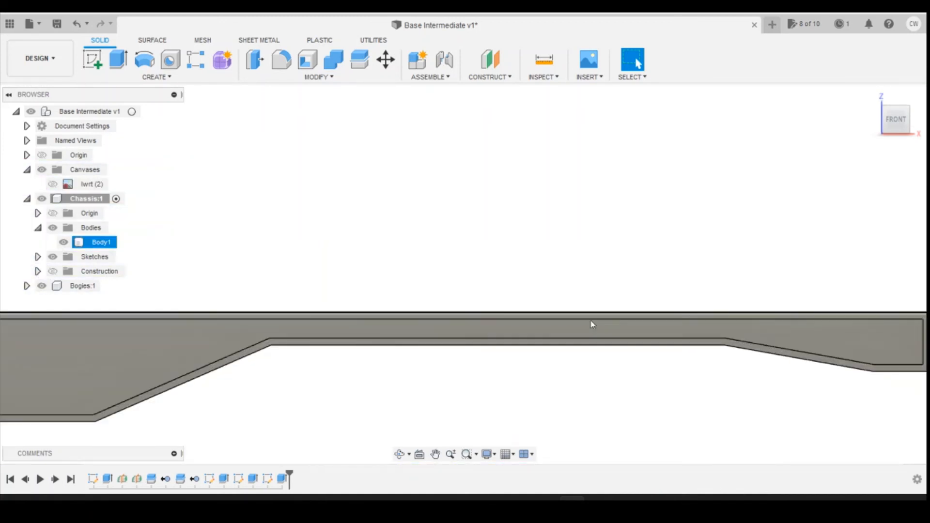
scroll(602, 337, down, 1)
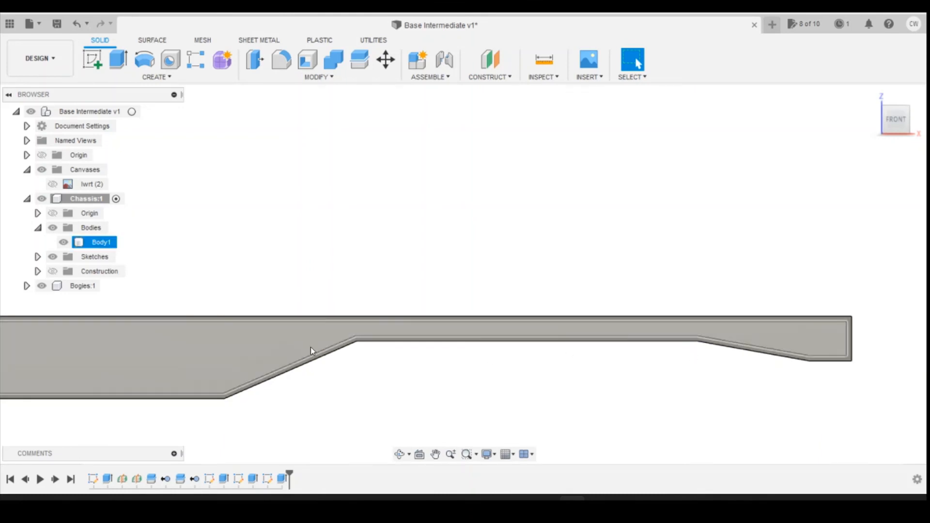
scroll(547, 345, down, 2)
click(510, 326)
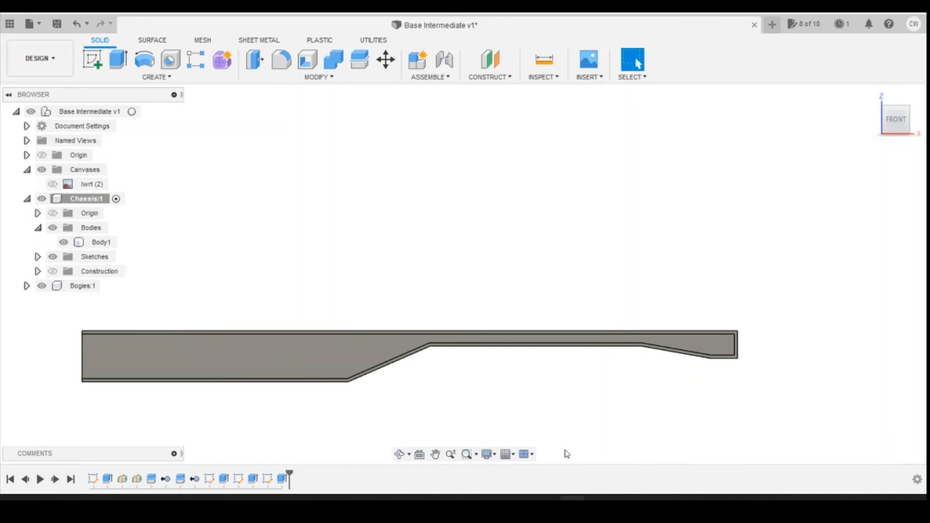
click(305, 349)
scroll(352, 386, up, 2)
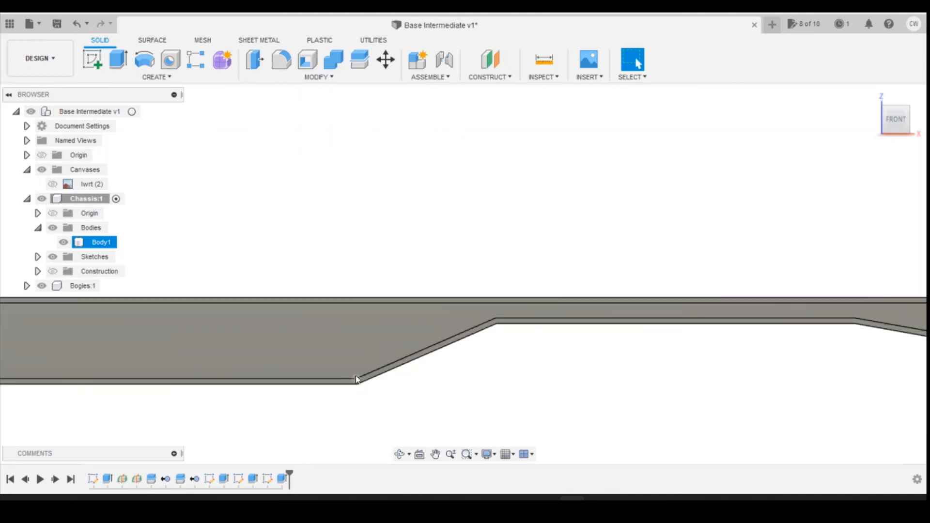
scroll(558, 376, down, 4)
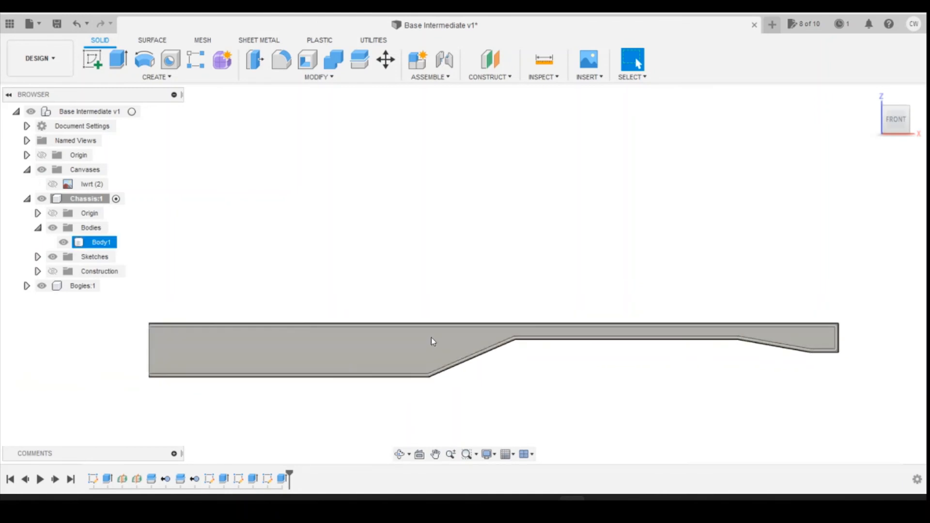
click(872, 95)
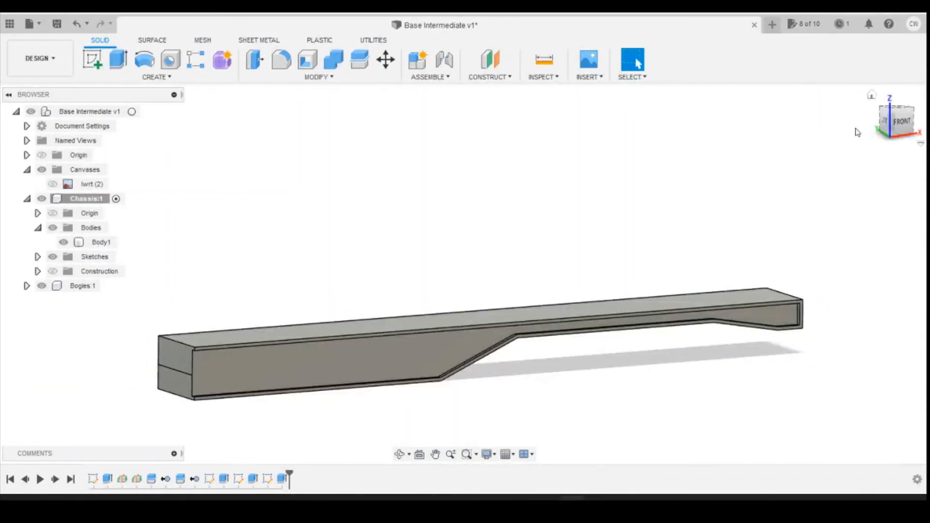